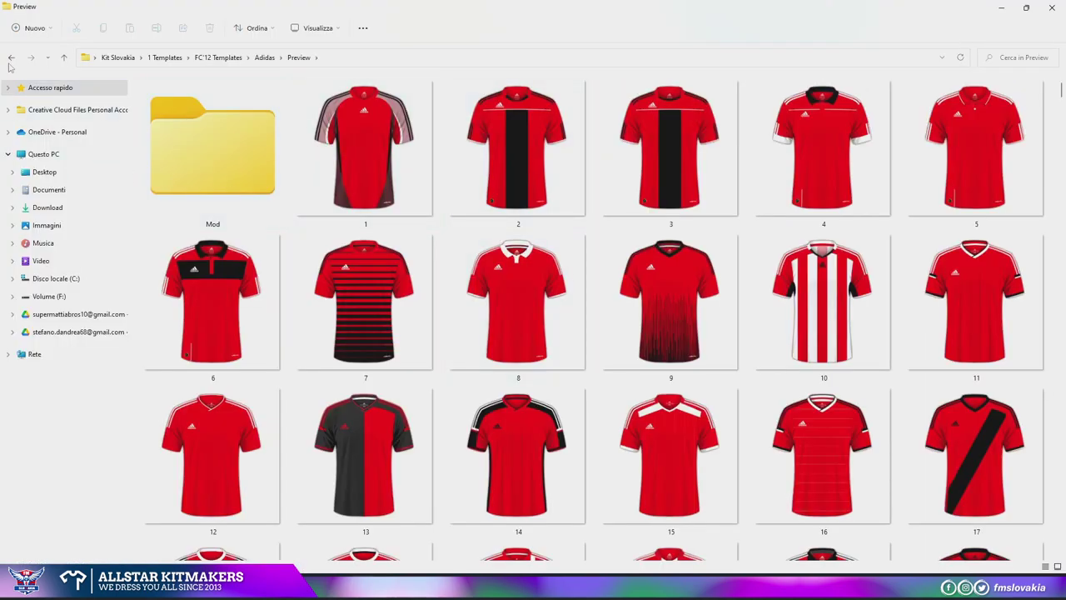
- Return to the Adidas templates folder and open the 541-560 PSD template
click(11, 59)
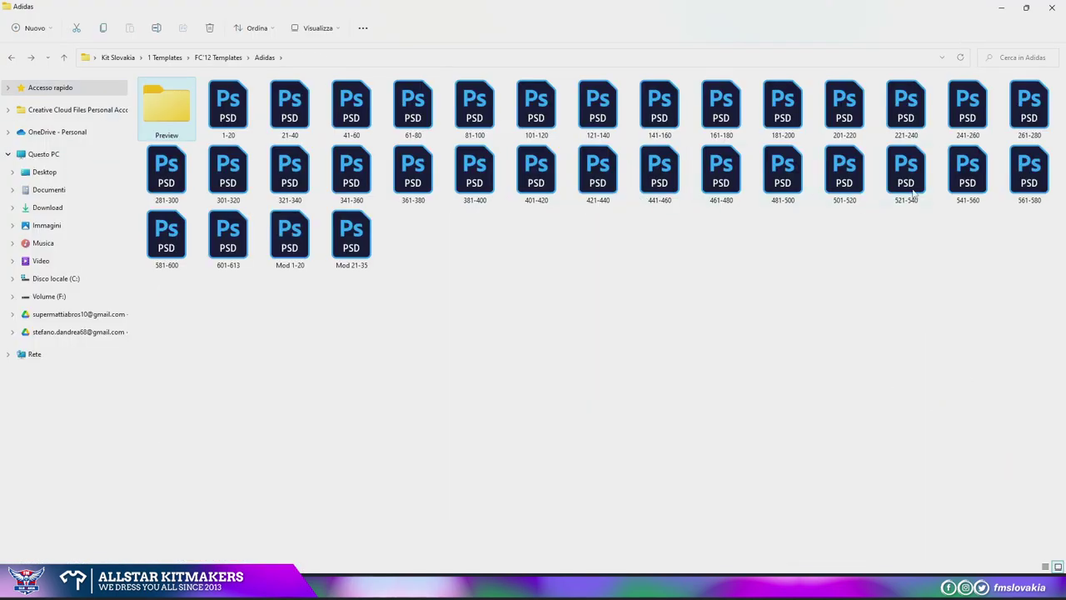
click(971, 189)
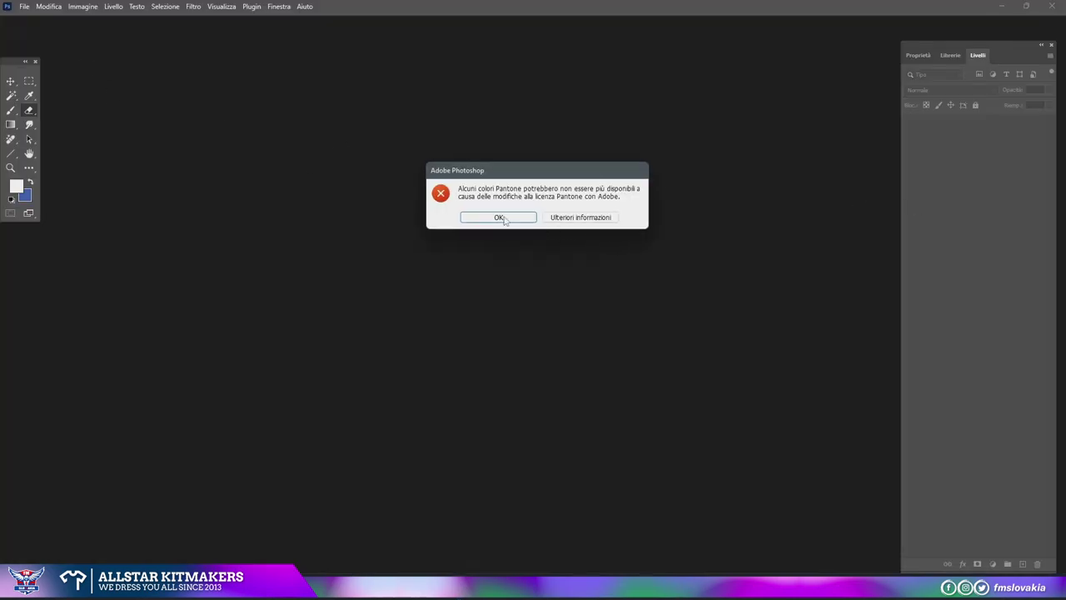
- Dismiss the startup error, show template 554's design and zoom into the shirt collar
click(505, 219)
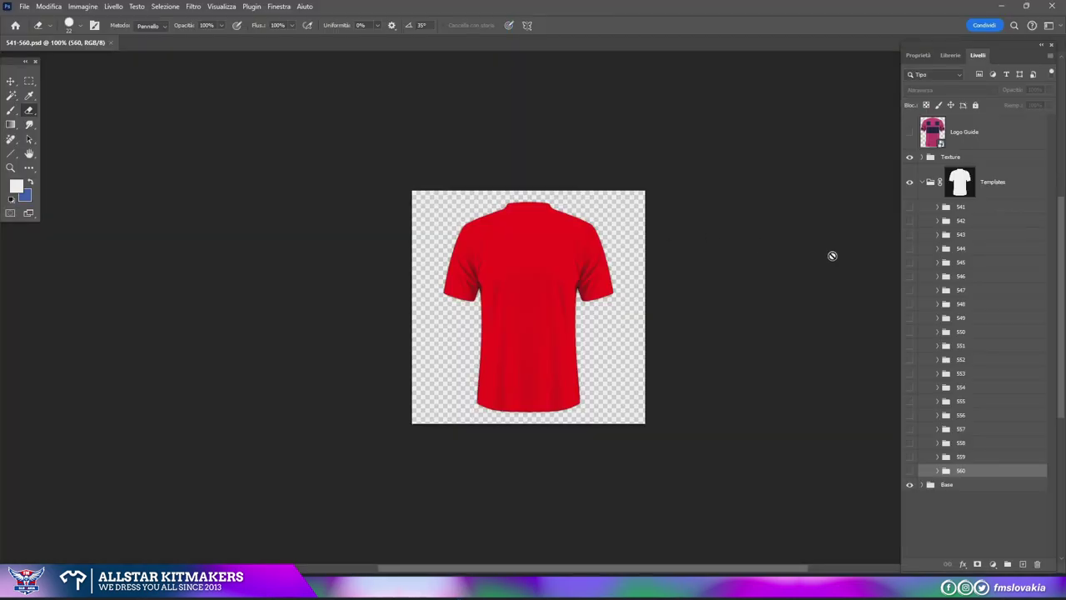
click(909, 387)
click(11, 168)
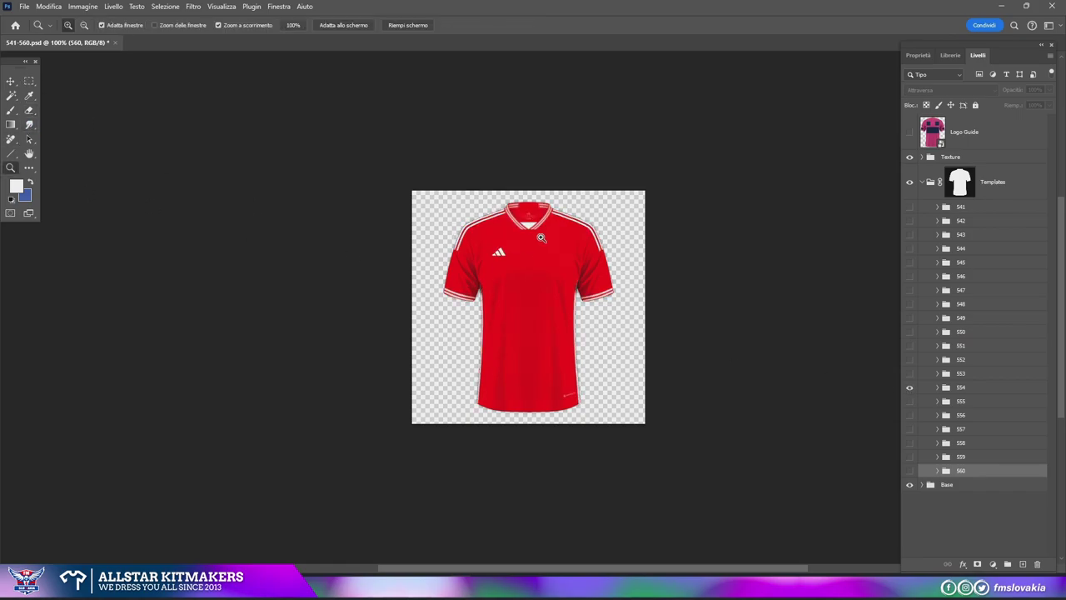
click(533, 221)
click(529, 219)
click(525, 210)
scroll(524, 208, up, 1)
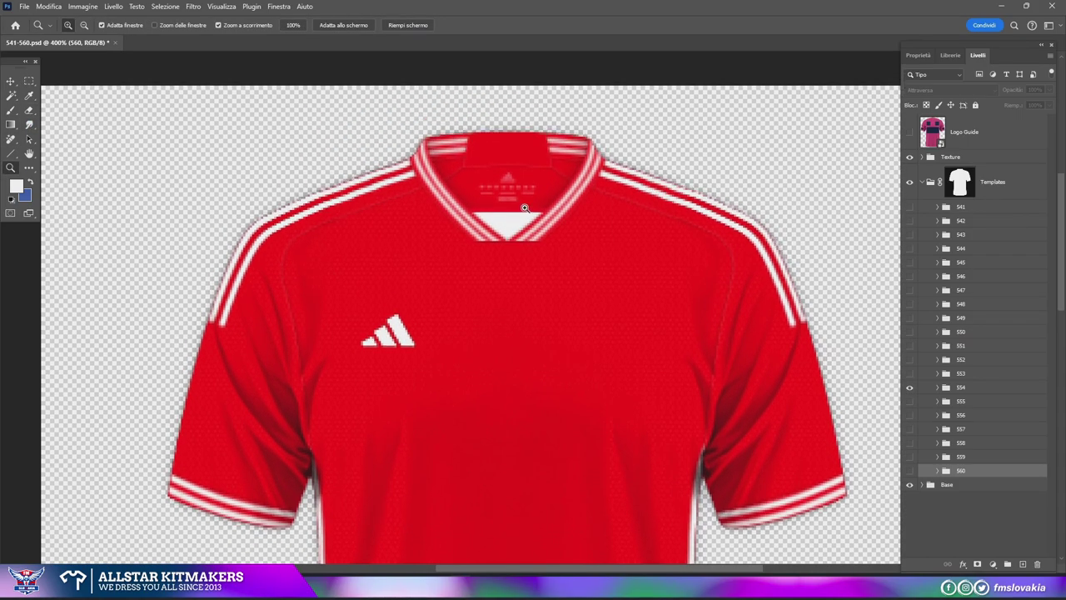
- Save the file as Collar.psd
click(25, 7)
click(50, 143)
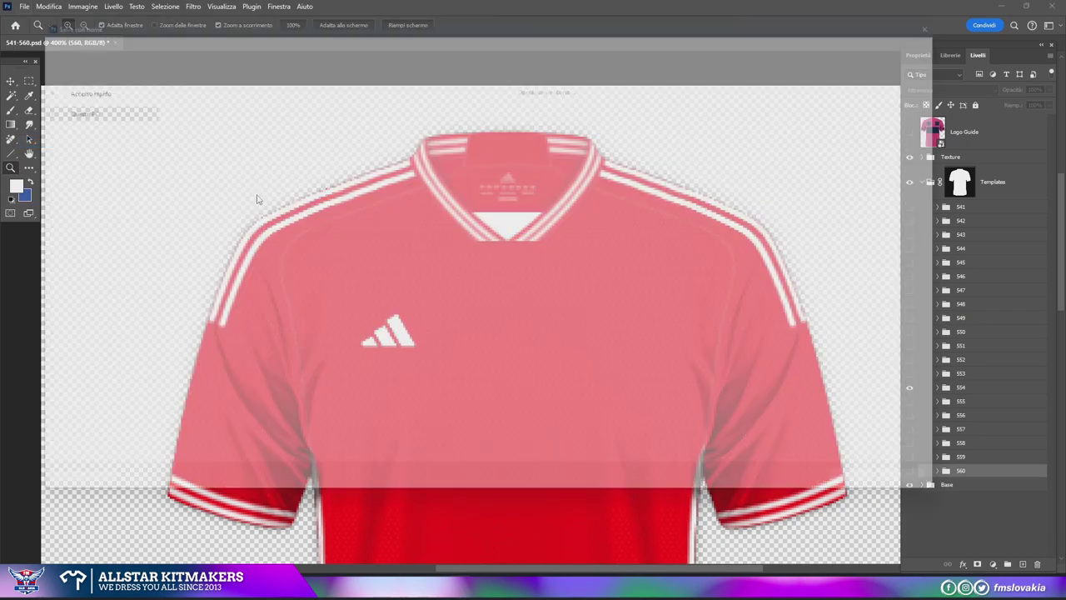
text(Collar)
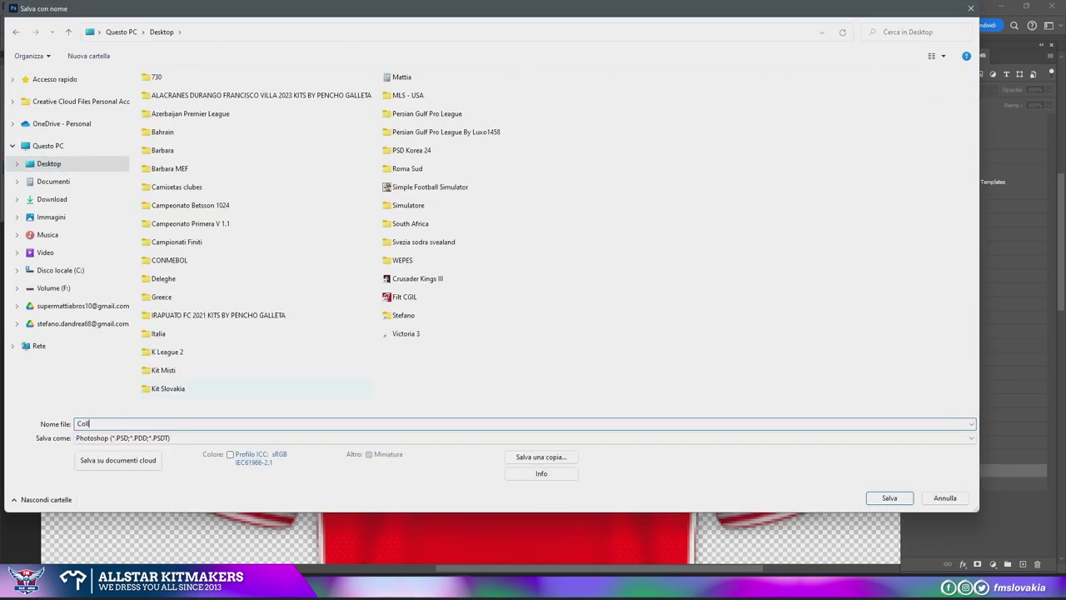
key(Return)
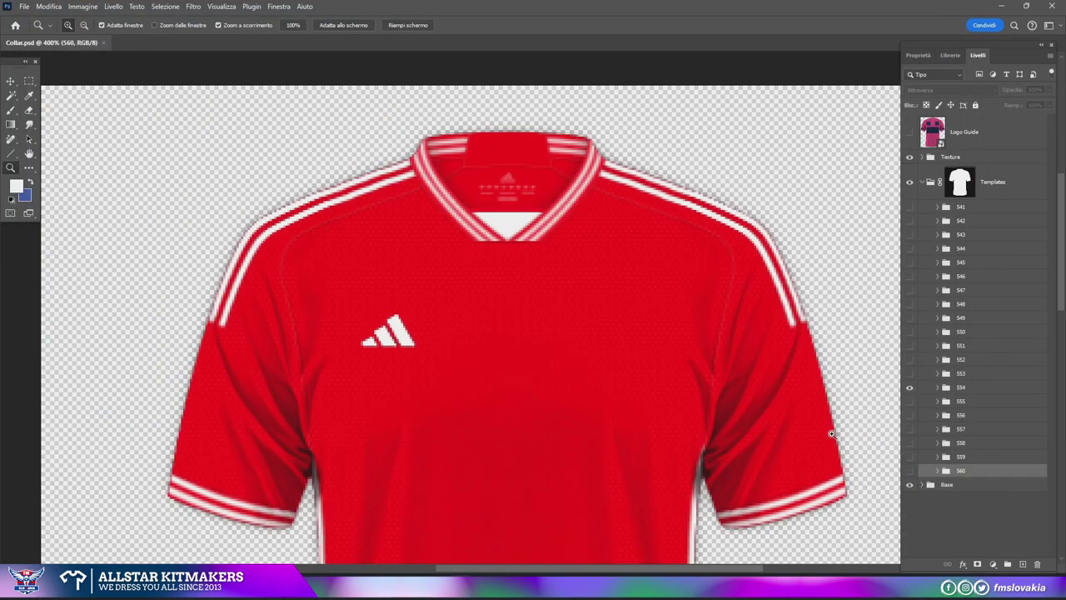
- Delete layer groups 541–553 and 555–560, keeping only template 554
click(955, 375)
shift+click(960, 206)
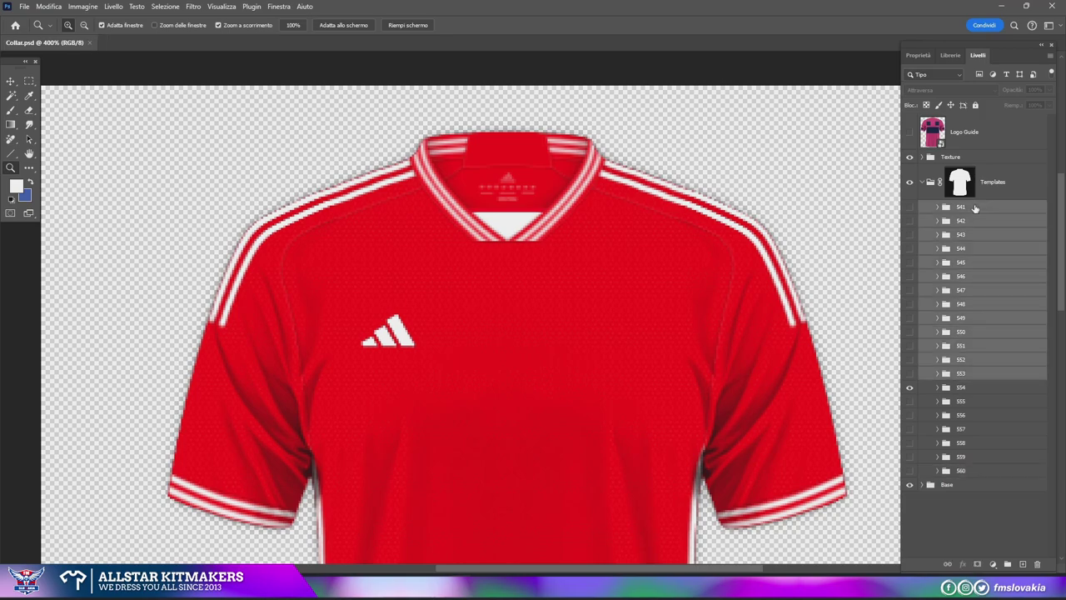
right_click(979, 209)
click(883, 133)
click(499, 219)
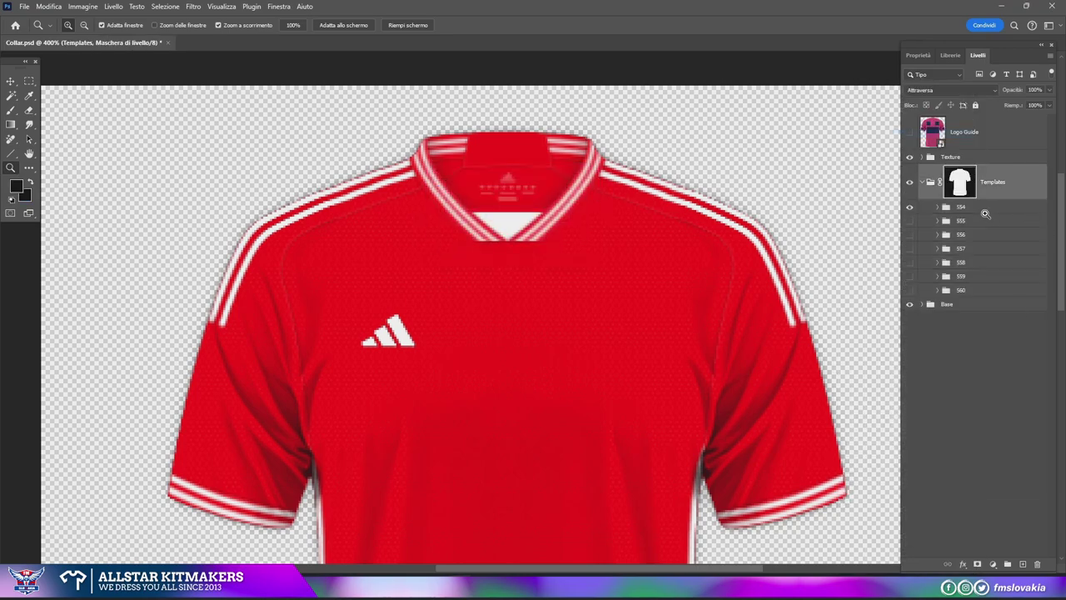
click(980, 220)
shift+click(974, 289)
right_click(982, 279)
click(883, 136)
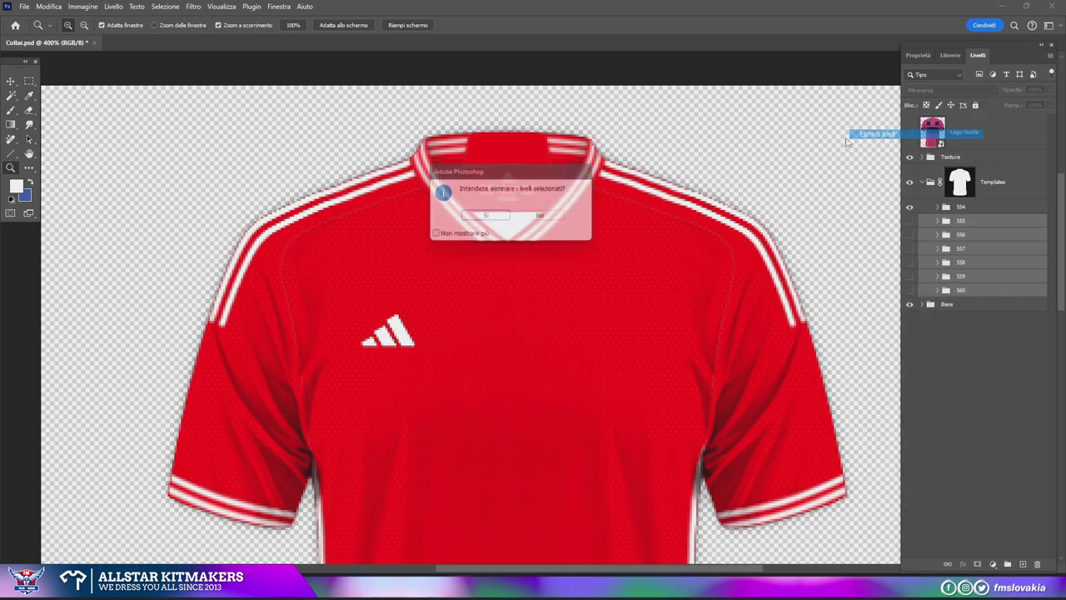
click(485, 217)
- Hide template 554's original collar and add a 'Collar bis' group above the logos
click(937, 207)
click(955, 220)
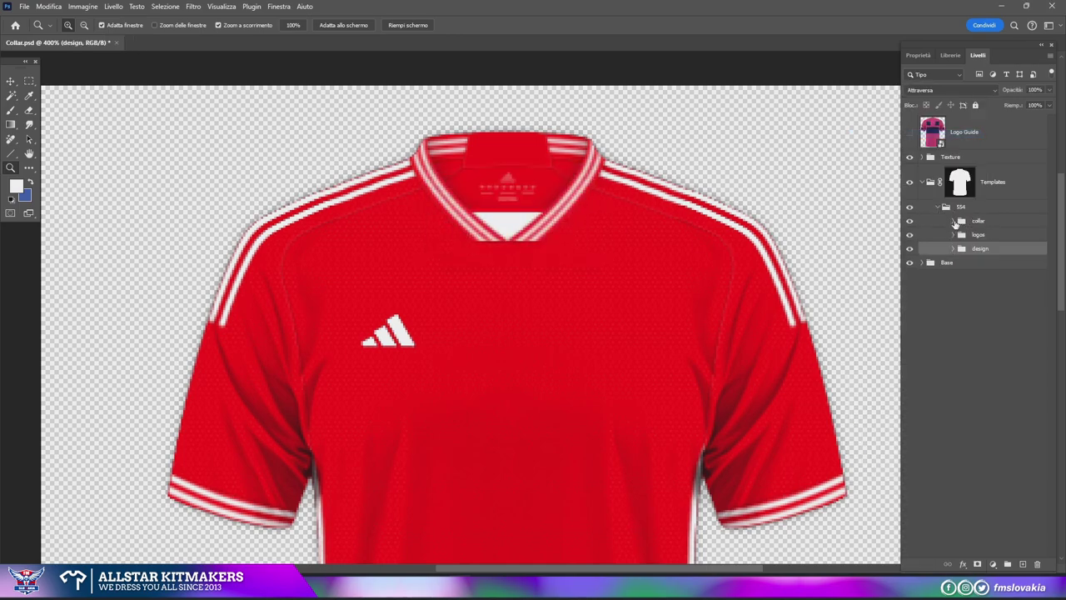
click(952, 220)
click(910, 221)
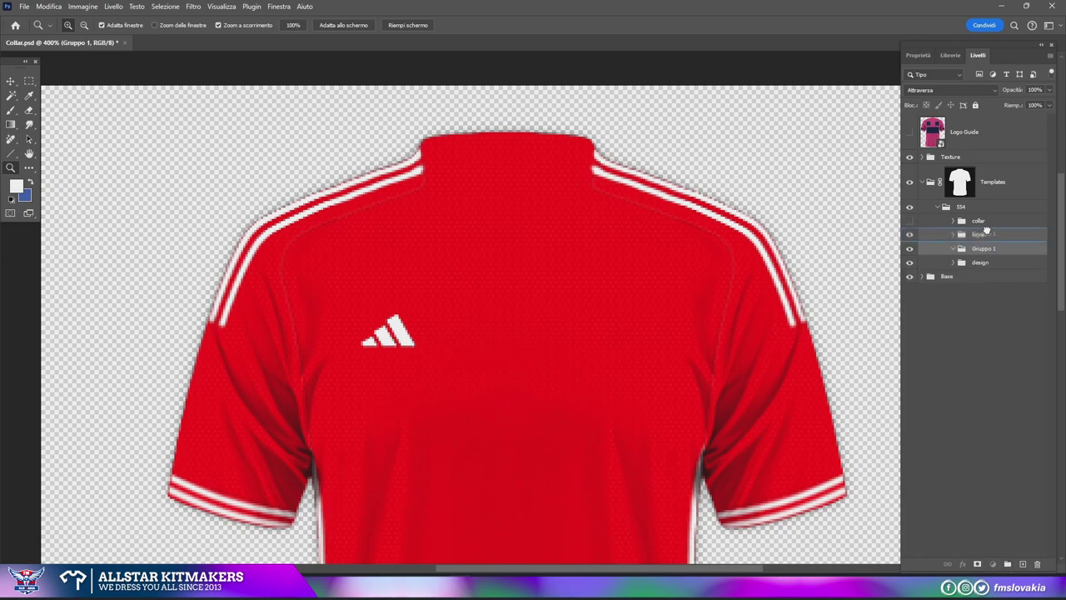
drag(986, 230, 984, 240)
text(Collar Int)
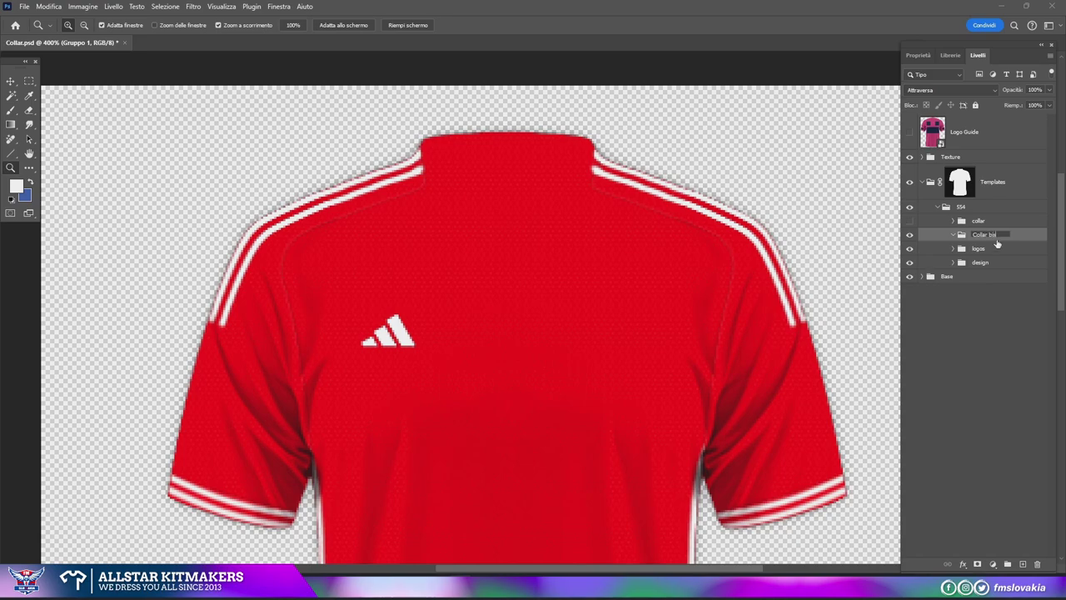
click(1008, 264)
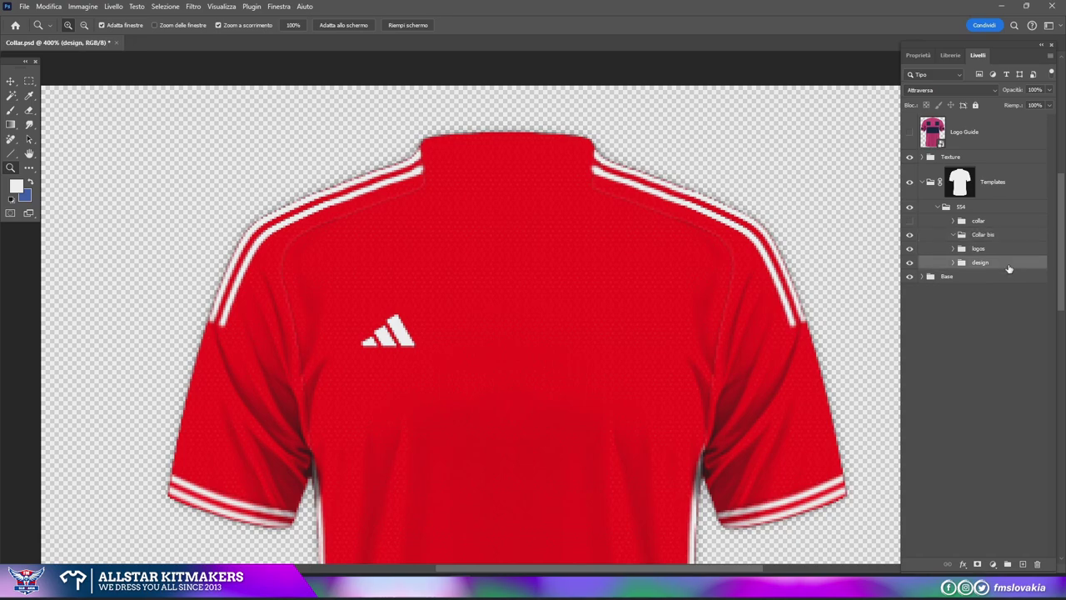
- Create a new 2048×2048 document and copy the Benfica kit image from the browser
click(25, 7)
click(33, 23)
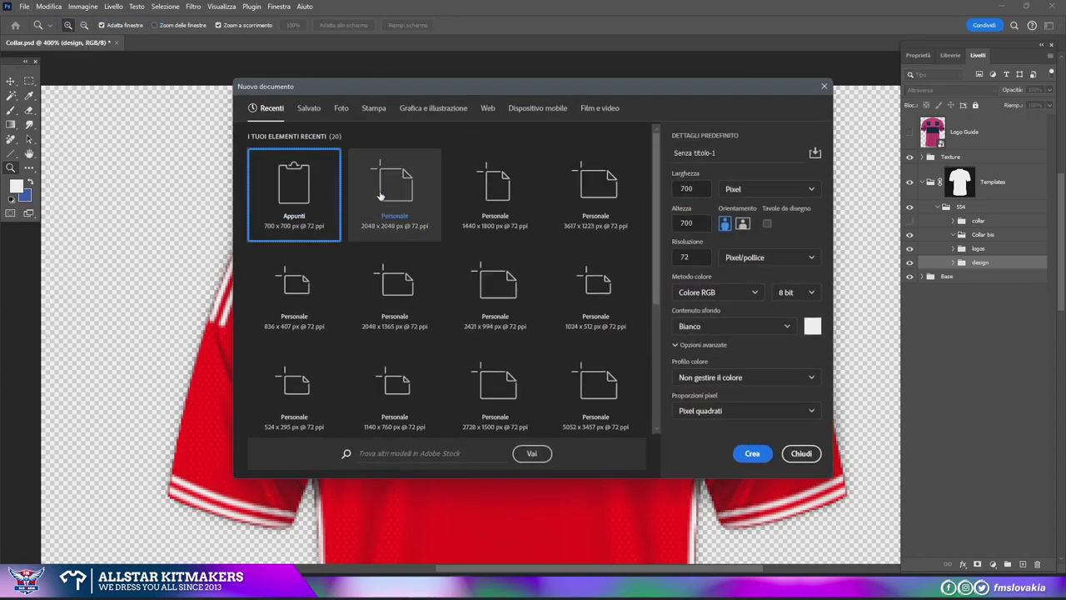
double_click(380, 195)
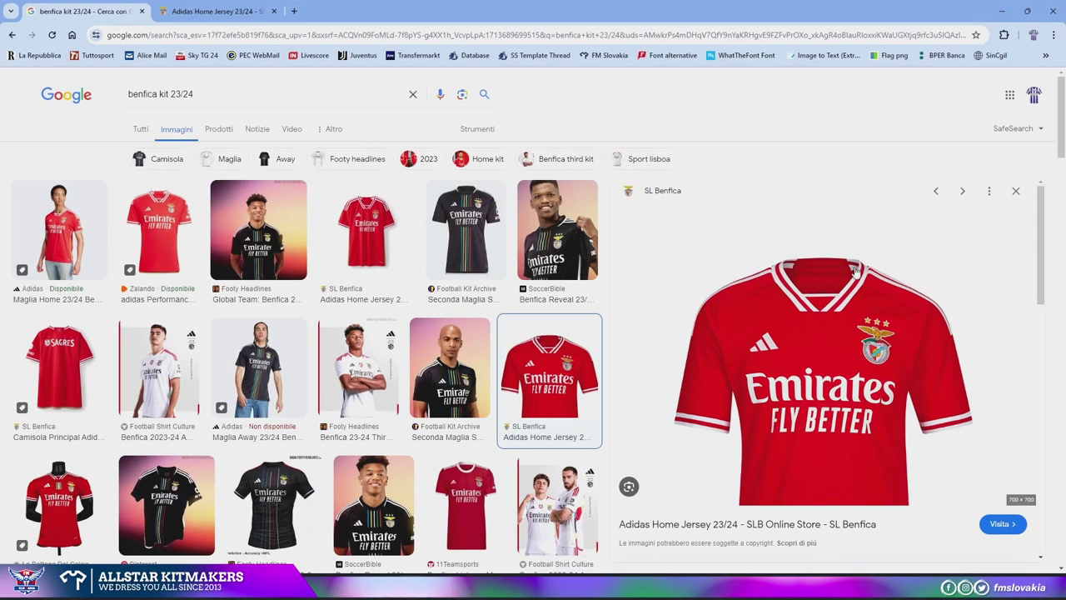
right_click(822, 296)
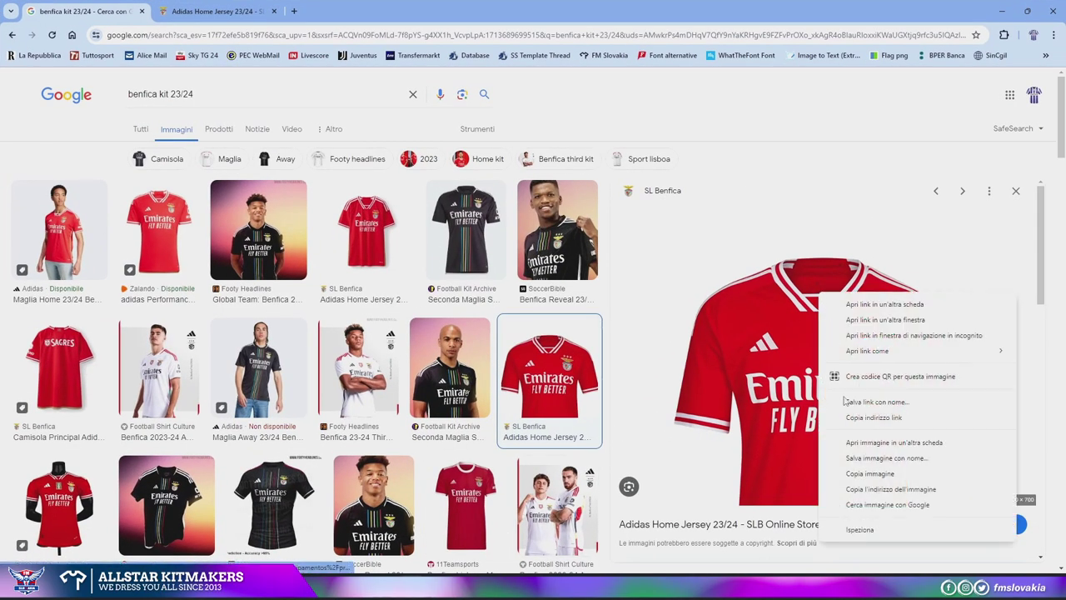
click(866, 473)
click(49, 5)
- Paste the Benfica kit, copy its marqueed collar area to Livello 2, and hide Livello 1
click(59, 106)
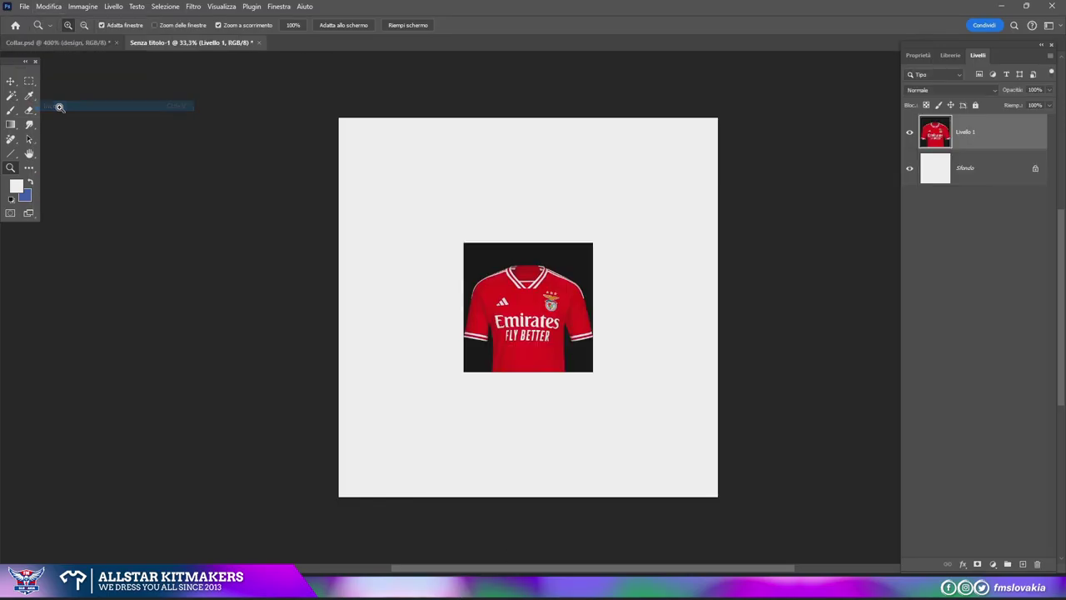
drag(489, 268, 563, 259)
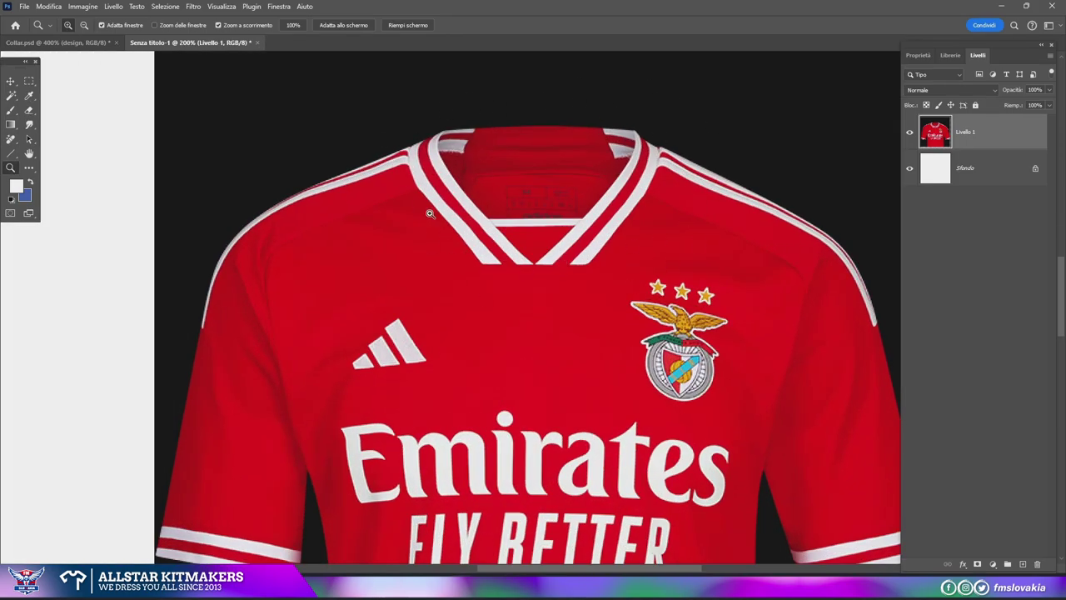
click(27, 82)
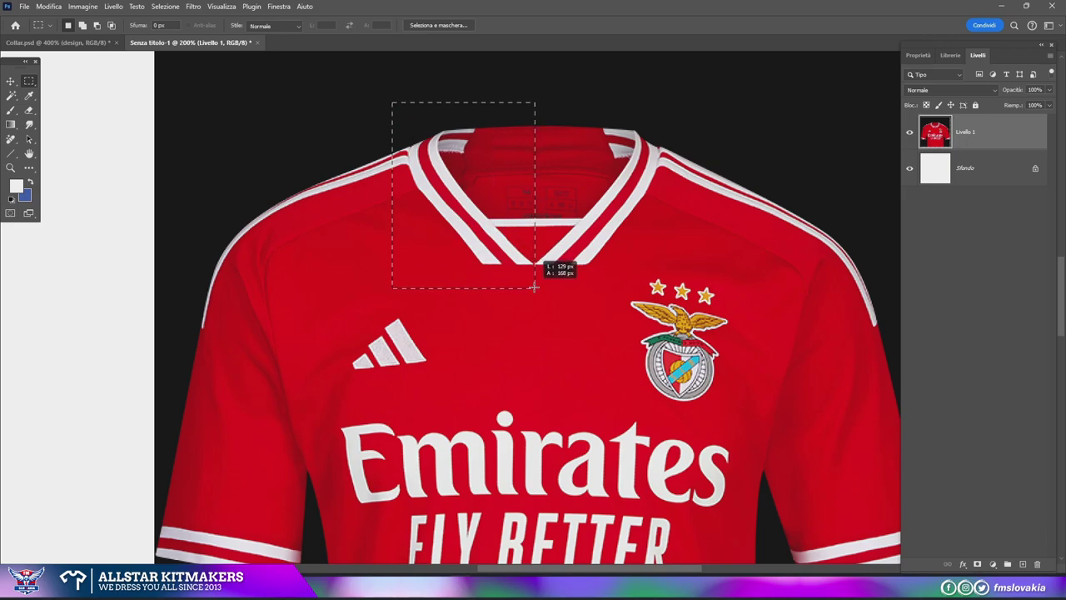
right_click(522, 254)
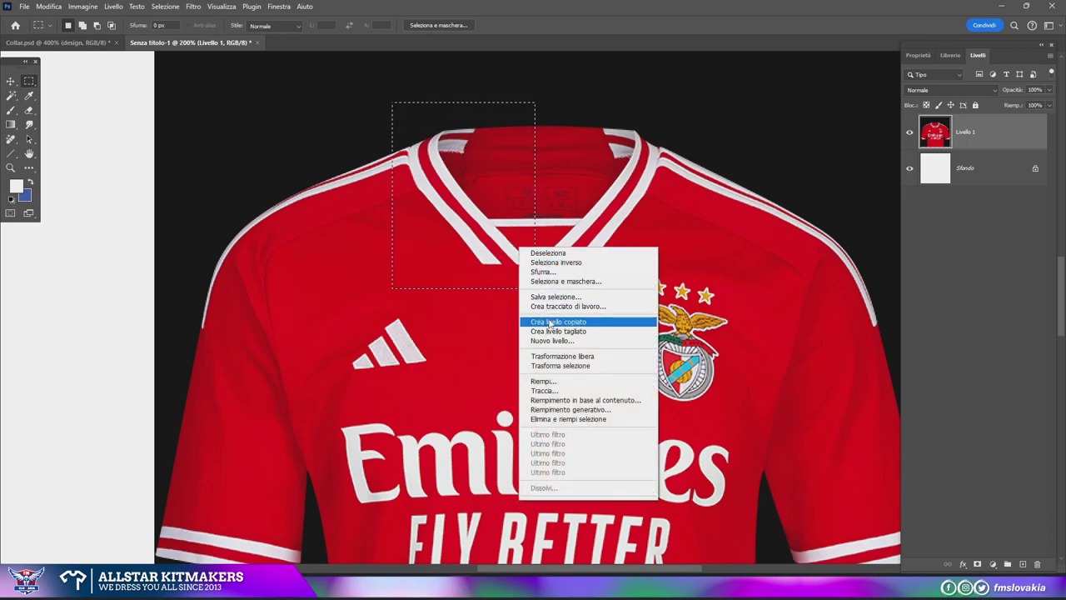
click(550, 322)
click(909, 168)
click(10, 167)
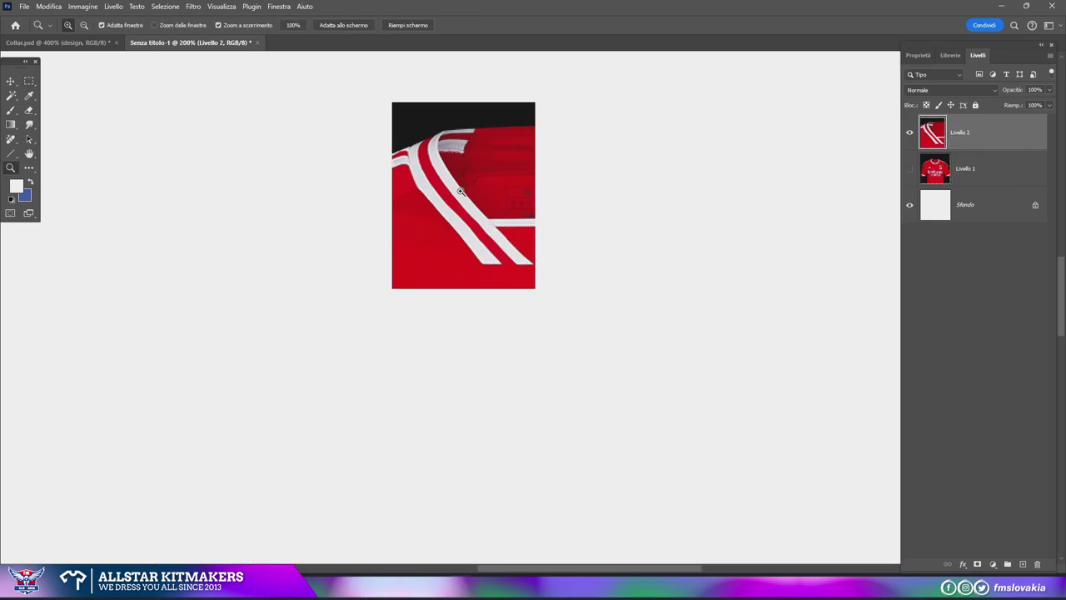
- With a 37 px then 97 px eraser, erase the collar's back corner and inner neck area
drag(460, 192, 446, 189)
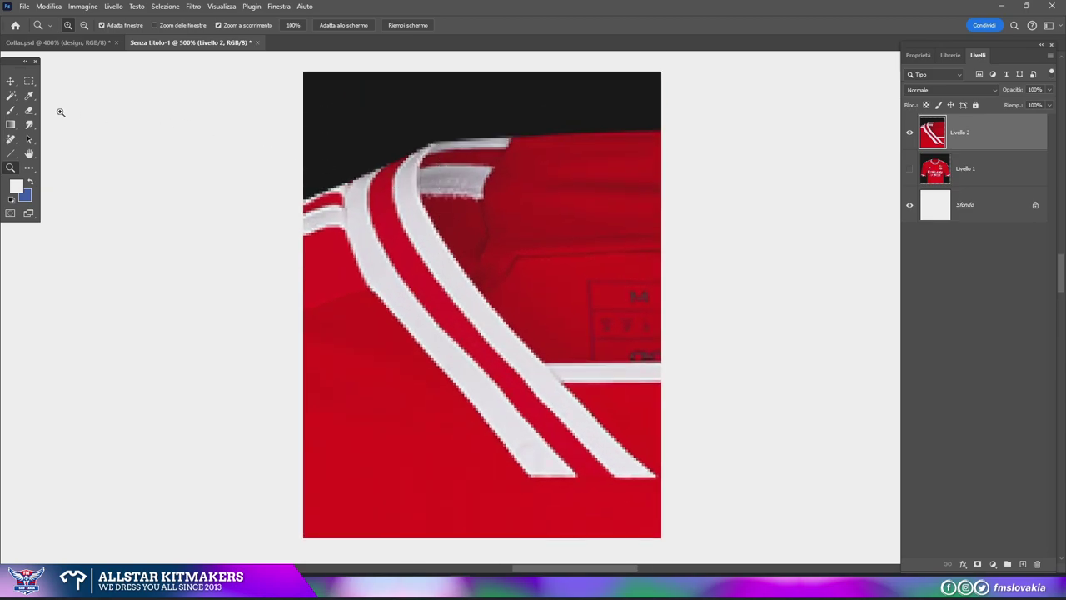
click(29, 109)
click(82, 27)
drag(58, 63, 77, 63)
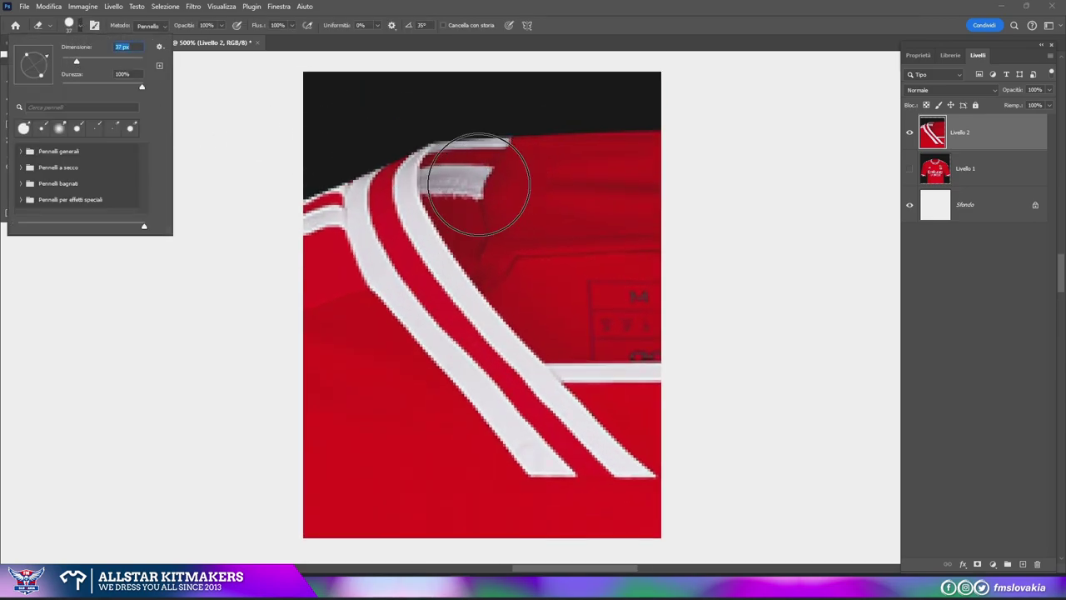
click(471, 176)
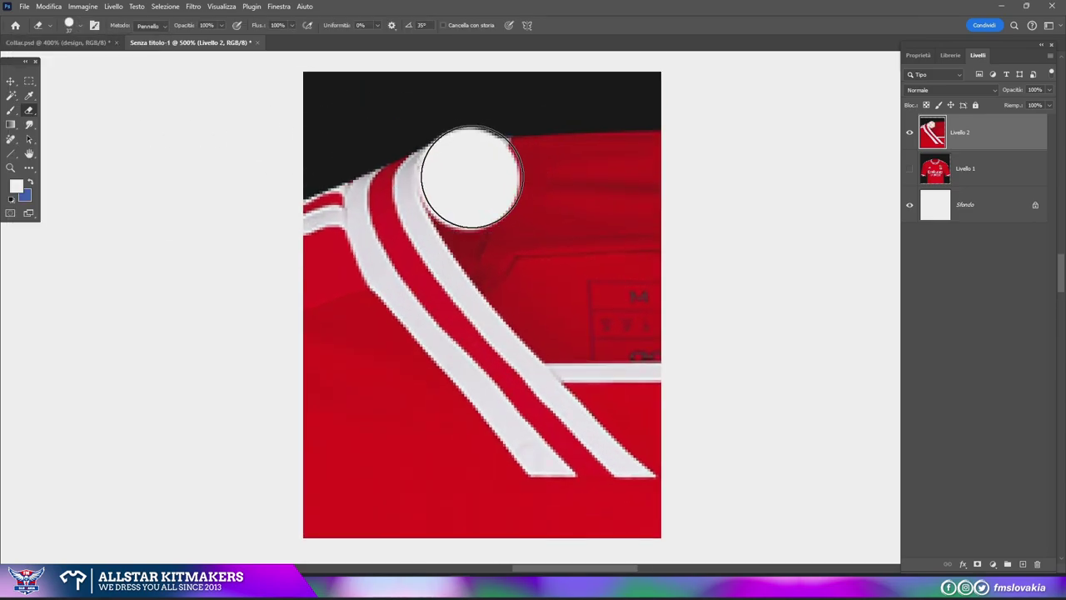
click(83, 26)
drag(76, 60, 100, 60)
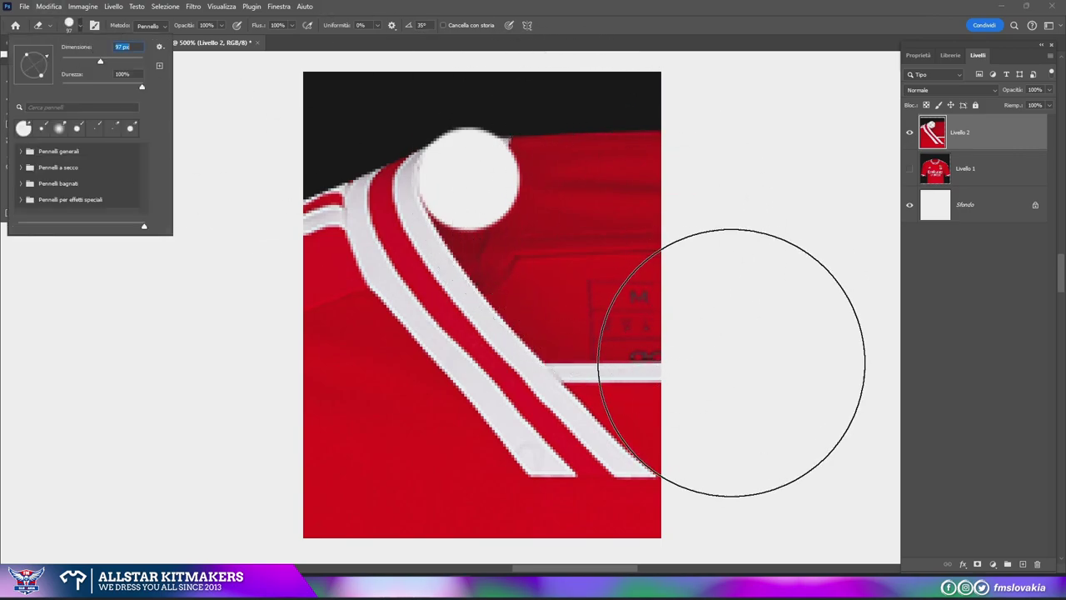
drag(732, 362, 593, 214)
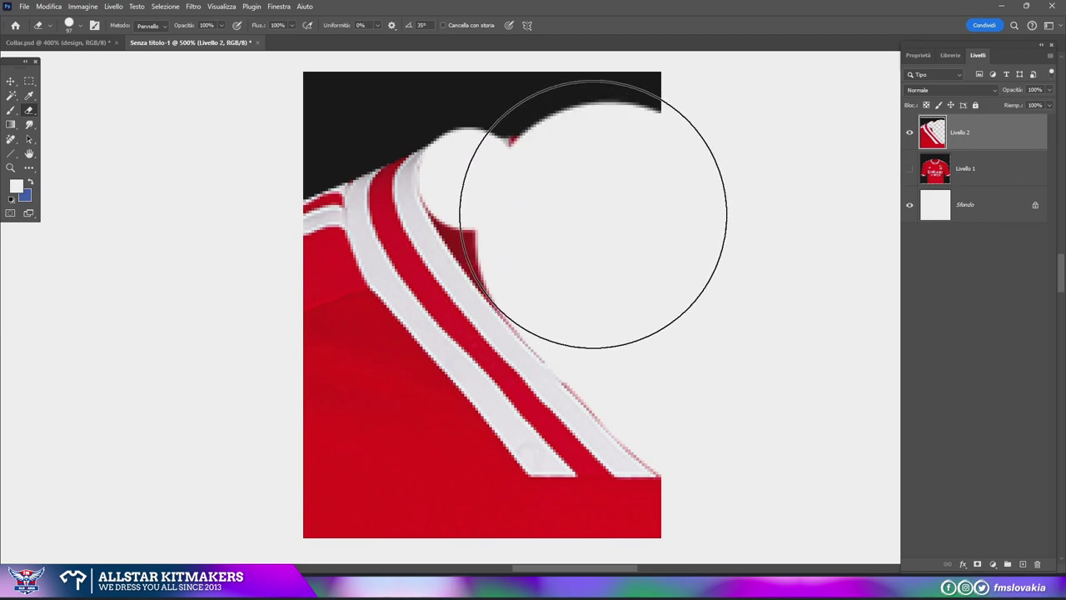
- Erase the red fringe, black background and leftover red scraps around the collar stripes
click(81, 26)
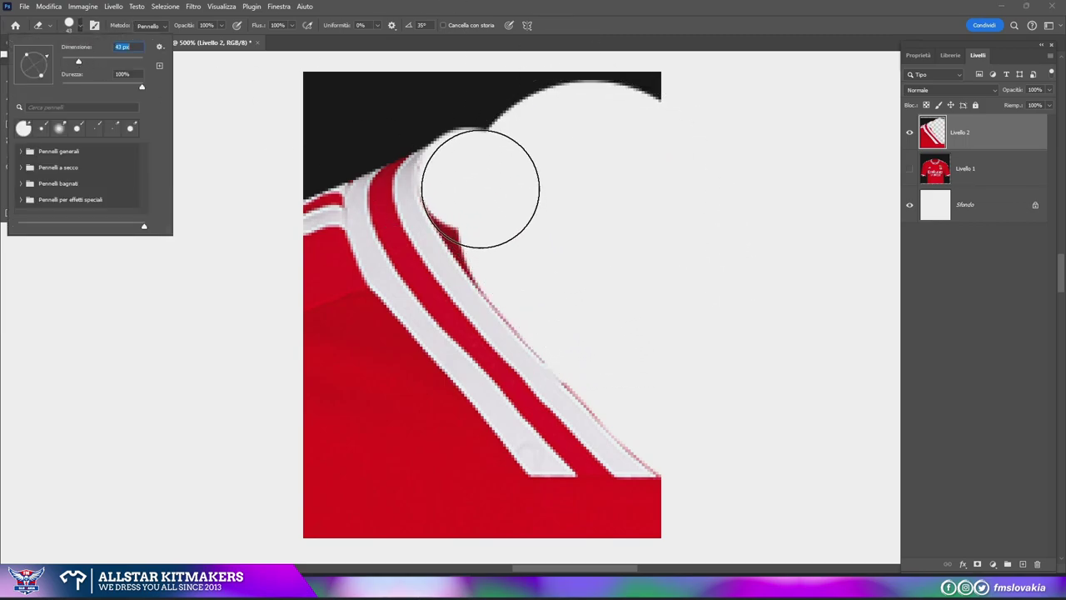
drag(459, 191, 507, 224)
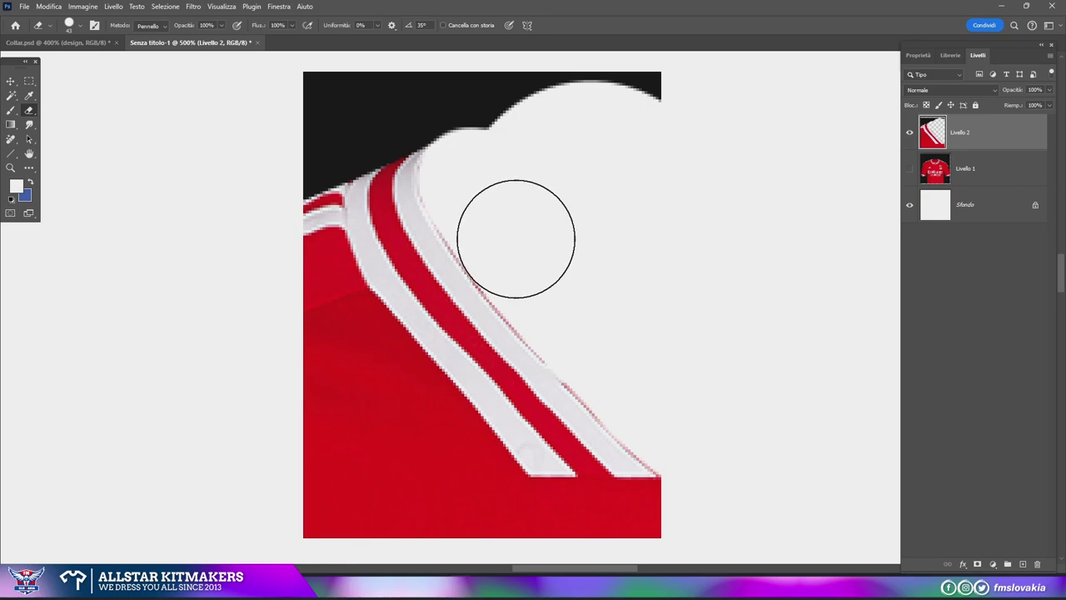
drag(500, 157, 300, 144)
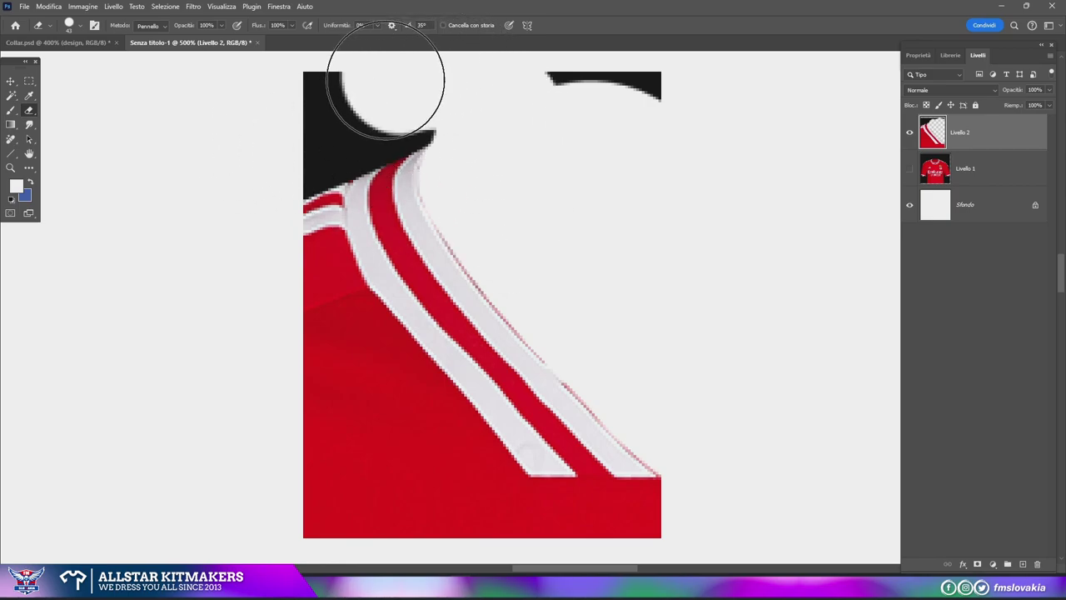
click(299, 144)
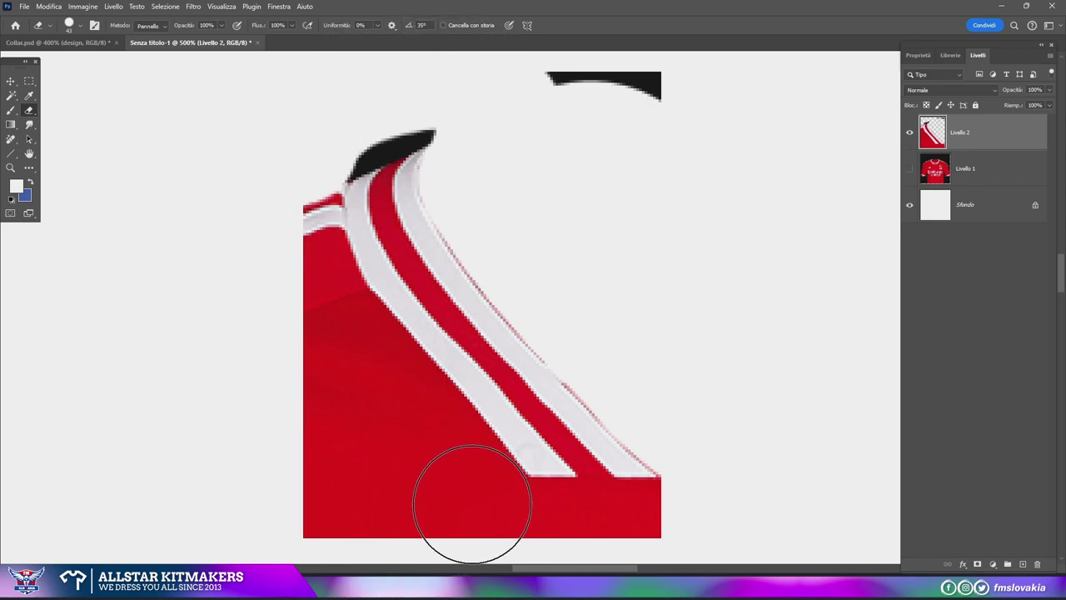
mouse_move(471, 504)
mouse_down()
mouse_move(309, 308)
mouse_move(279, 172)
mouse_move(301, 296)
mouse_up()
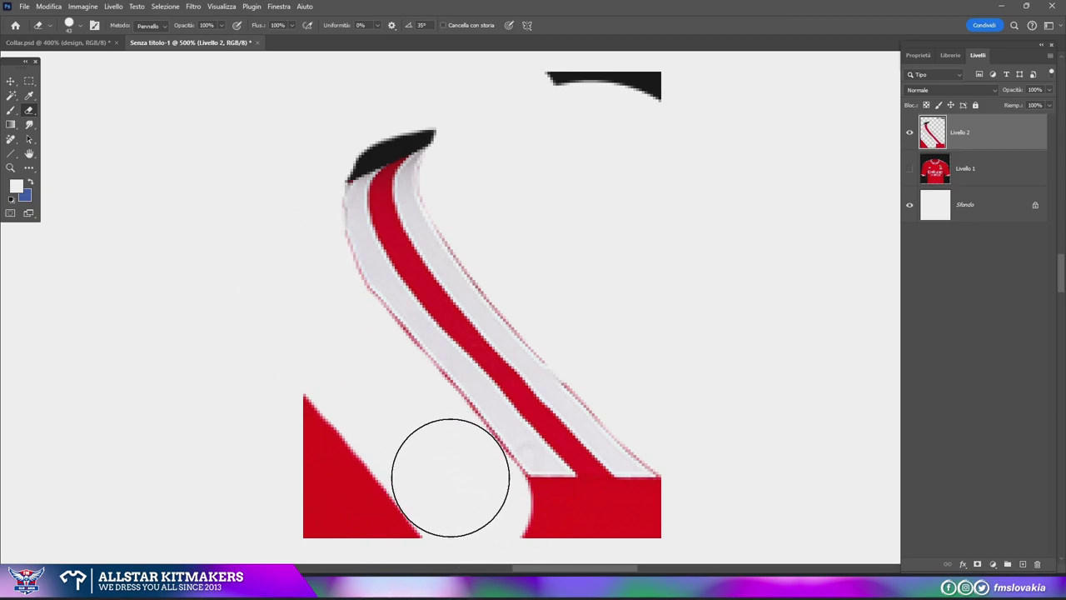
mouse_move(361, 368)
mouse_down()
mouse_move(352, 374)
mouse_move(439, 518)
mouse_up()
drag(658, 84, 571, 78)
- Cut away the red block at the collar's base
click(29, 80)
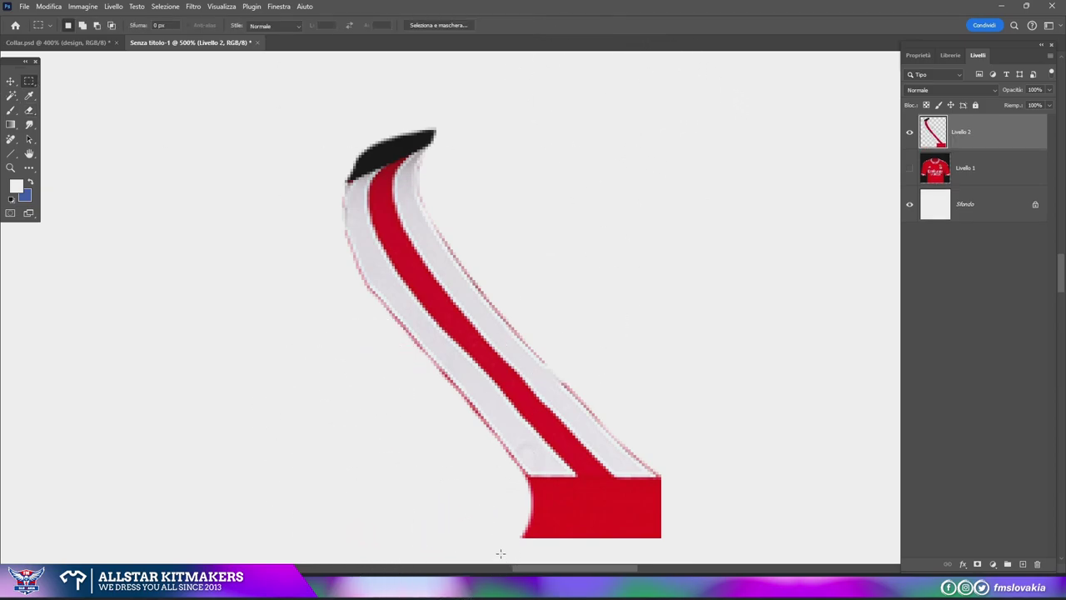
click(40, 8)
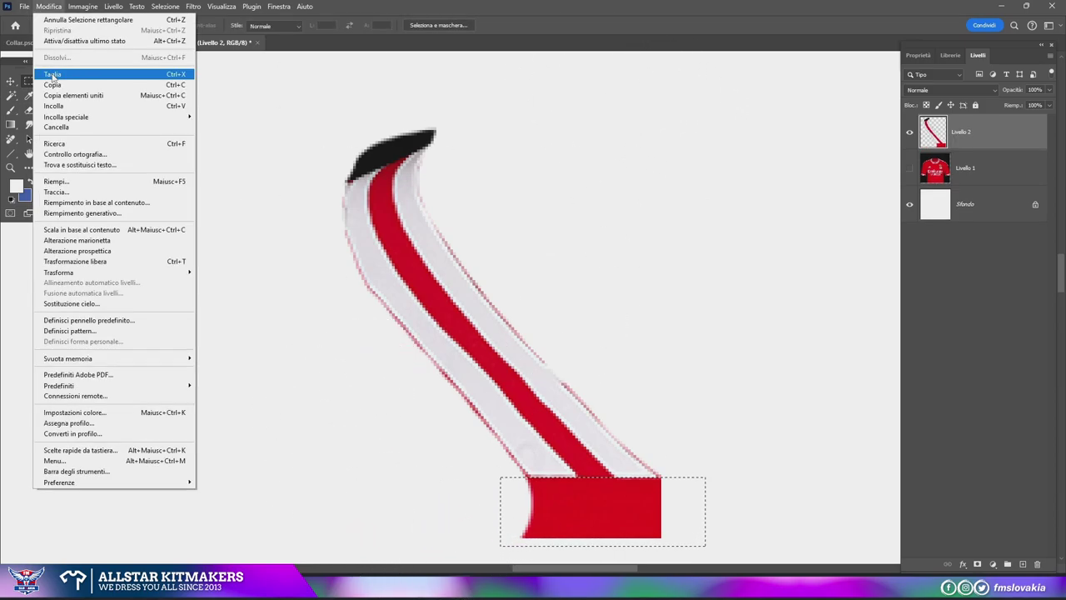
click(50, 76)
key(e)
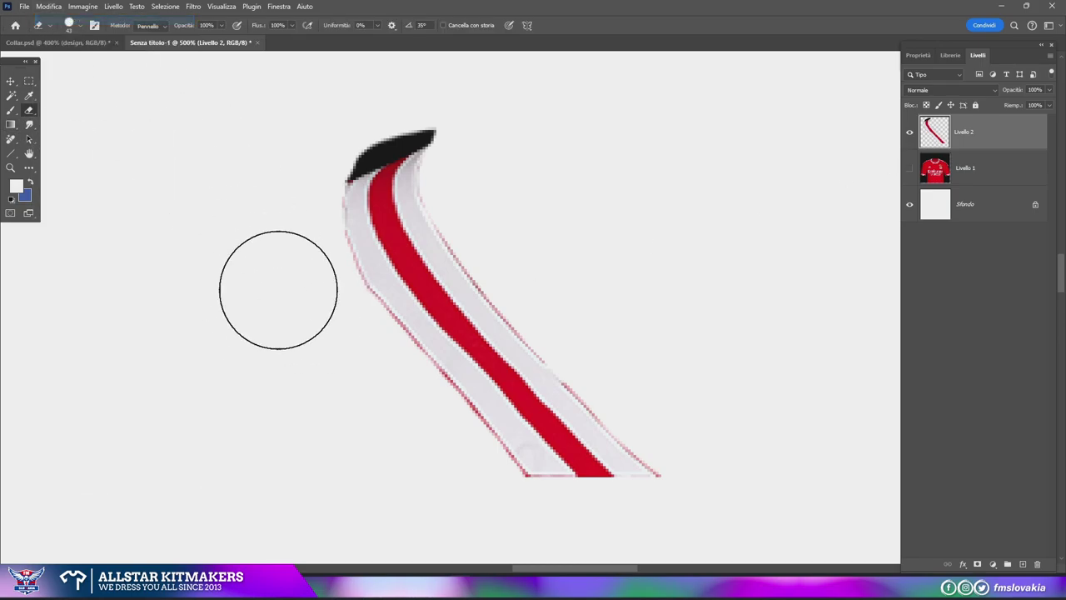
- Duplicate Livello 2, hide the lower copy, and erase the white band near the stripe's tip
right_click(980, 141)
click(958, 159)
click(882, 111)
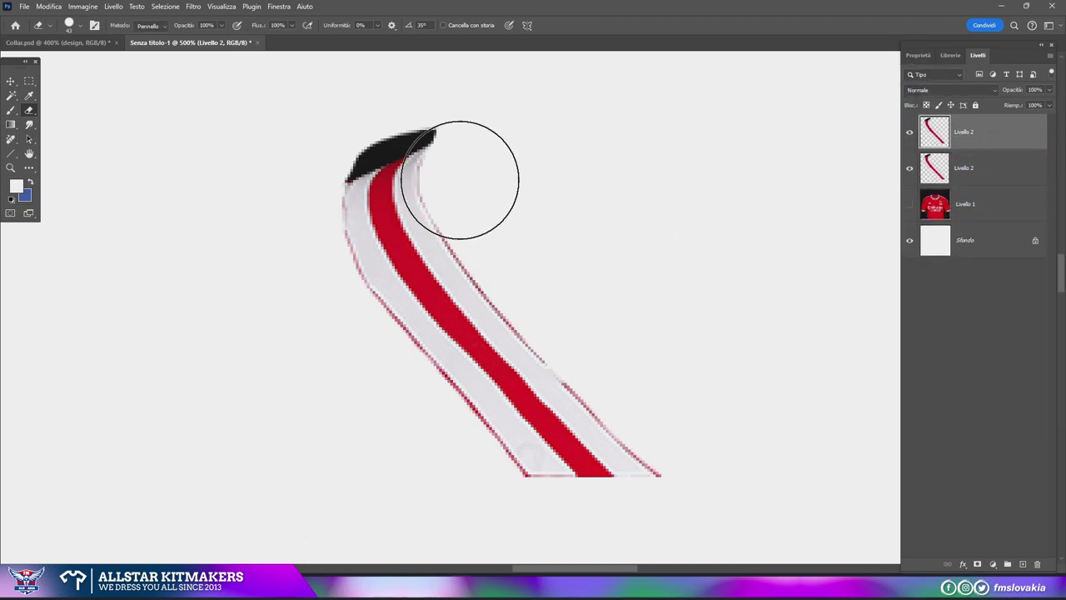
click(910, 172)
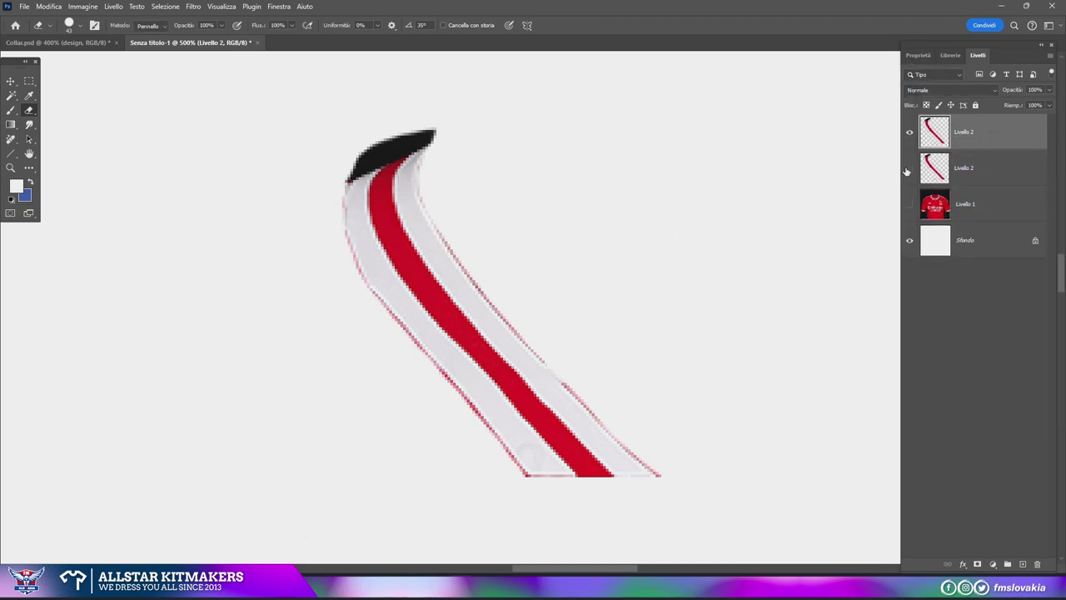
click(456, 179)
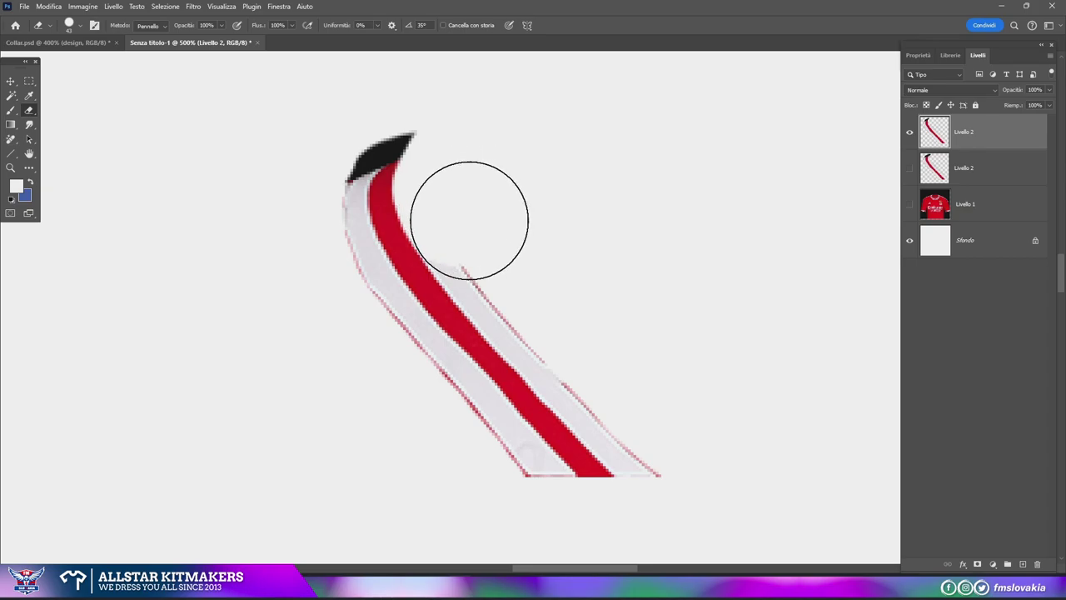
- Unlock the background layer and give it a black Color Overlay
click(1034, 241)
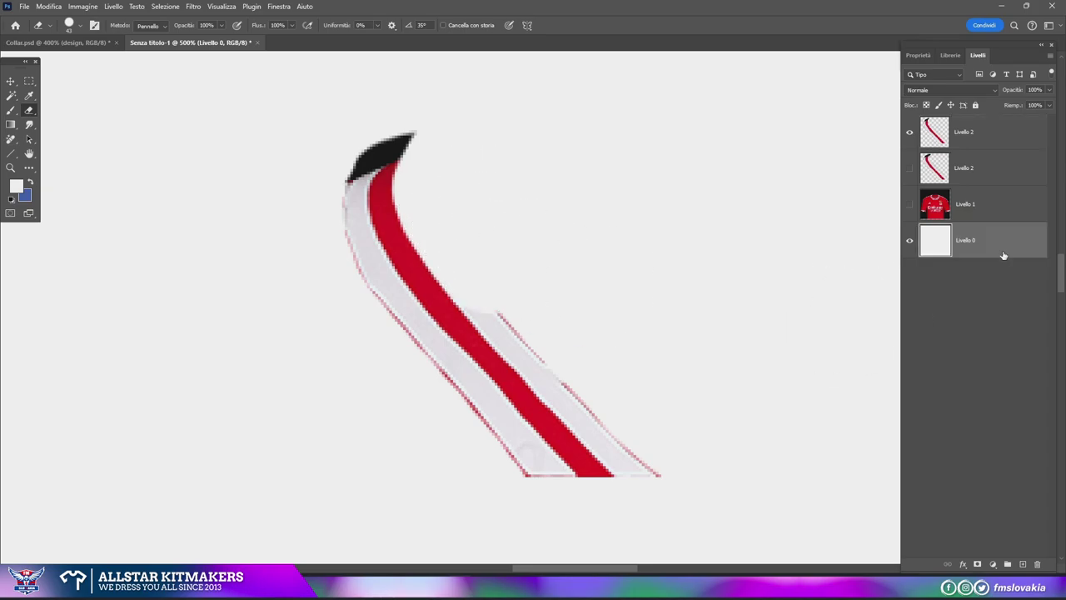
double_click(1003, 252)
click(614, 209)
click(1018, 63)
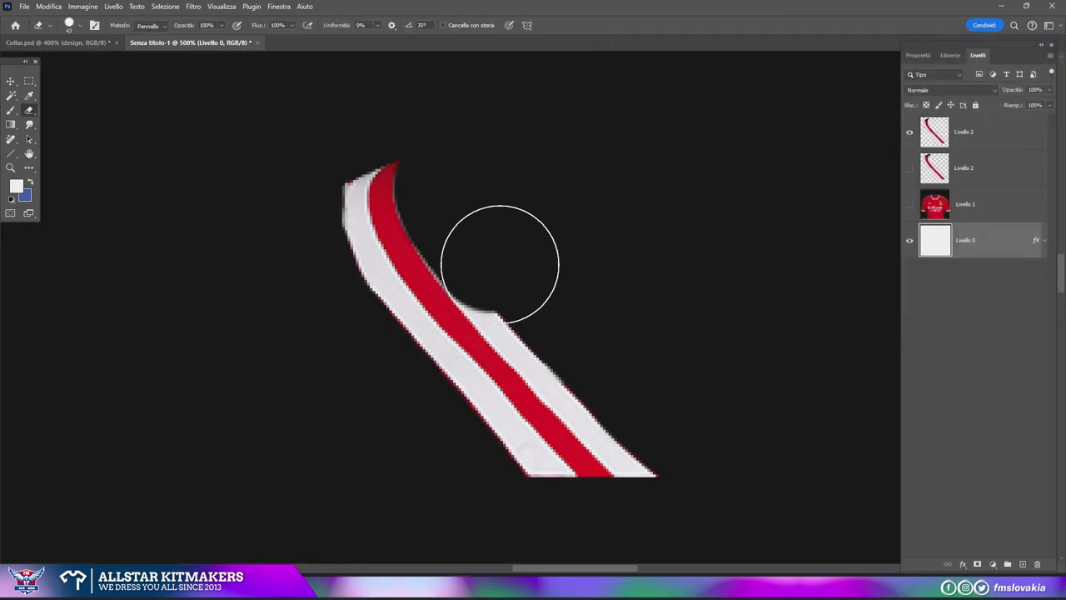
click(500, 254)
key(ctrl+z)
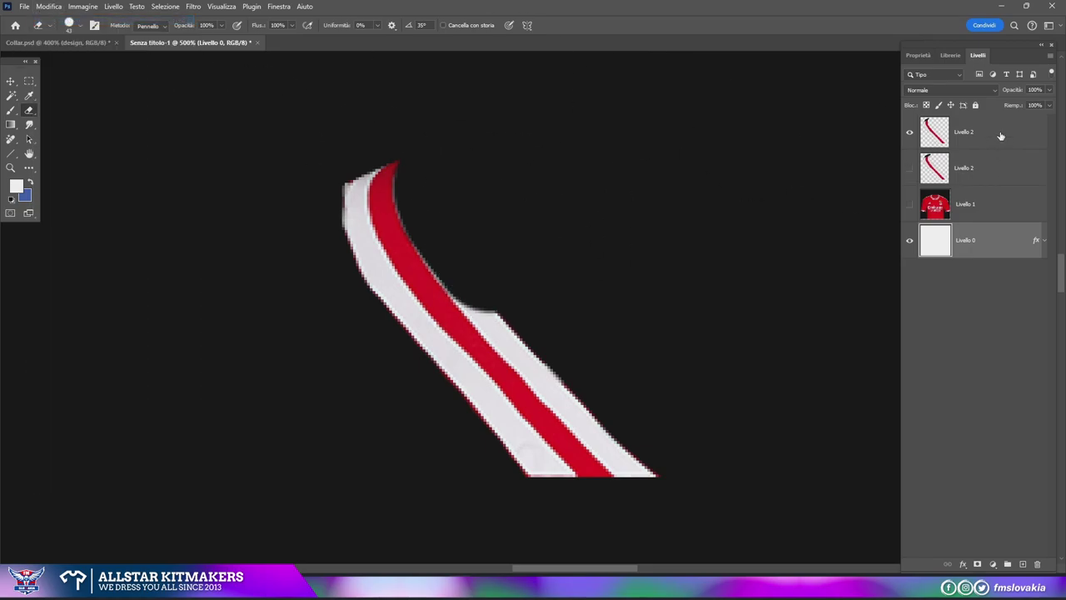
- Erase the remaining white bands from the top copy, leaving only the red stripe, and show the full copy
click(1001, 136)
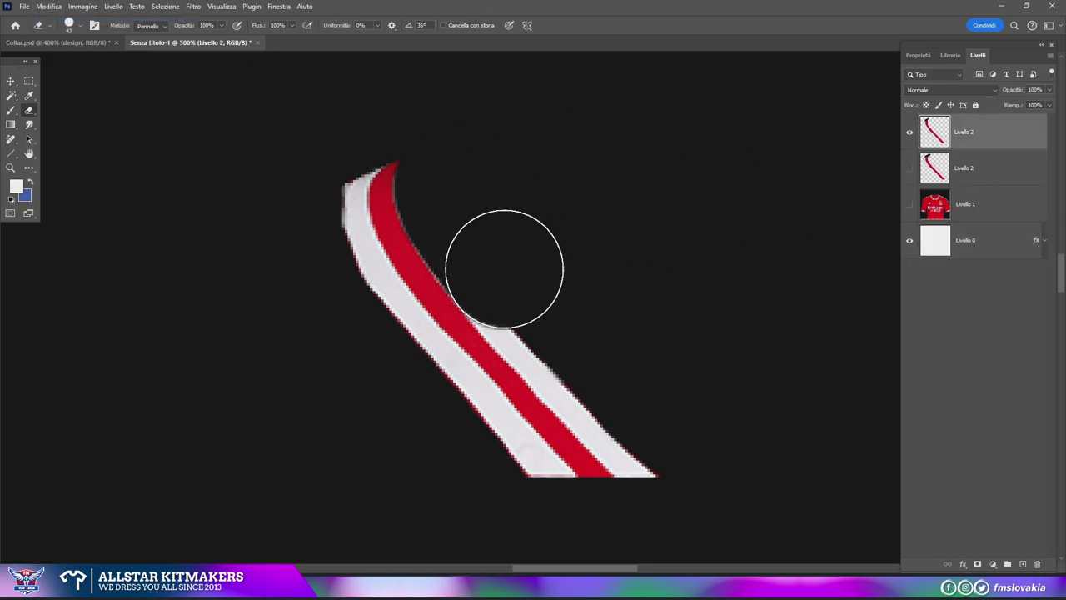
mouse_move(503, 268)
mouse_down()
mouse_move(641, 408)
mouse_move(597, 369)
mouse_up()
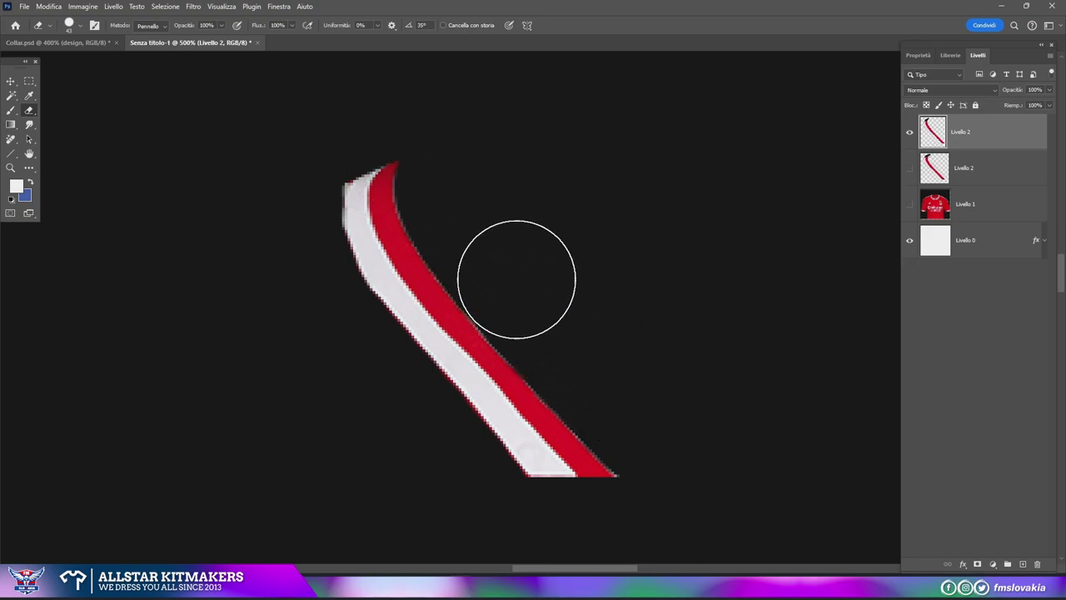
click(313, 157)
mouse_move(313, 157)
mouse_down()
mouse_move(306, 209)
mouse_move(319, 266)
mouse_move(389, 374)
mouse_move(409, 381)
mouse_move(519, 507)
mouse_up()
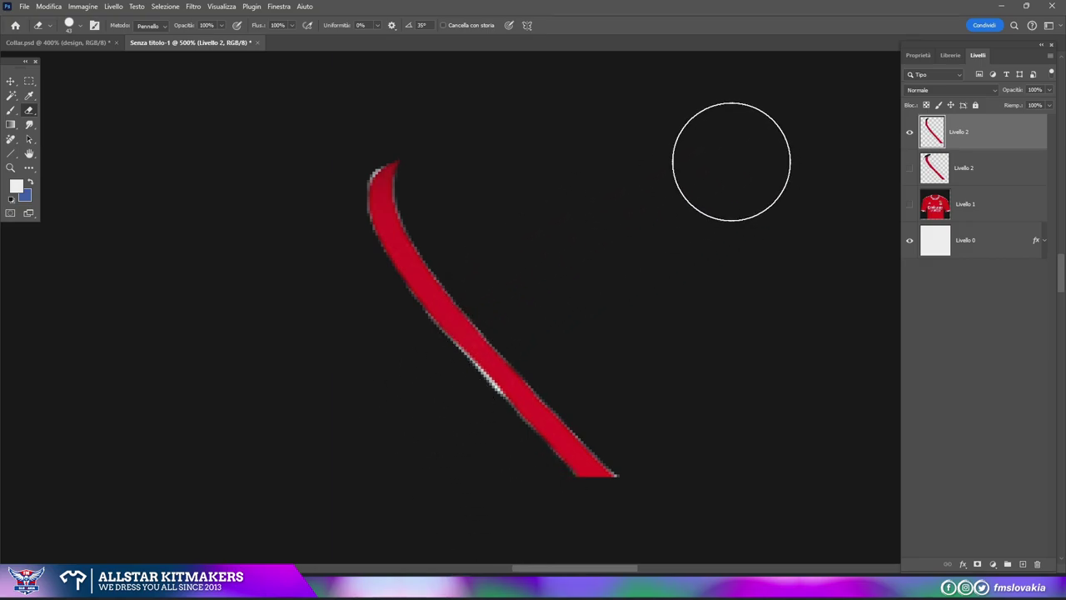
click(910, 169)
- Give the stripe-only Livello 2 copy a bright green (06fd34) Color Overlay
double_click(983, 142)
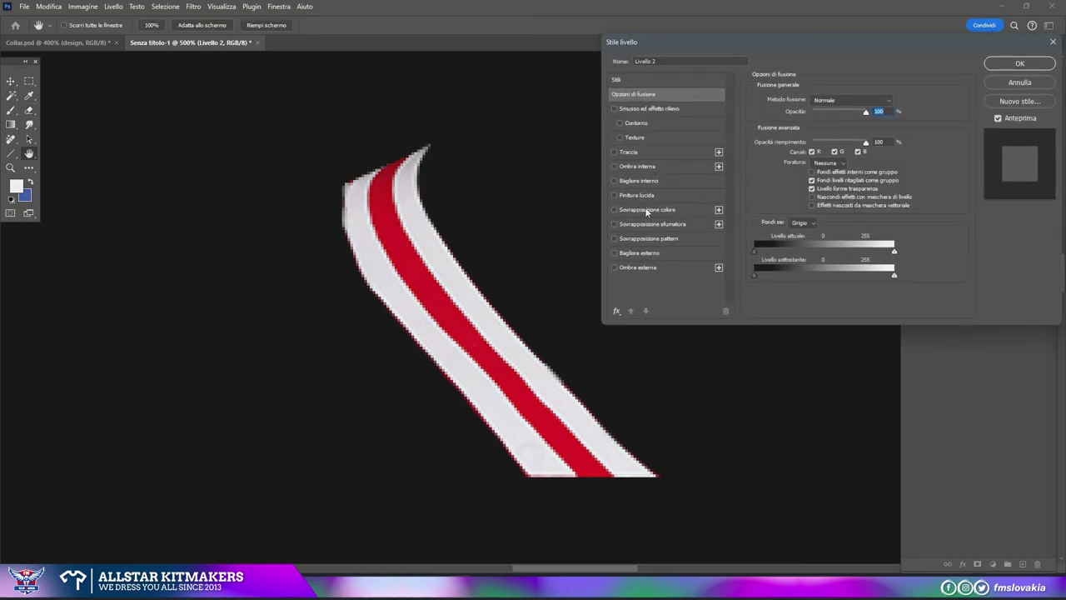
click(644, 208)
click(894, 99)
click(905, 180)
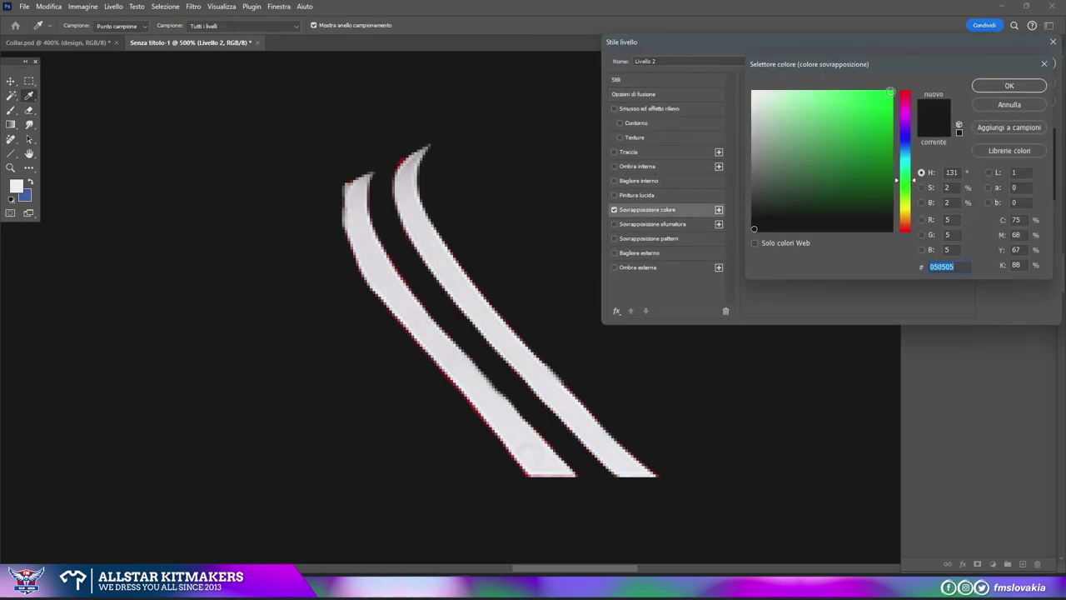
click(889, 92)
click(1005, 86)
click(1002, 65)
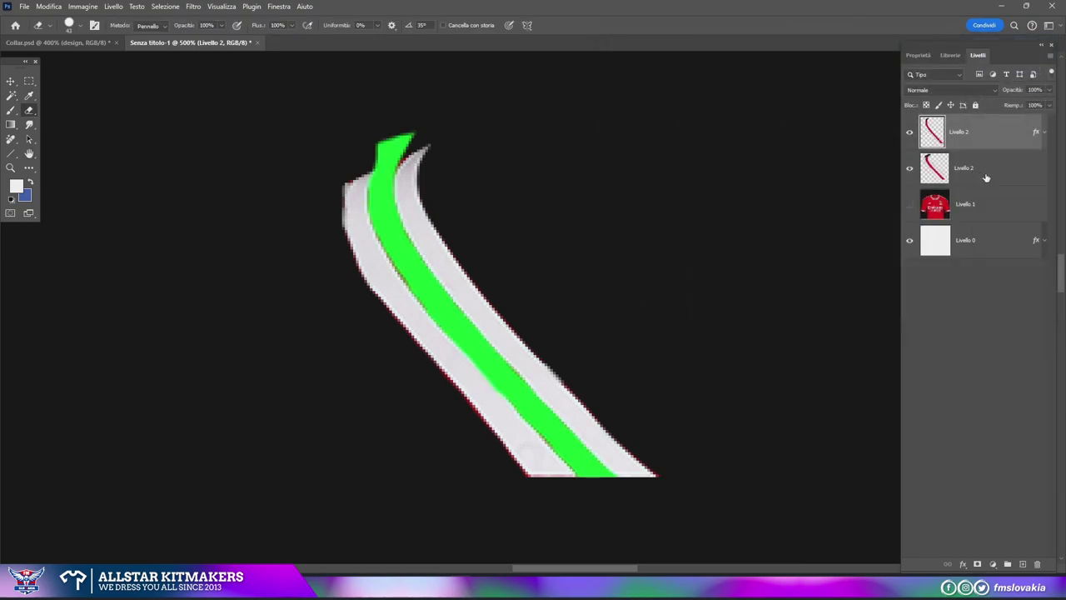
- Give the full collar copy a blue Color Overlay
double_click(974, 170)
click(629, 211)
click(891, 100)
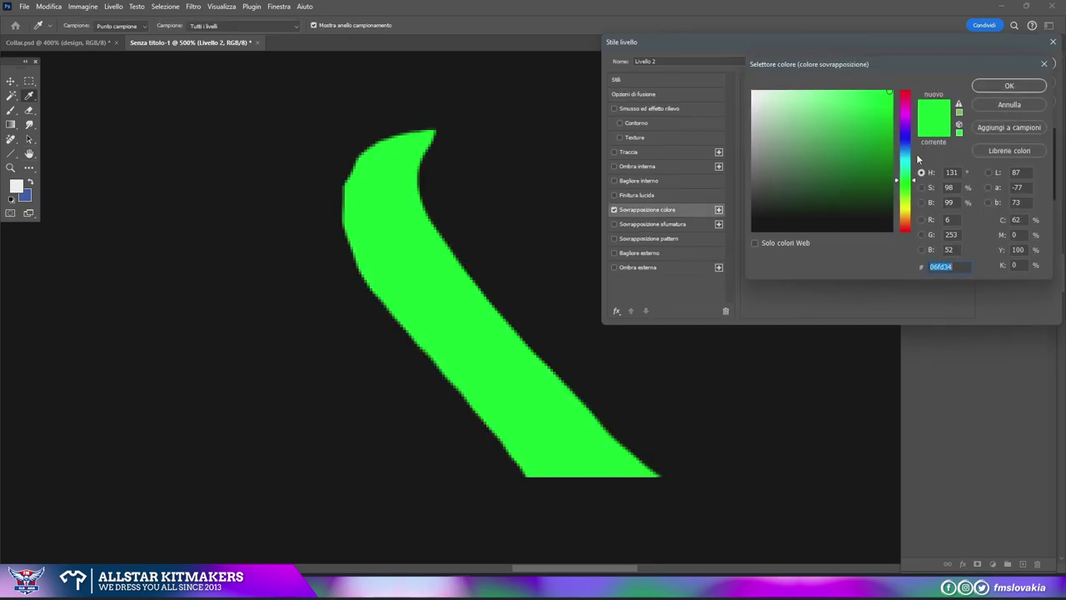
click(905, 138)
click(996, 89)
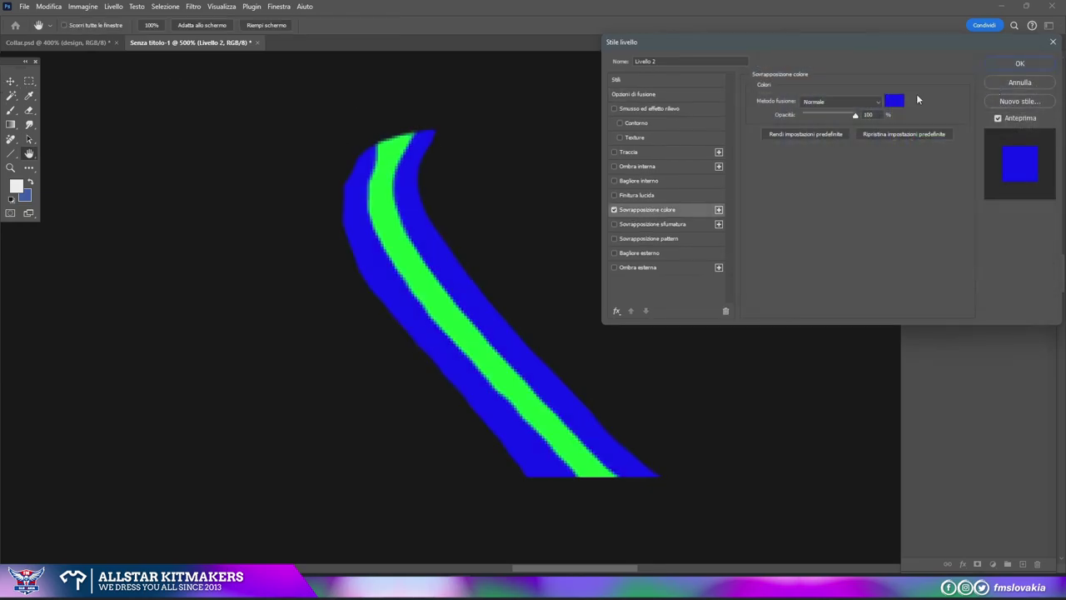
click(1004, 67)
click(34, 99)
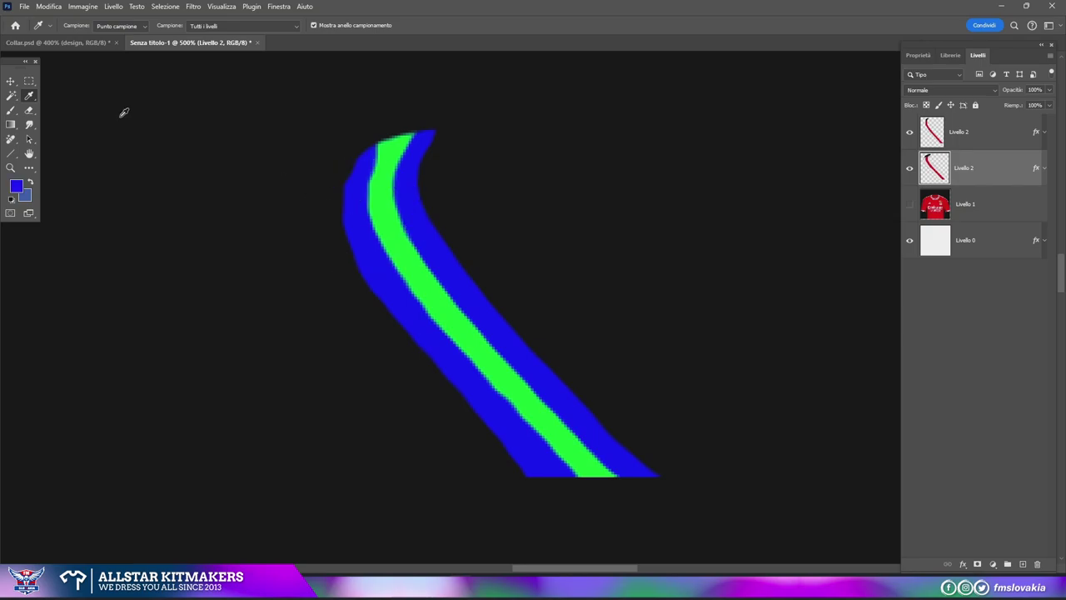
click(11, 110)
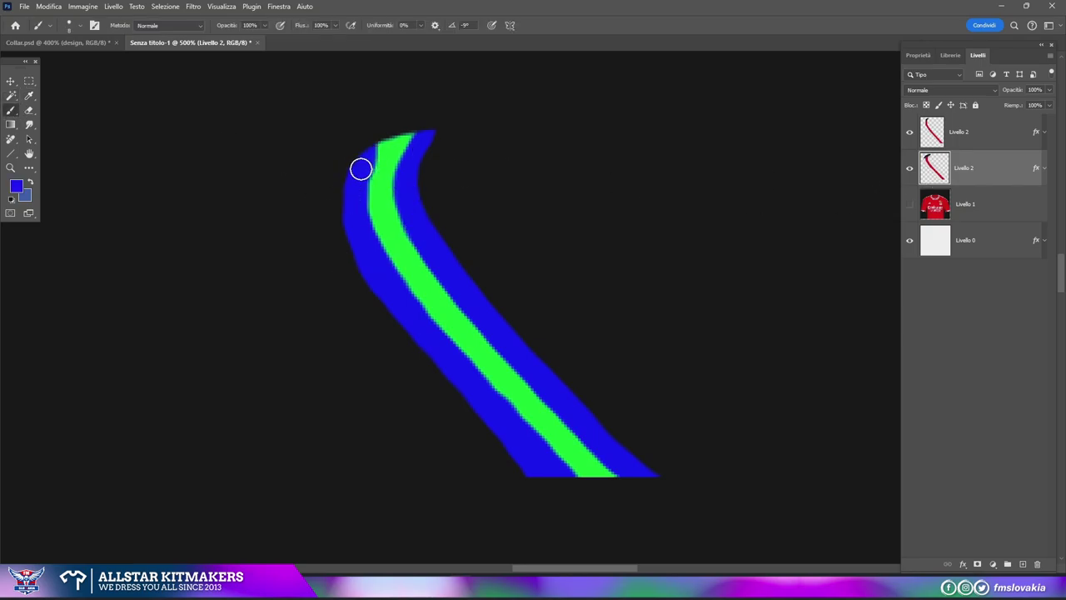
- Rasterize the layer styles on both collar layers and duplicate them
click(995, 144)
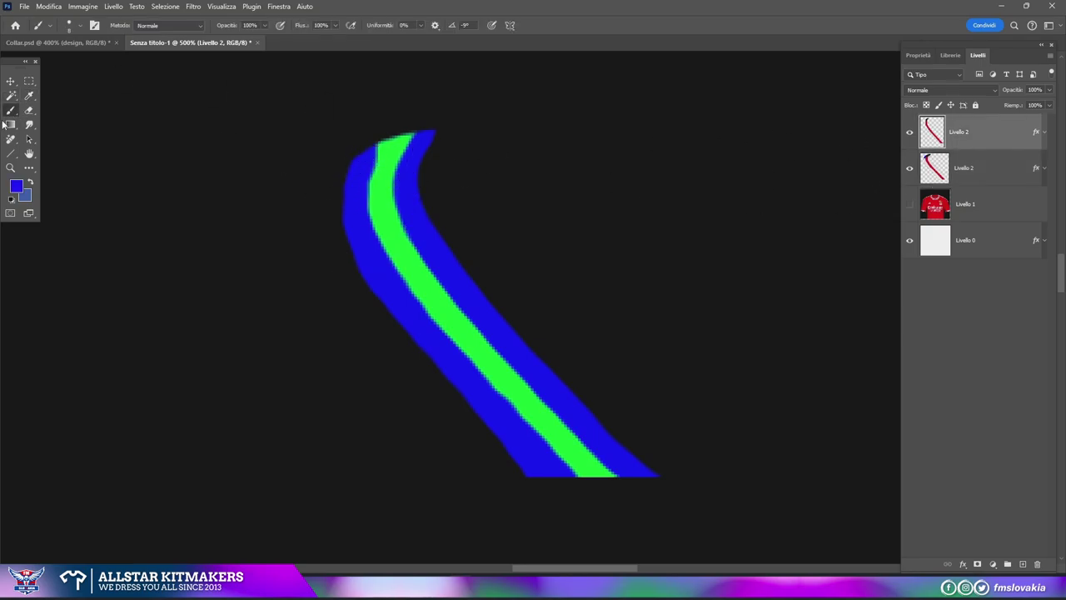
click(29, 110)
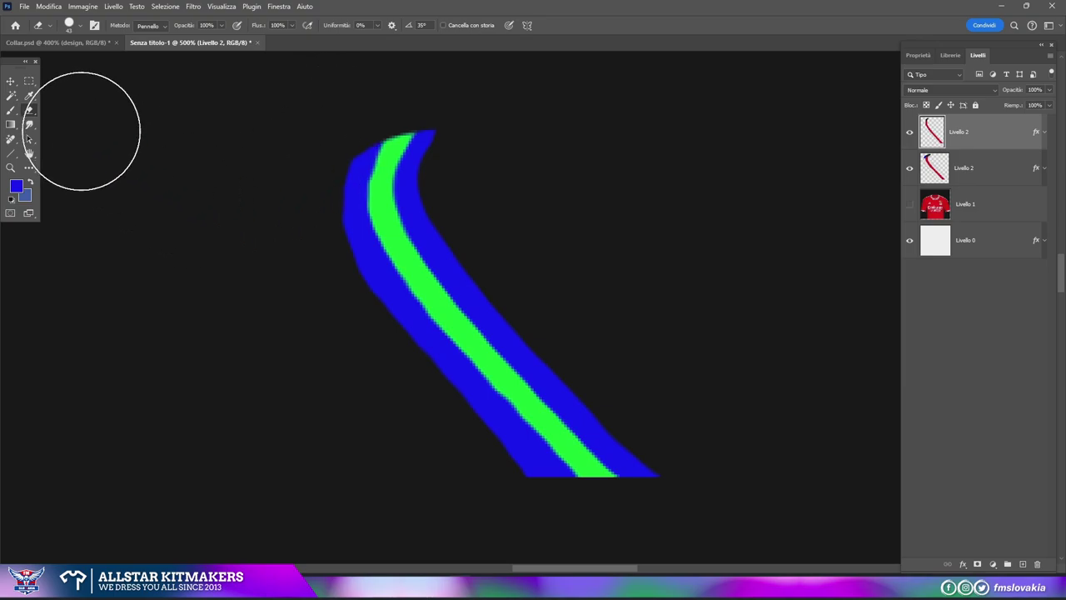
click(11, 111)
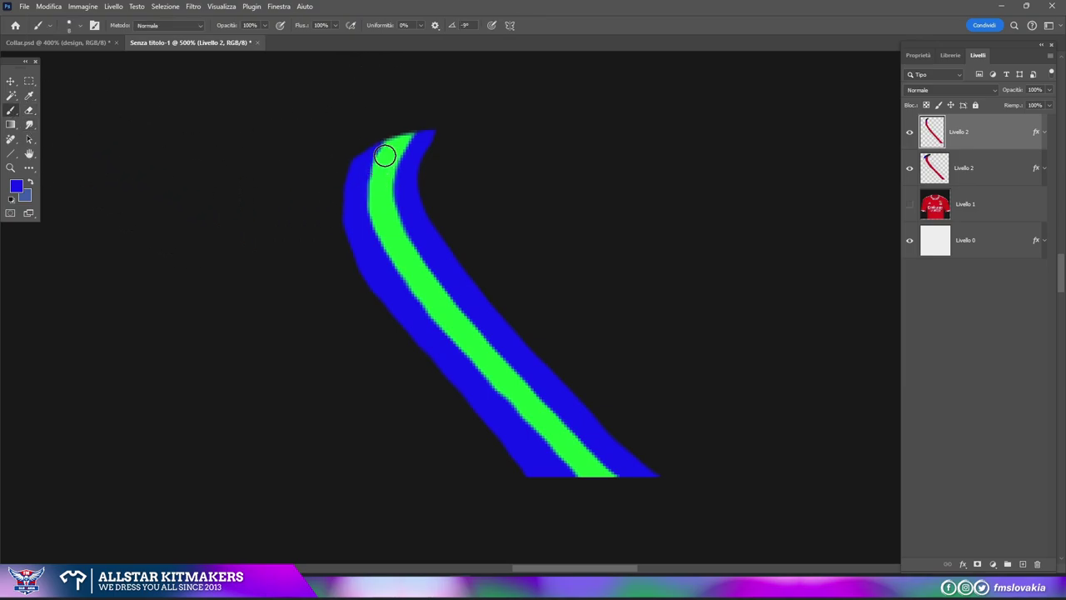
right_click(992, 171)
click(960, 454)
right_click(999, 140)
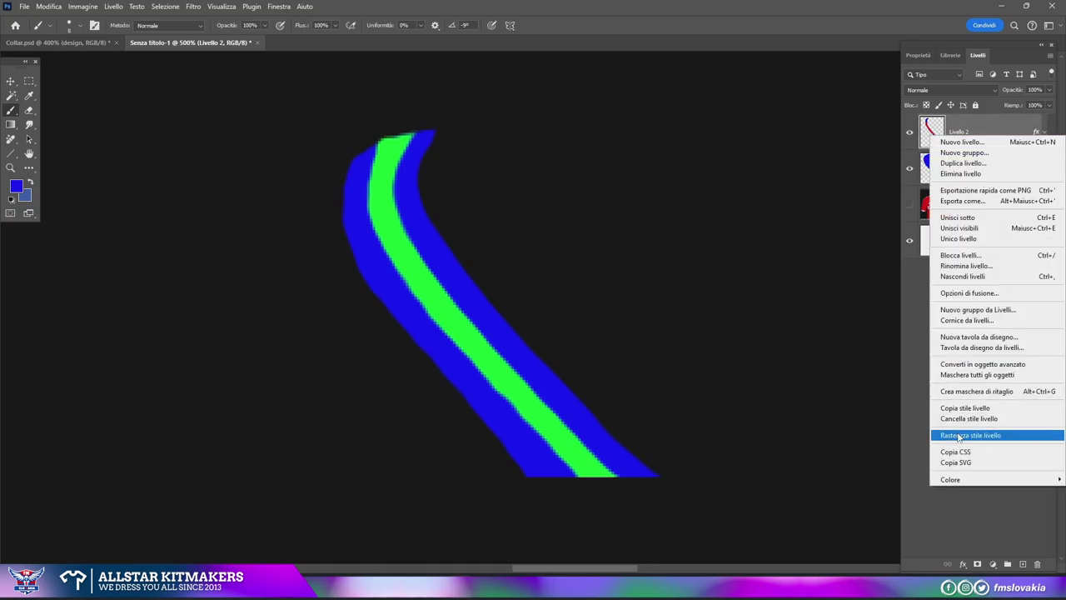
click(967, 426)
shift+click(992, 166)
right_click(992, 140)
click(962, 165)
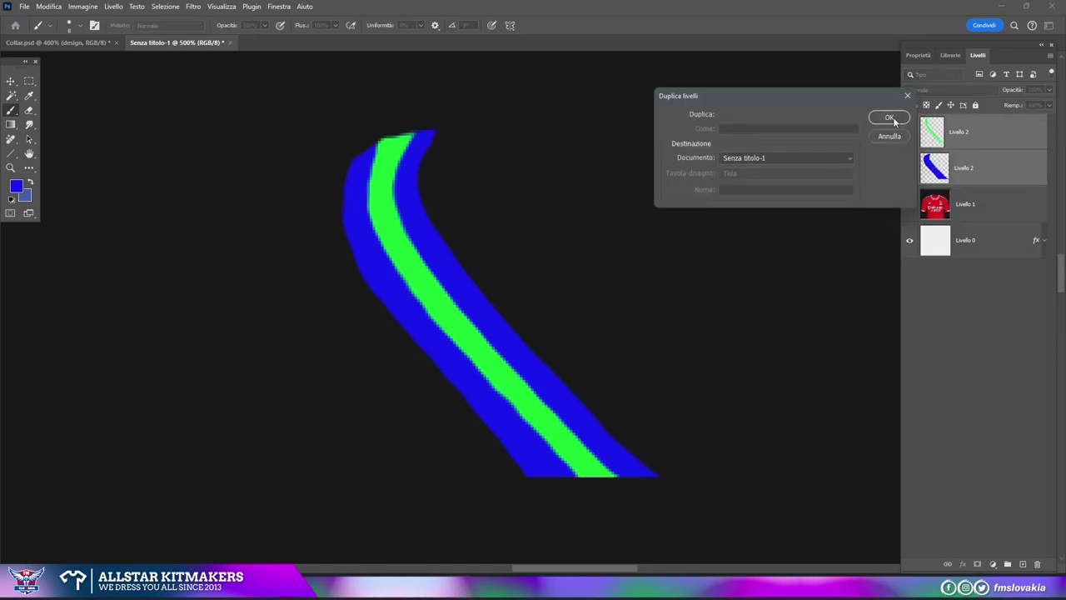
click(886, 116)
- Flip the duplicated collar piece horizontally and move it right to form a V
key(m)
right_click(354, 143)
click(423, 253)
right_click(427, 269)
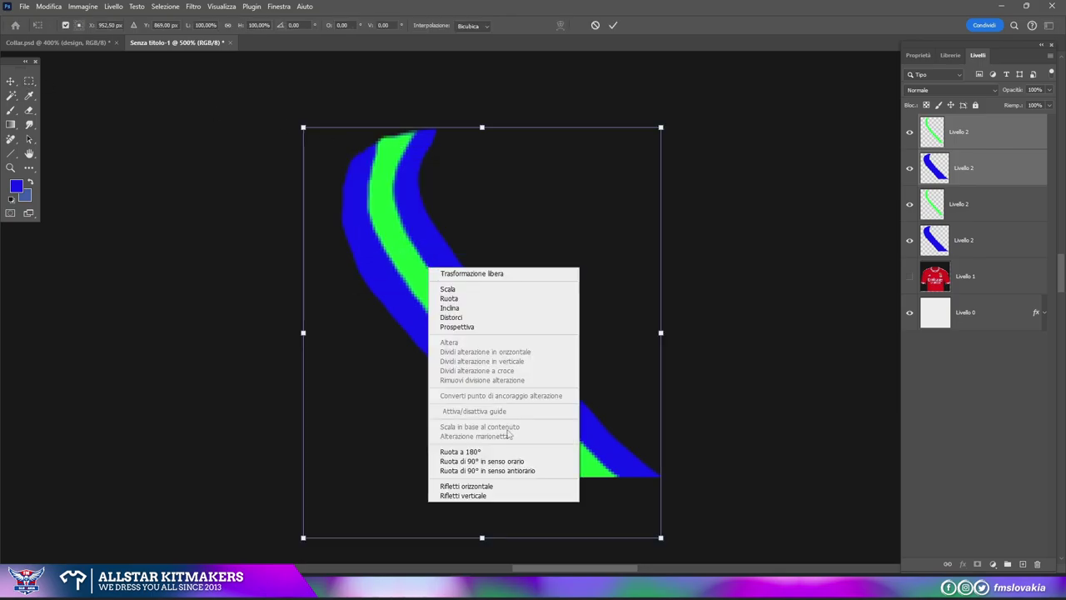
click(466, 485)
drag(486, 443, 835, 405)
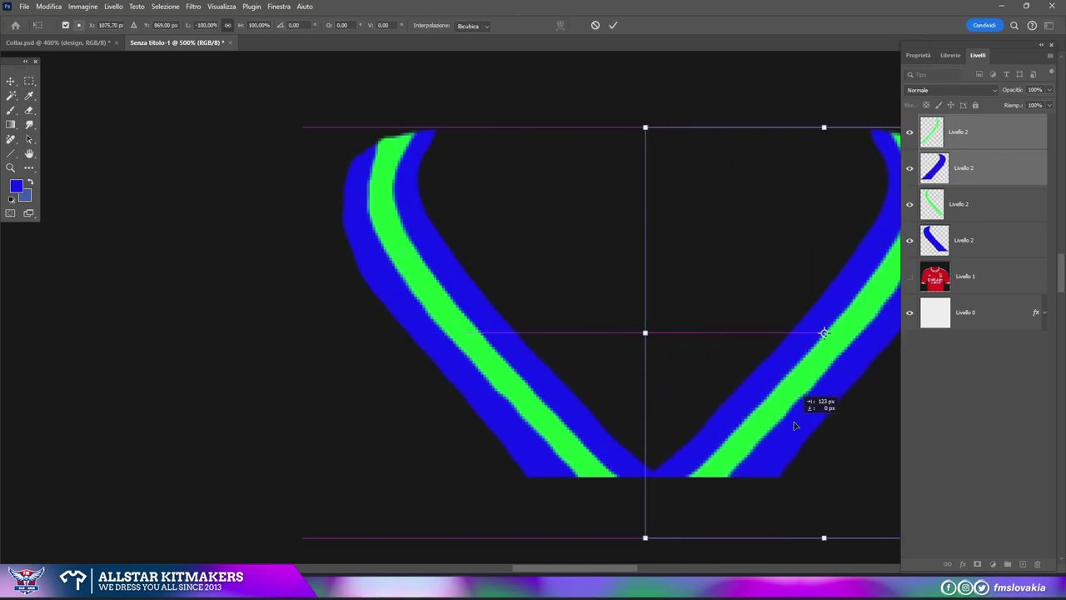
drag(550, 573, 574, 572)
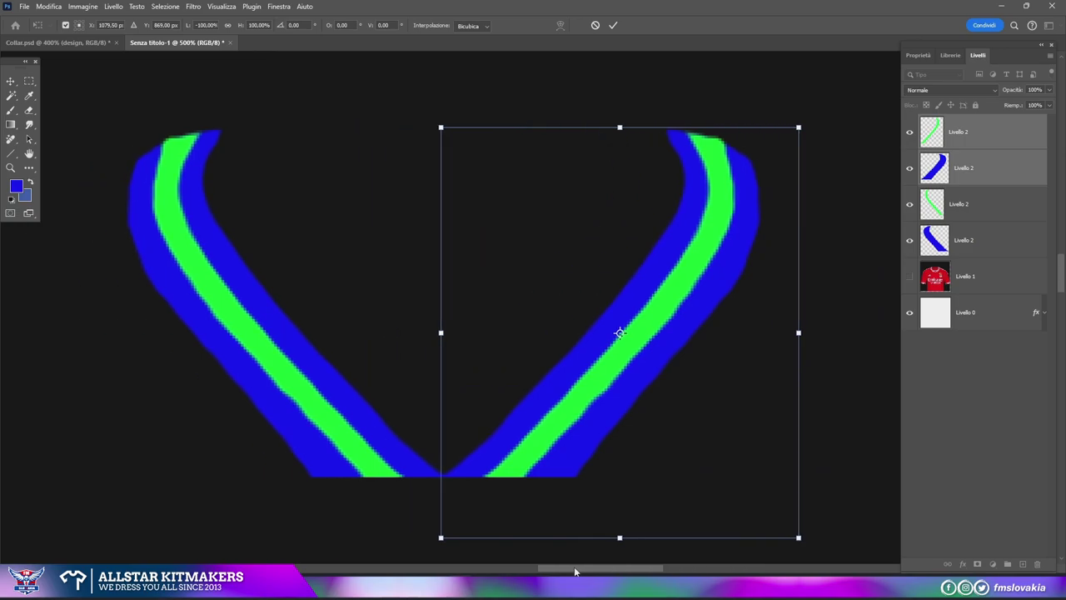
click(29, 81)
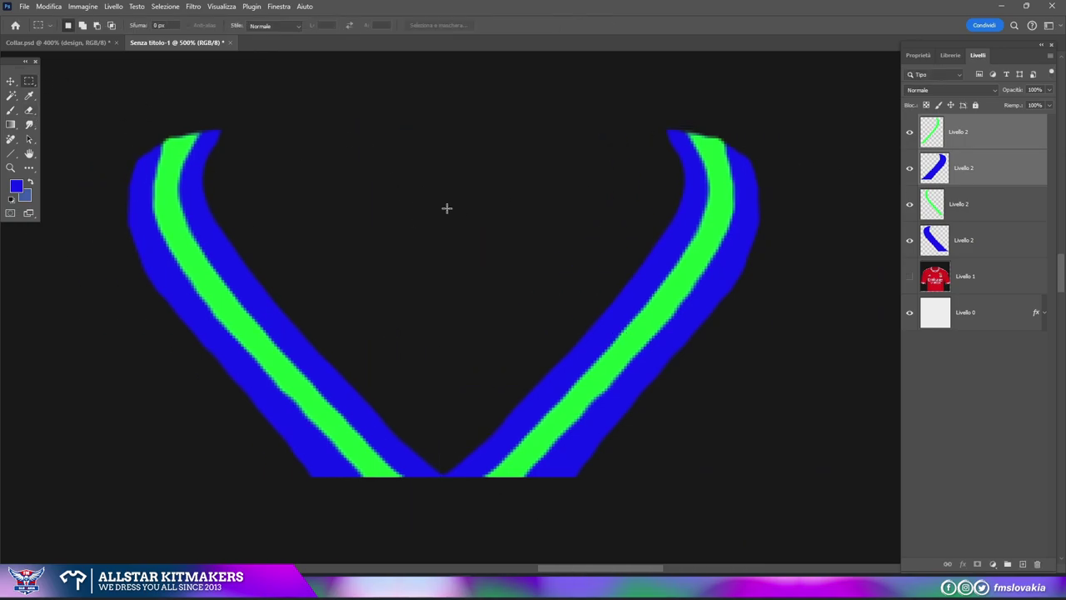
click(10, 81)
key(Right)
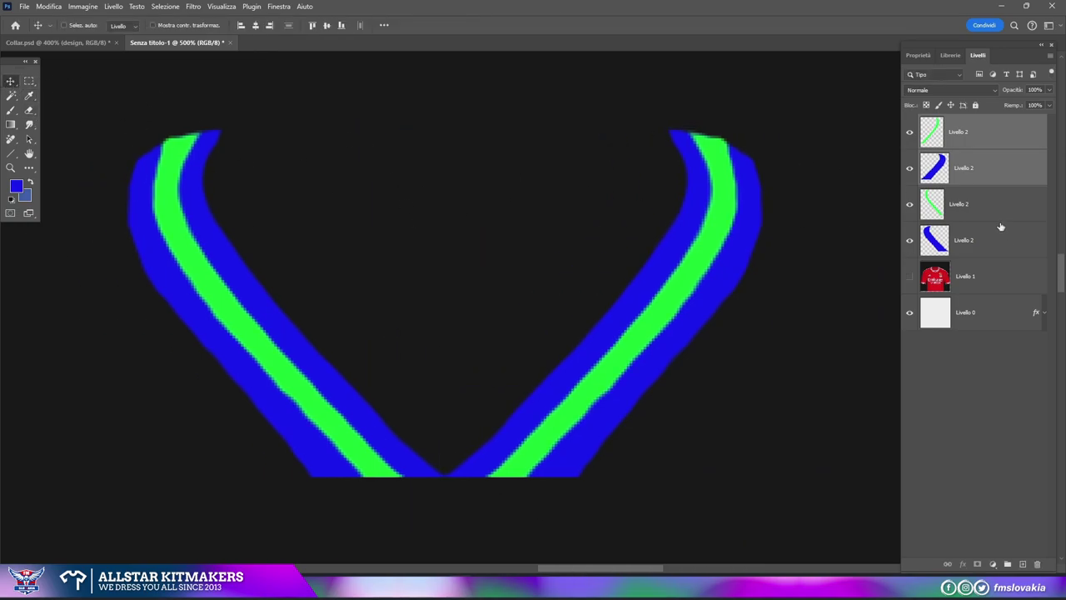
click(991, 167)
- Merge the blue and green collar layers into one and show the red shirt again
drag(991, 173, 989, 208)
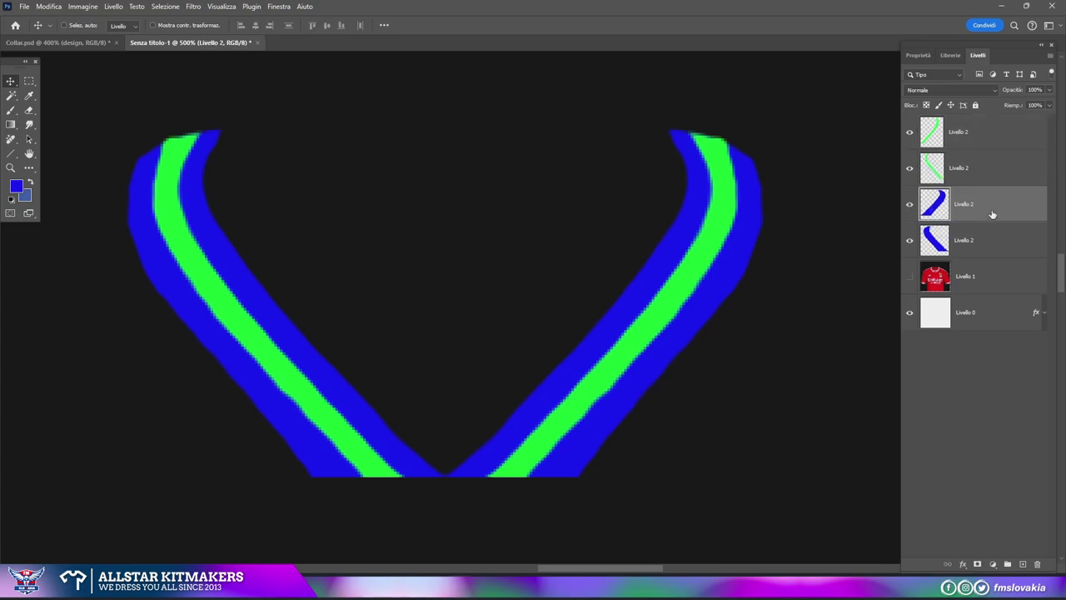
right_click(990, 208)
click(958, 288)
right_click(979, 133)
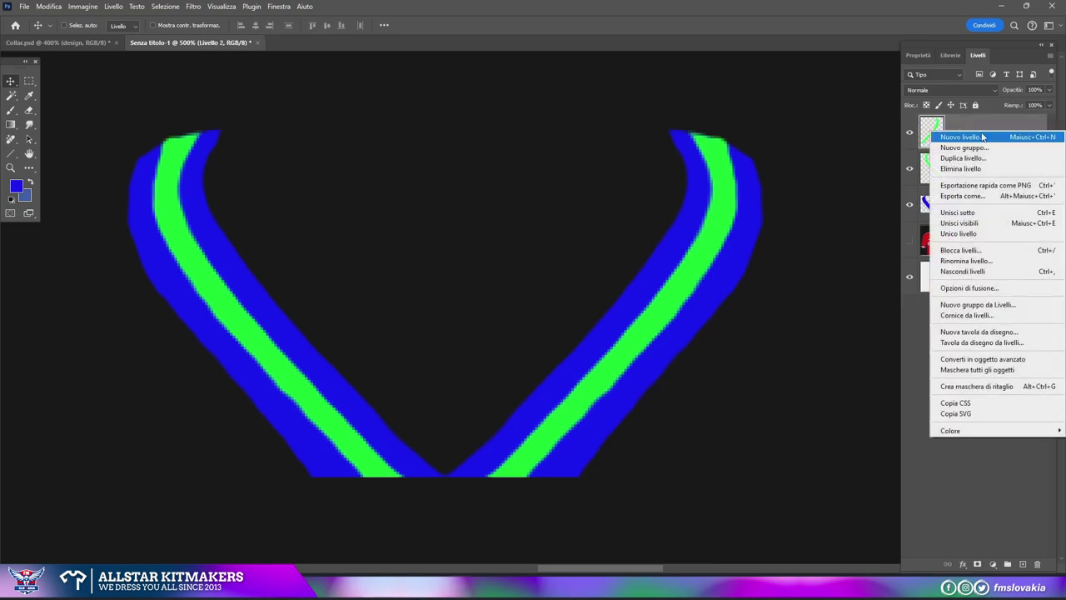
click(958, 212)
click(909, 204)
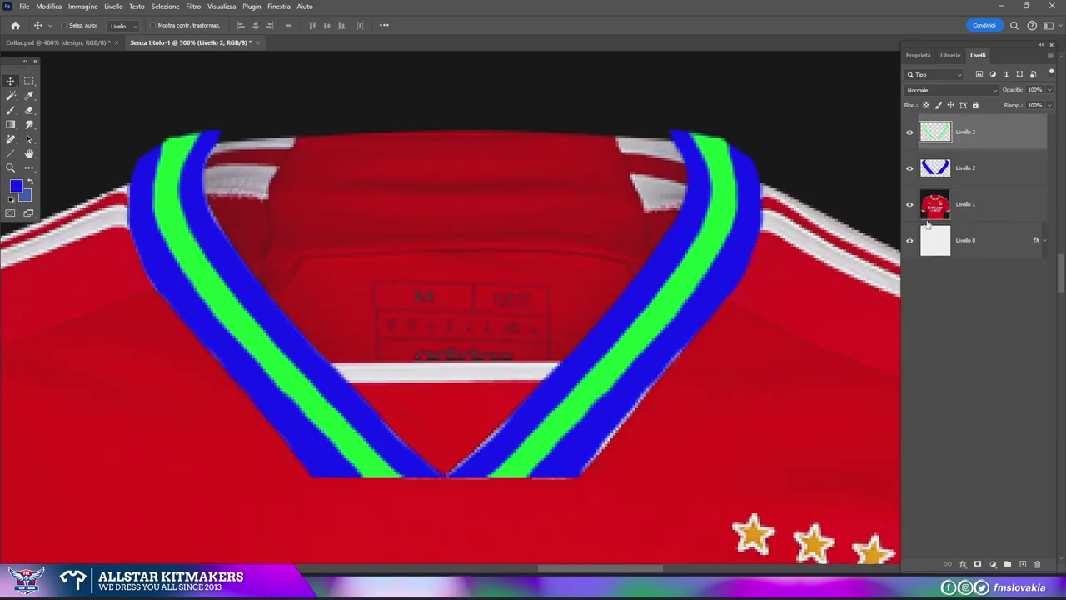
- Paint the selected inner-neck strip blue on a new layer above the shirt
click(29, 83)
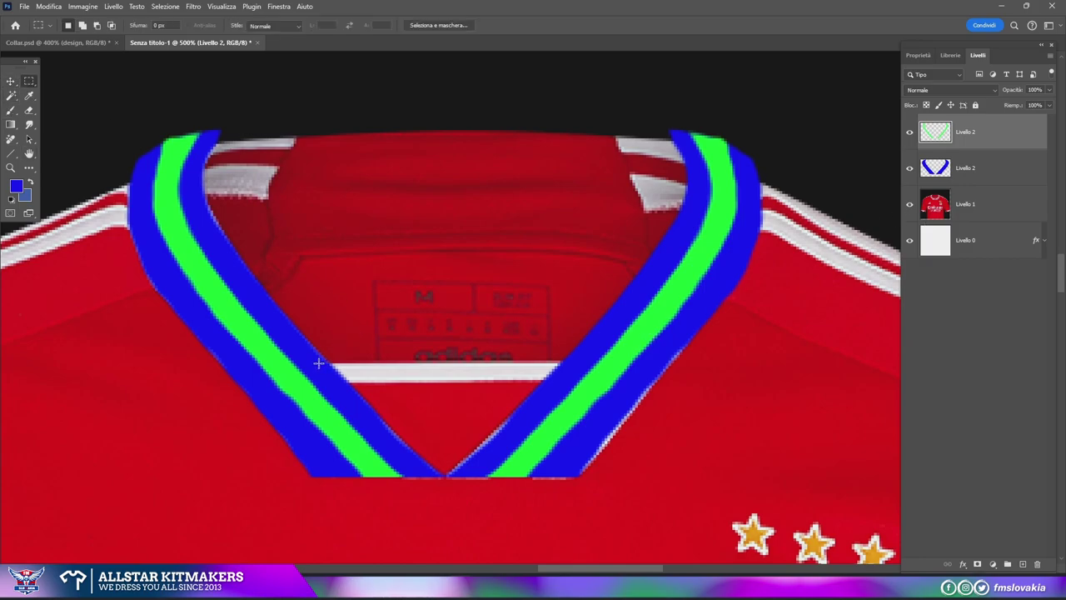
drag(319, 364, 595, 388)
click(999, 204)
click(1037, 563)
key(Escape)
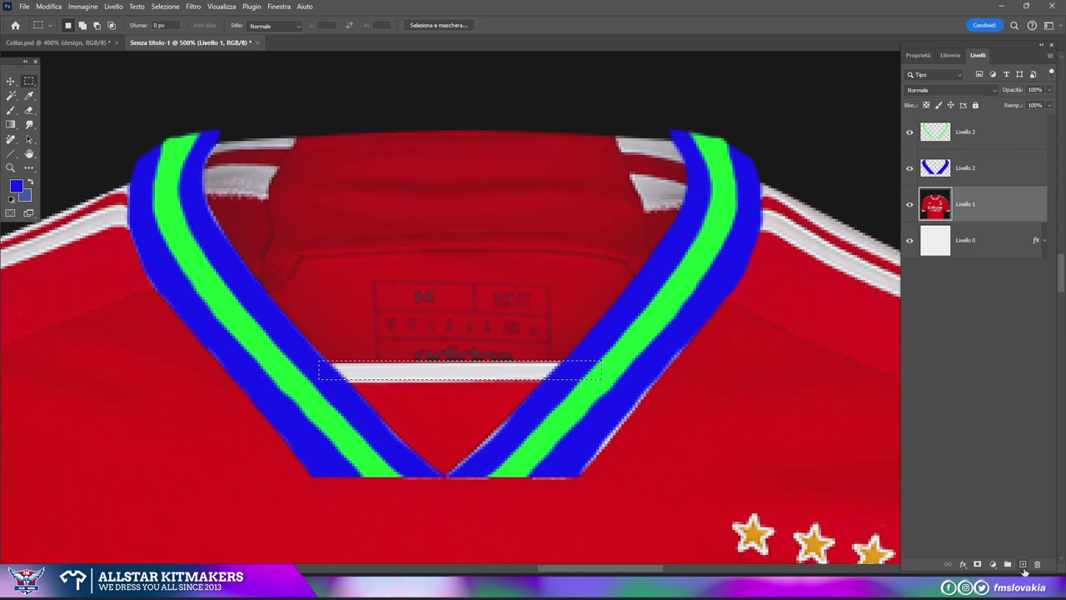
click(1023, 564)
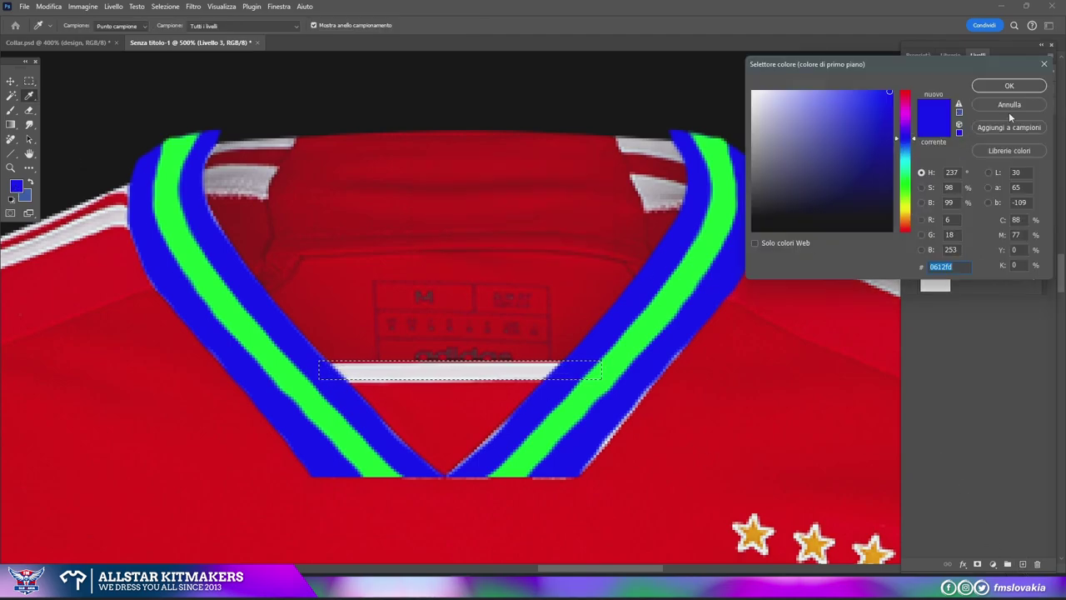
click(1009, 86)
key(b)
mouse_move(323, 367)
mouse_down()
mouse_move(511, 363)
mouse_move(324, 374)
mouse_up()
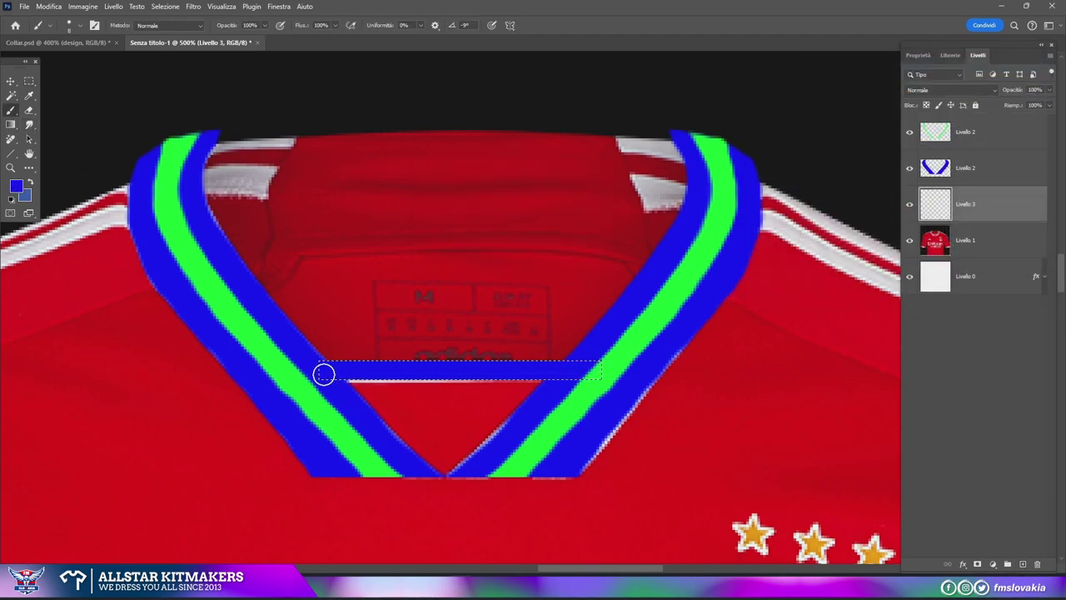
- Paint the triangle below the blue band with the collar's green on another new layer
key(m)
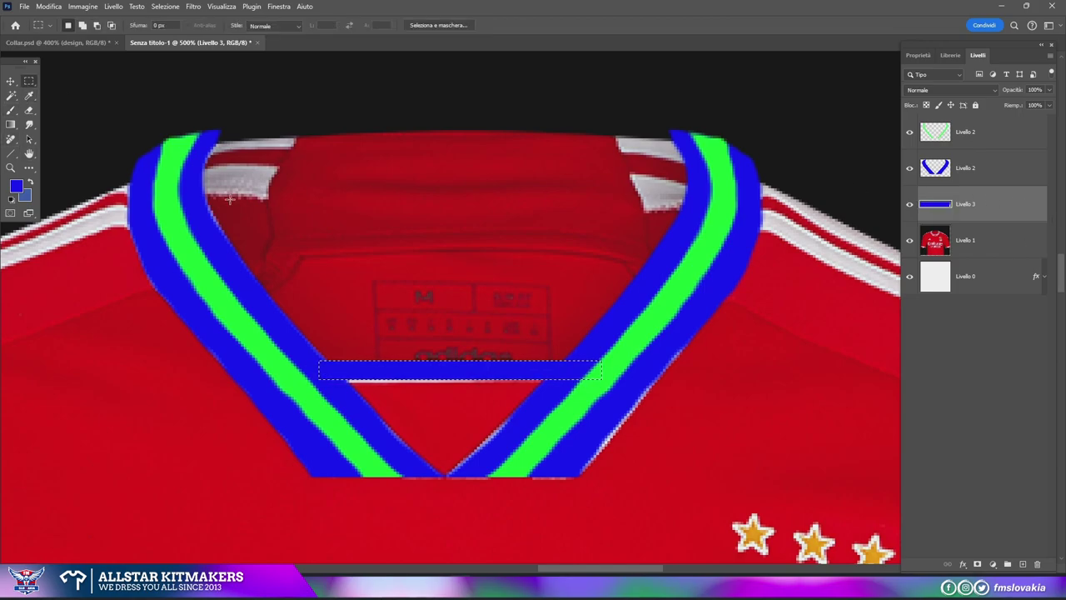
click(991, 249)
click(1023, 564)
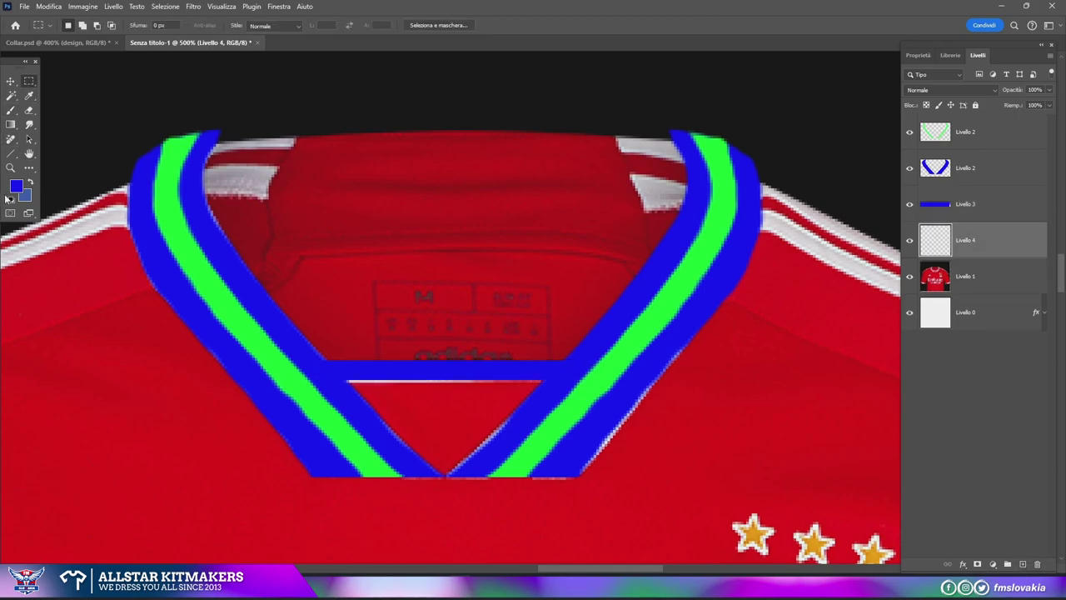
click(29, 95)
click(11, 110)
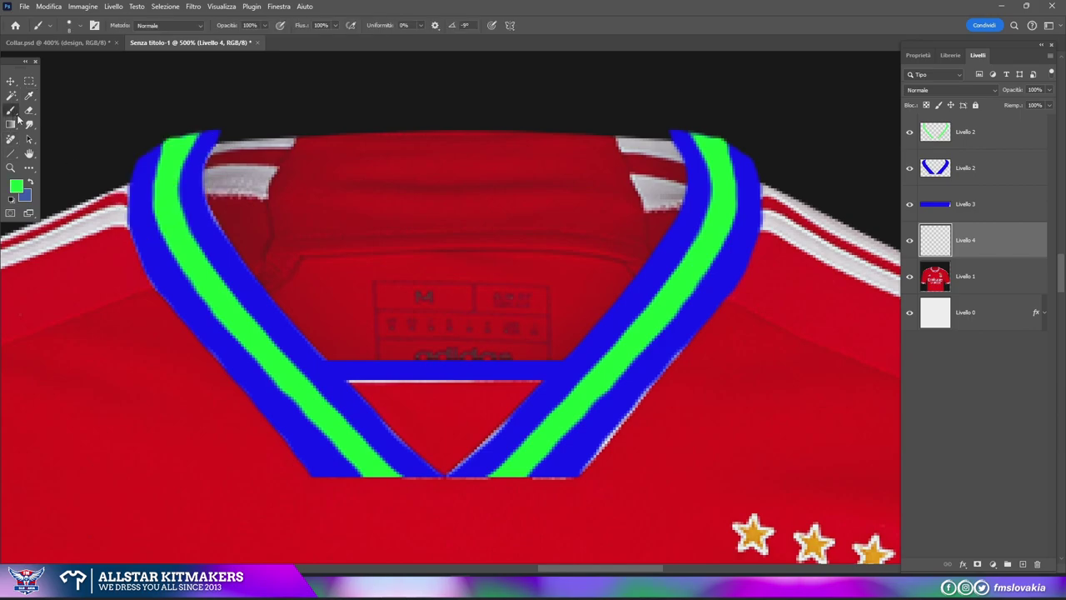
mouse_move(446, 463)
mouse_down()
mouse_move(525, 407)
mouse_move(450, 385)
mouse_move(369, 395)
mouse_move(433, 454)
mouse_up()
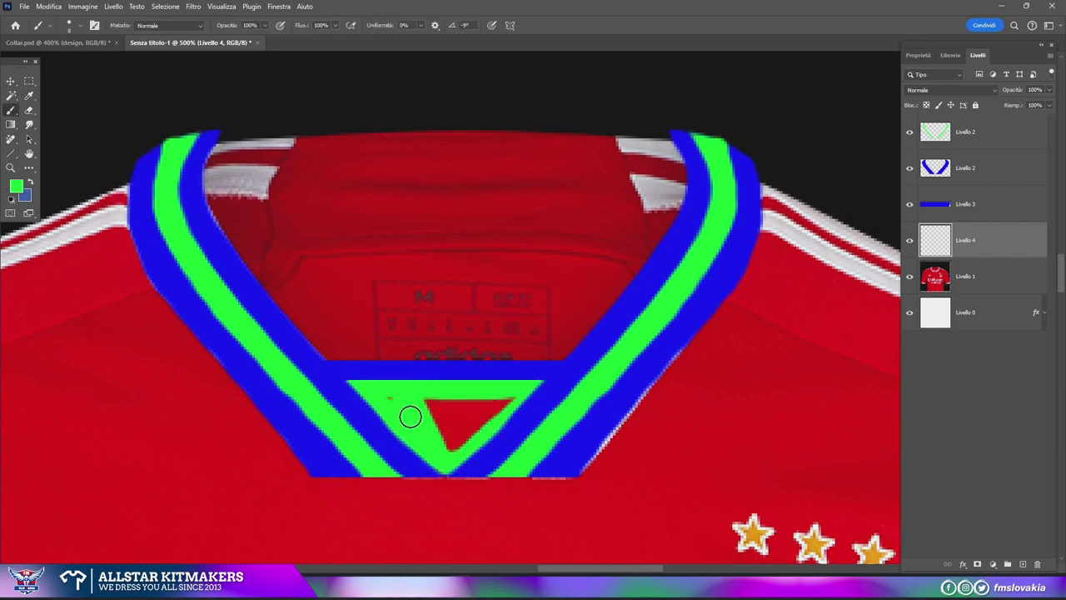
mouse_move(409, 417)
mouse_down()
mouse_move(488, 422)
mouse_move(420, 419)
mouse_up()
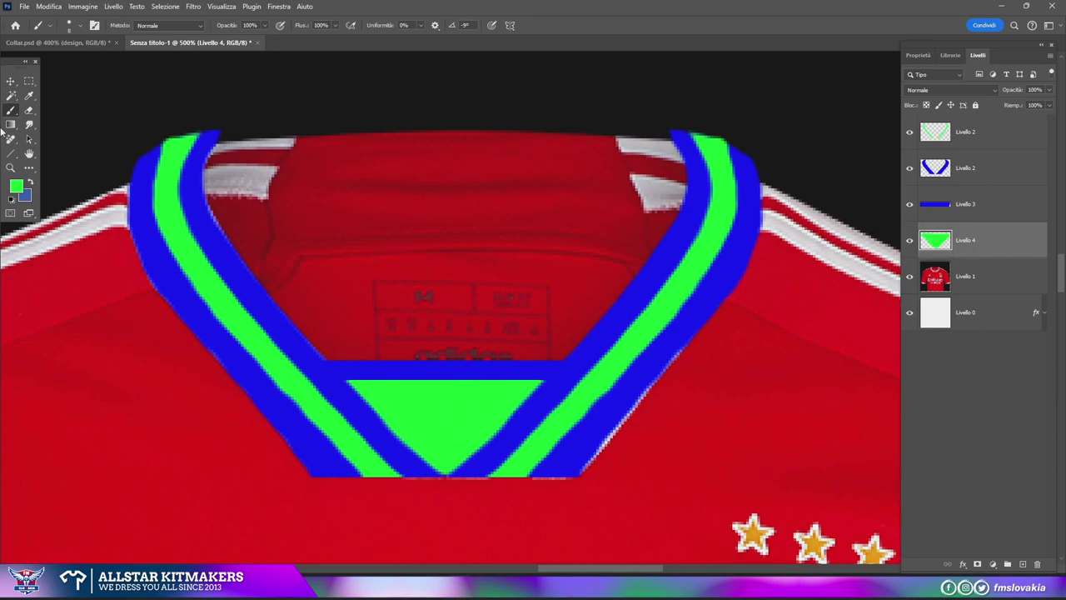
- Copy the red inner back-neck area of Livello 1 onto its own new layer
click(994, 283)
key(m)
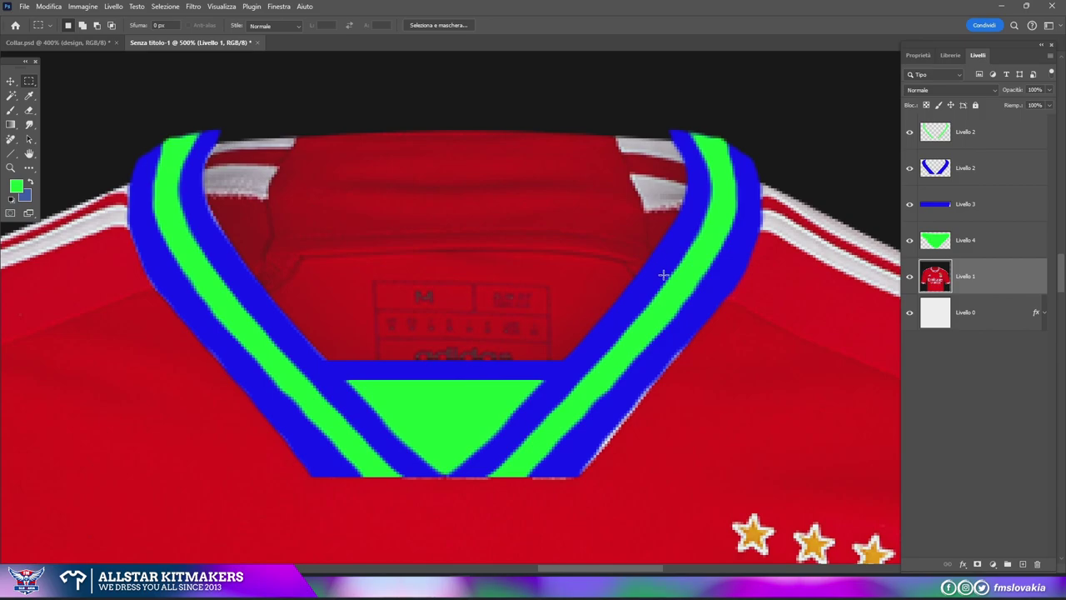
drag(663, 275, 448, 103)
right_click(503, 164)
click(560, 239)
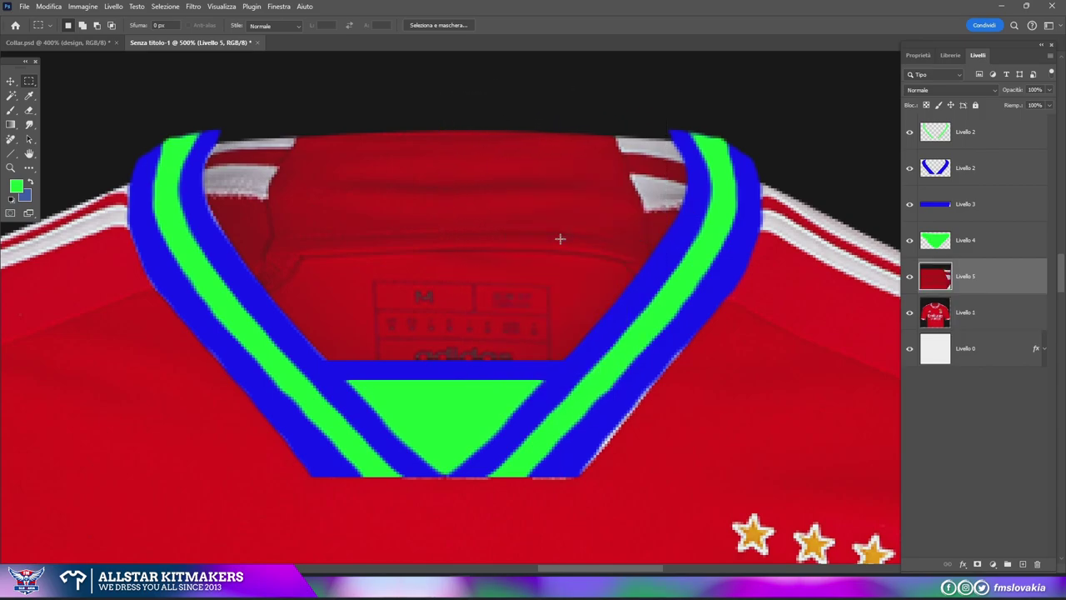
- Hide the shirt layer and erase the patch's white stripes and lower right edge
click(910, 313)
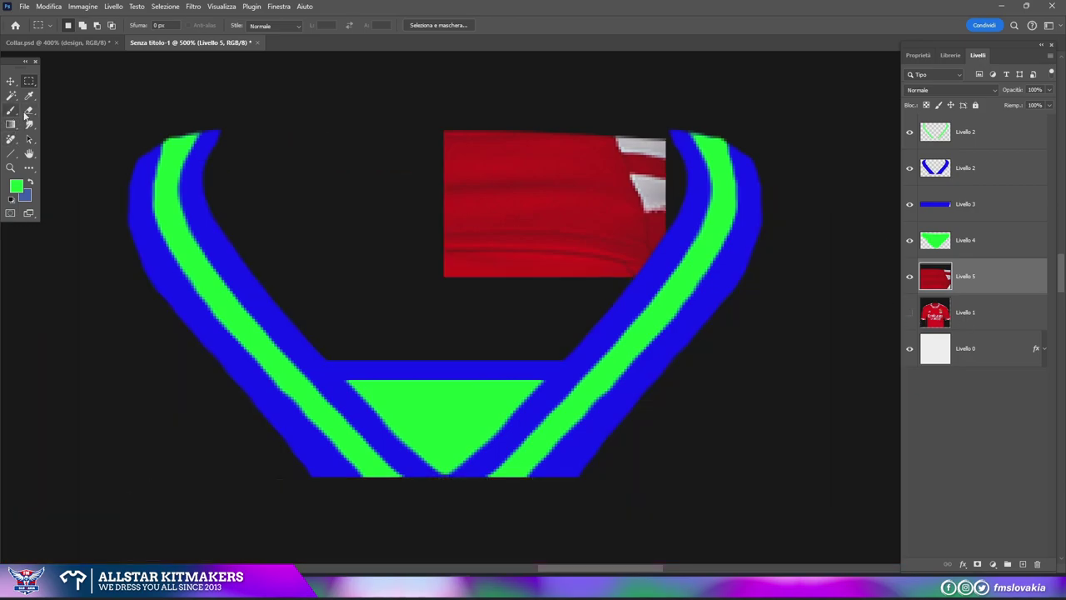
click(28, 111)
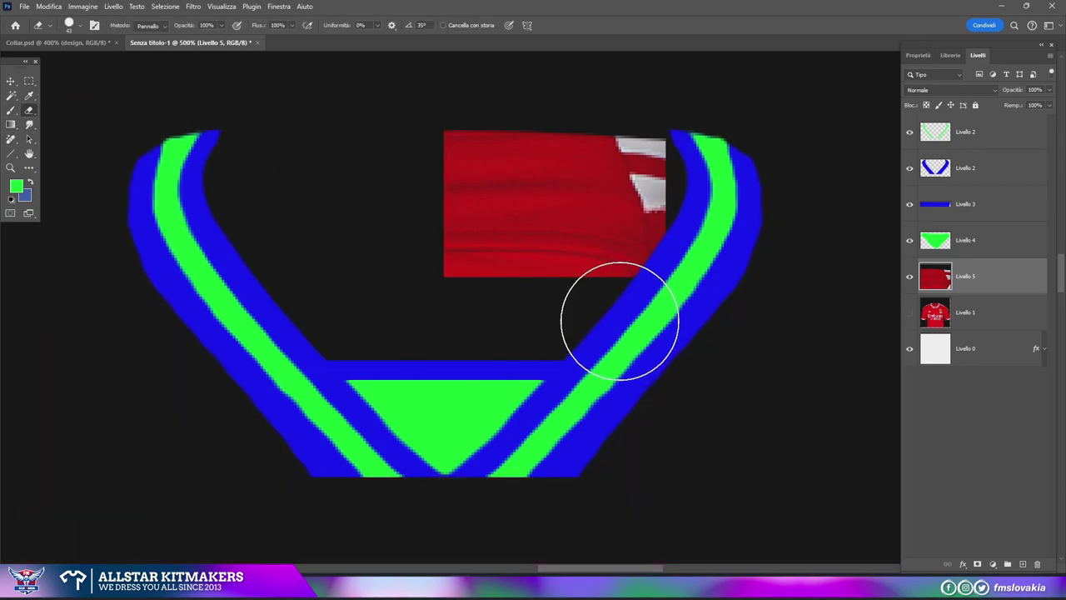
mouse_move(621, 321)
mouse_down()
mouse_move(516, 310)
mouse_move(533, 313)
mouse_up()
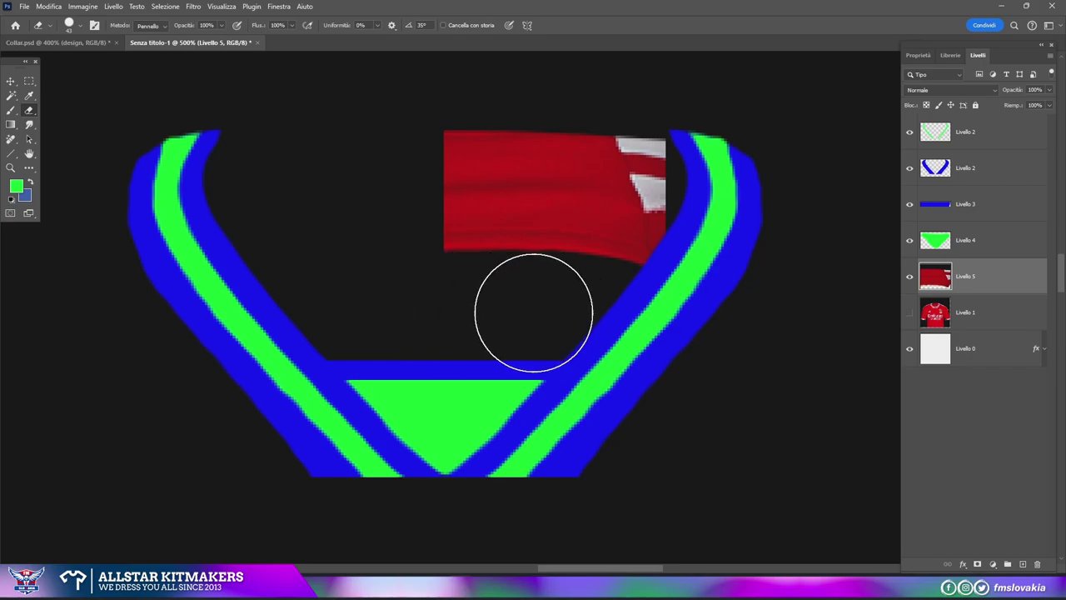
mouse_move(766, 167)
mouse_down()
mouse_move(675, 138)
mouse_move(712, 225)
mouse_up()
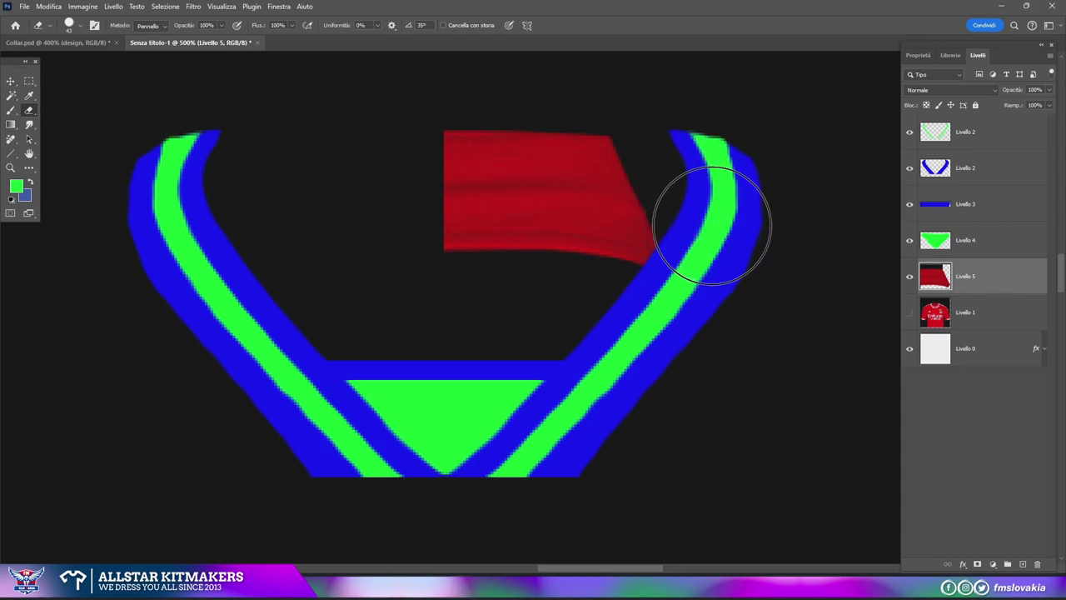
- Duplicate the red back-neck patch layer Livello 5
right_click(1011, 271)
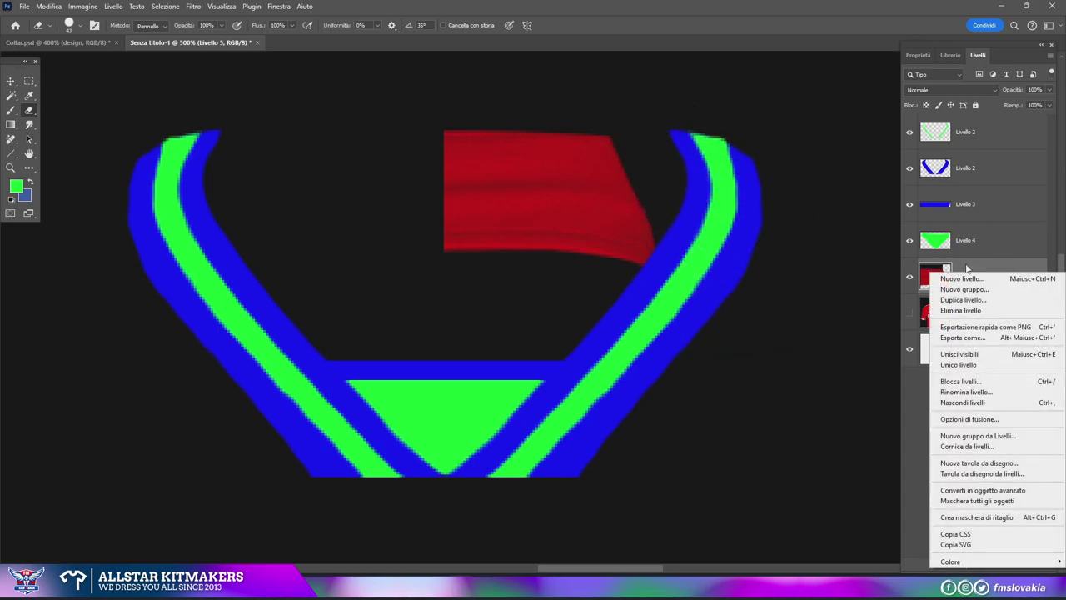
click(986, 271)
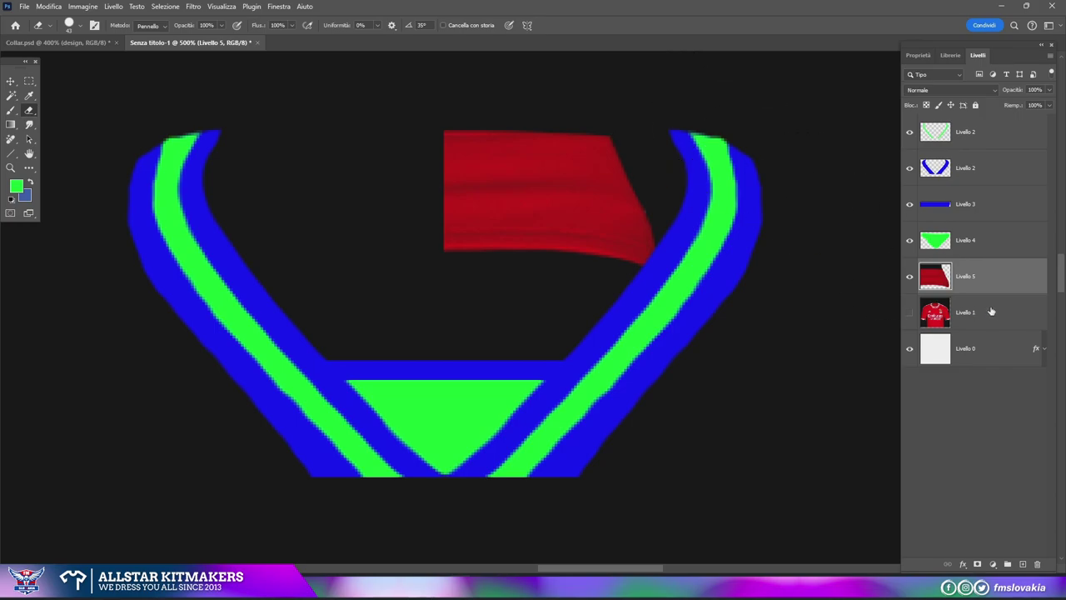
right_click(997, 279)
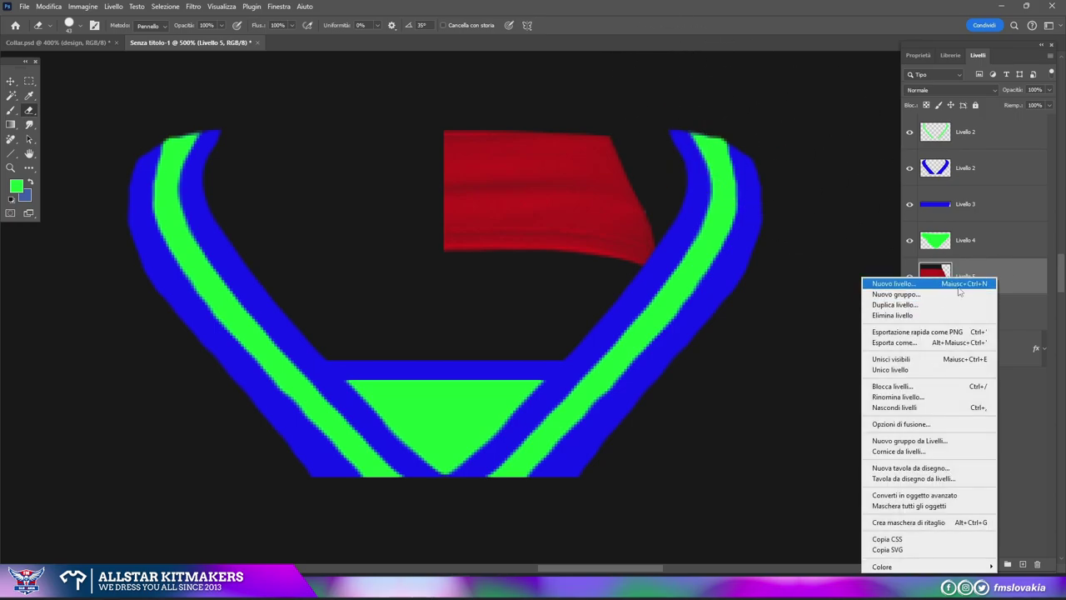
click(984, 270)
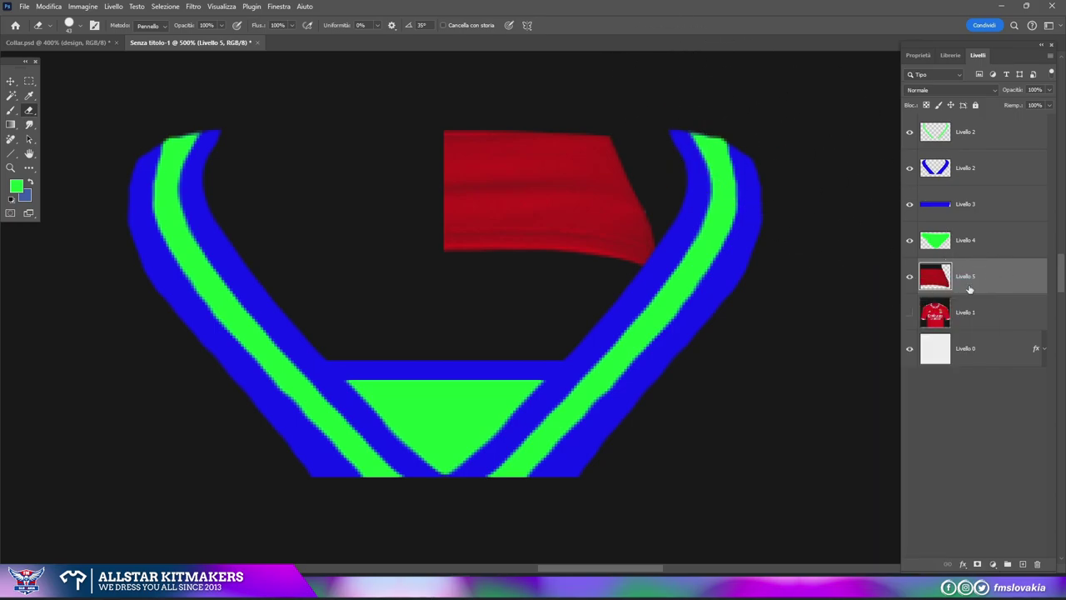
right_click(1002, 282)
click(893, 305)
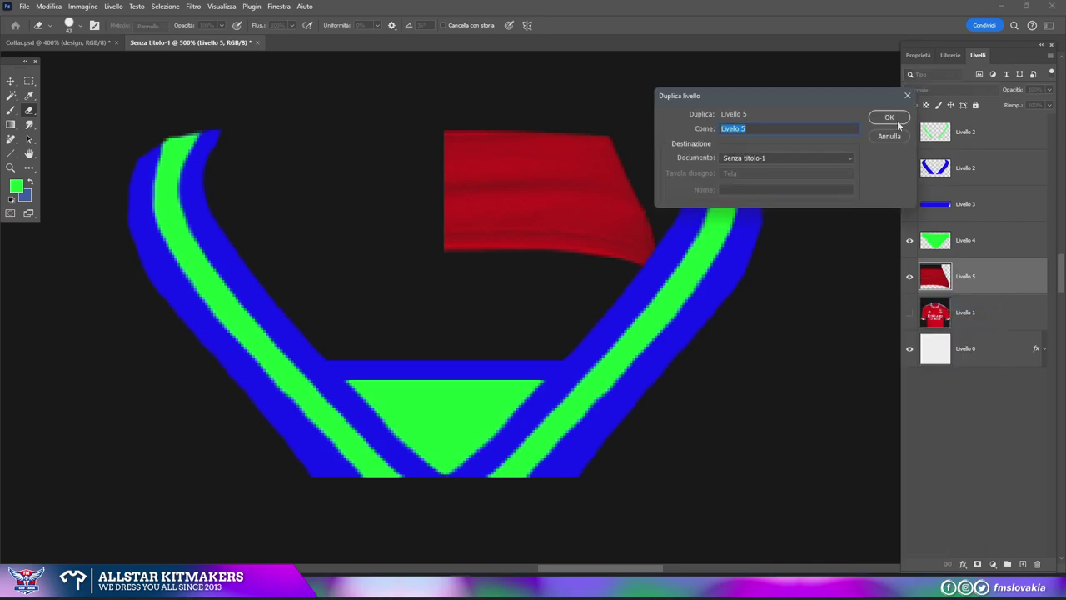
click(893, 115)
- Flip the duplicate horizontally and slide it to the left side of the neck
click(29, 81)
right_click(524, 226)
click(610, 317)
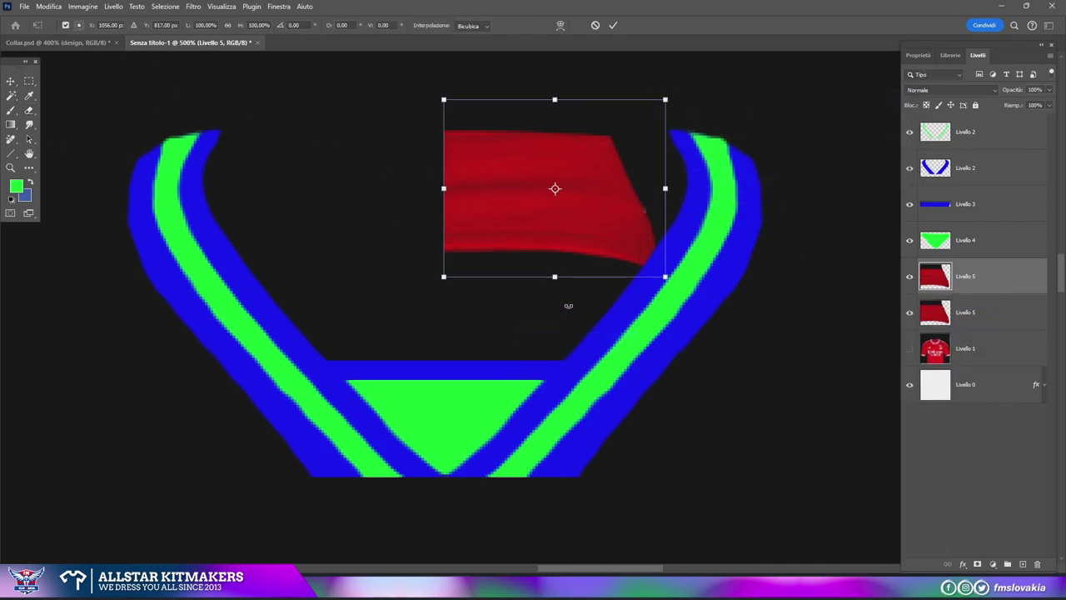
right_click(589, 250)
click(633, 472)
drag(614, 246, 392, 246)
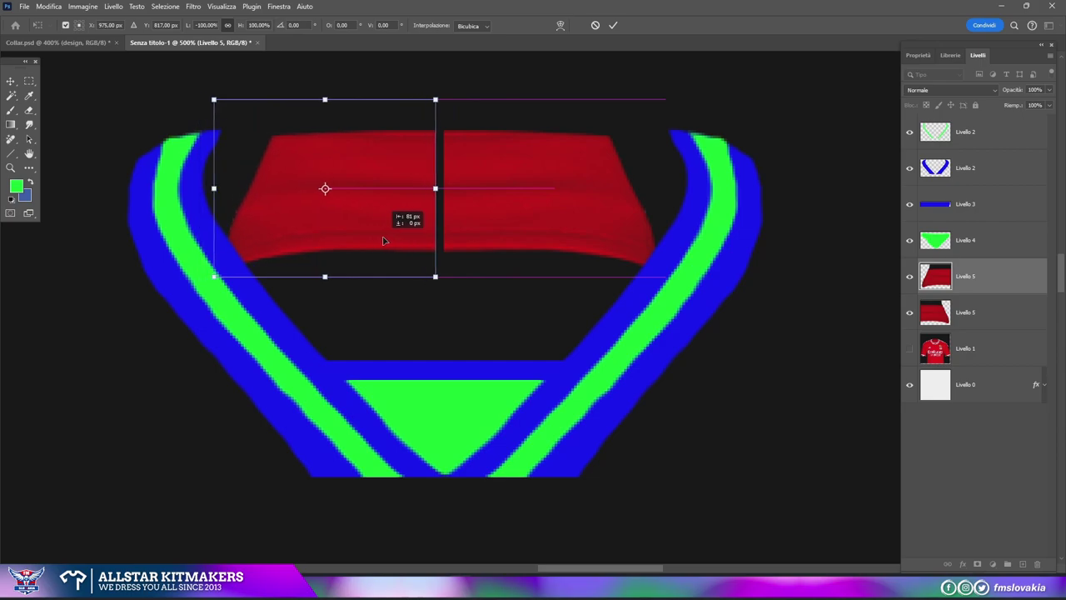
- Commit the mirrored half, merge it down into one red band, and duplicate the band
click(33, 80)
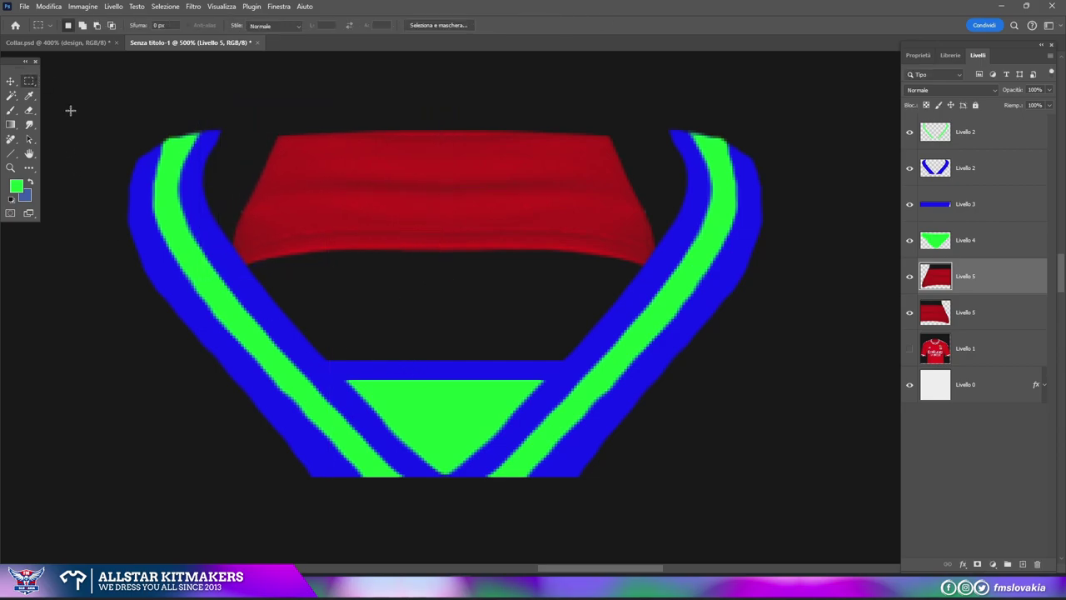
right_click(999, 280)
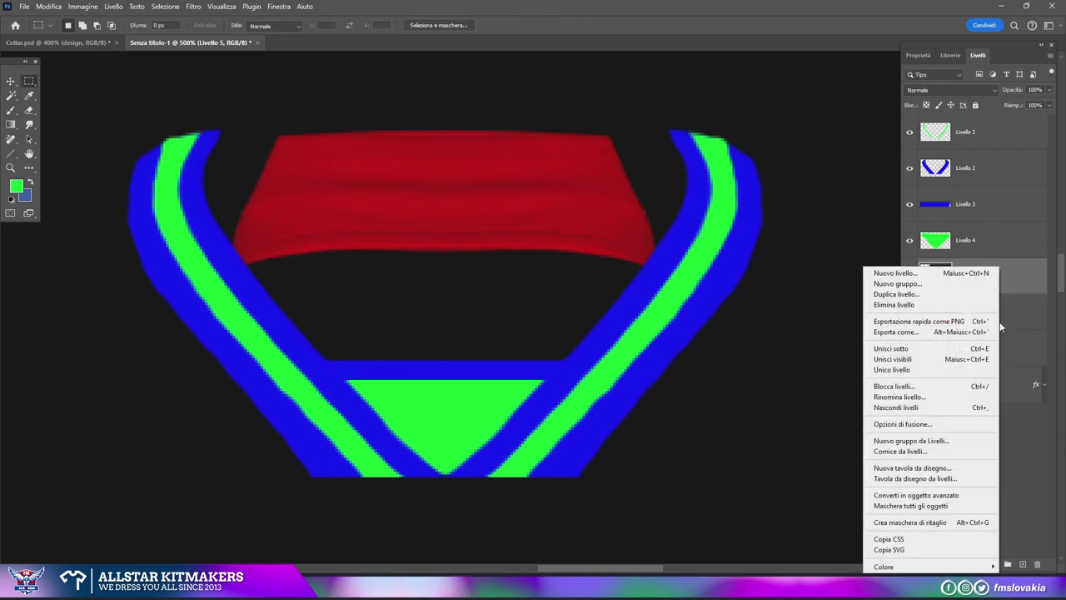
click(891, 369)
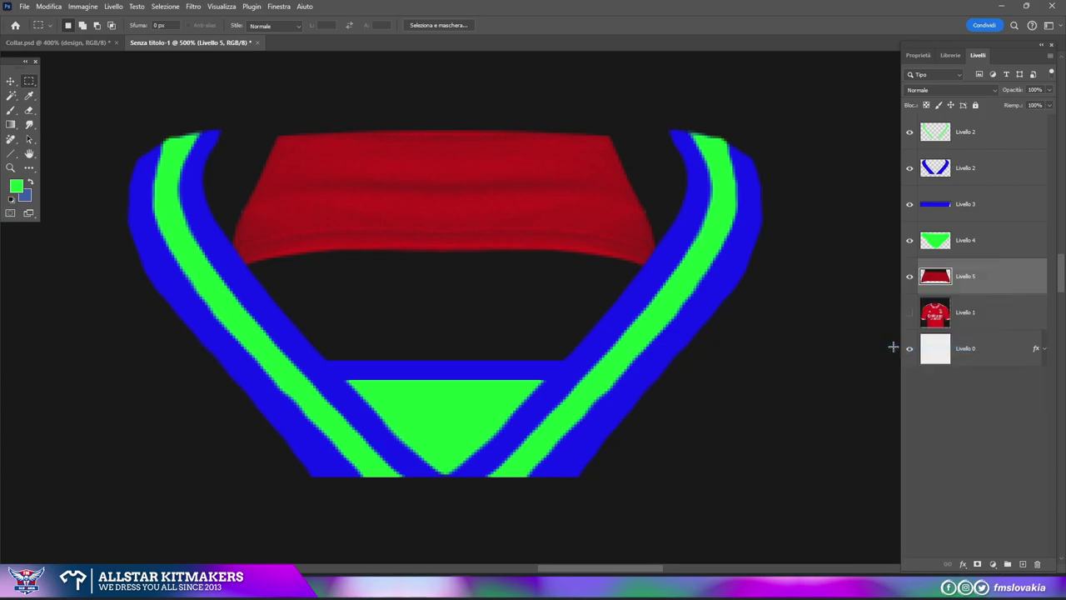
right_click(985, 282)
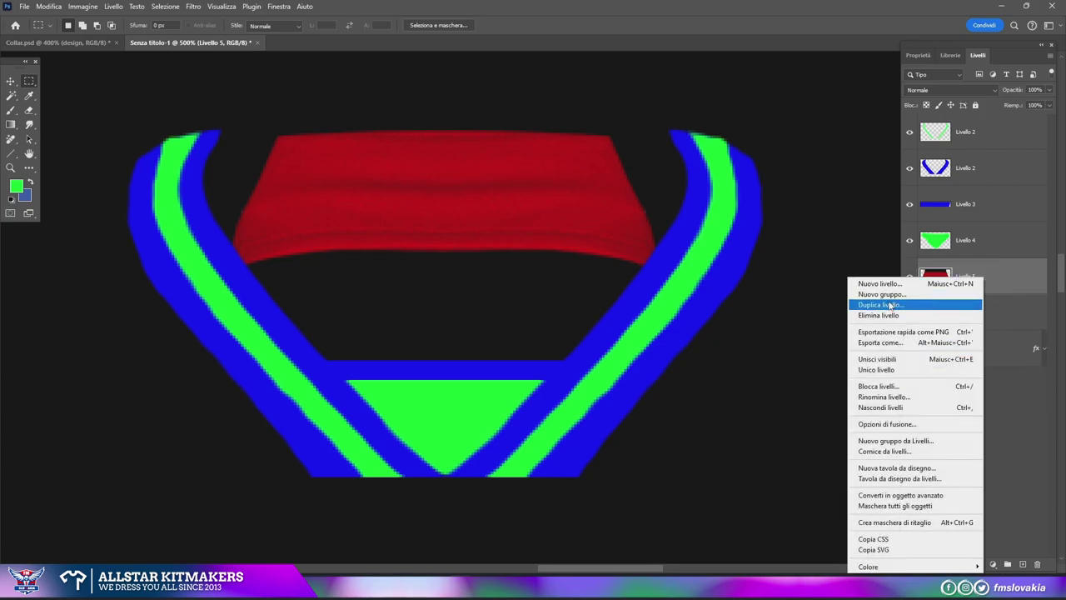
click(891, 306)
click(886, 118)
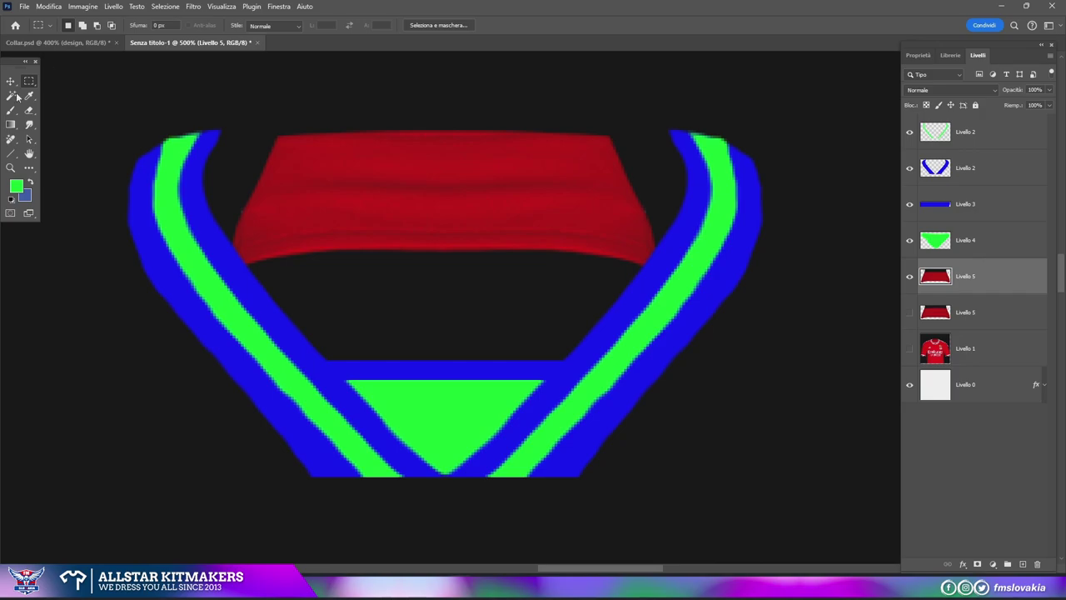
- Hide the upper copy, erase the lower band's bottom left and right edges, then show it again
click(29, 109)
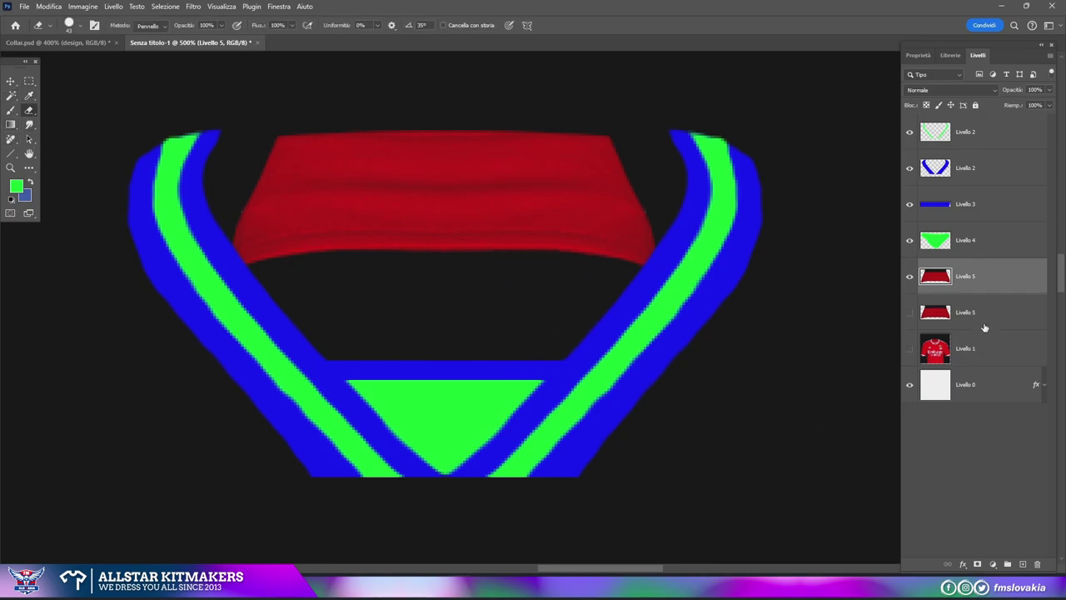
key(ctrl+z)
mouse_move(619, 297)
mouse_down()
mouse_move(606, 309)
mouse_move(488, 291)
mouse_up()
mouse_move(300, 299)
mouse_down()
mouse_move(269, 298)
mouse_move(297, 285)
mouse_move(457, 295)
mouse_move(313, 297)
mouse_up()
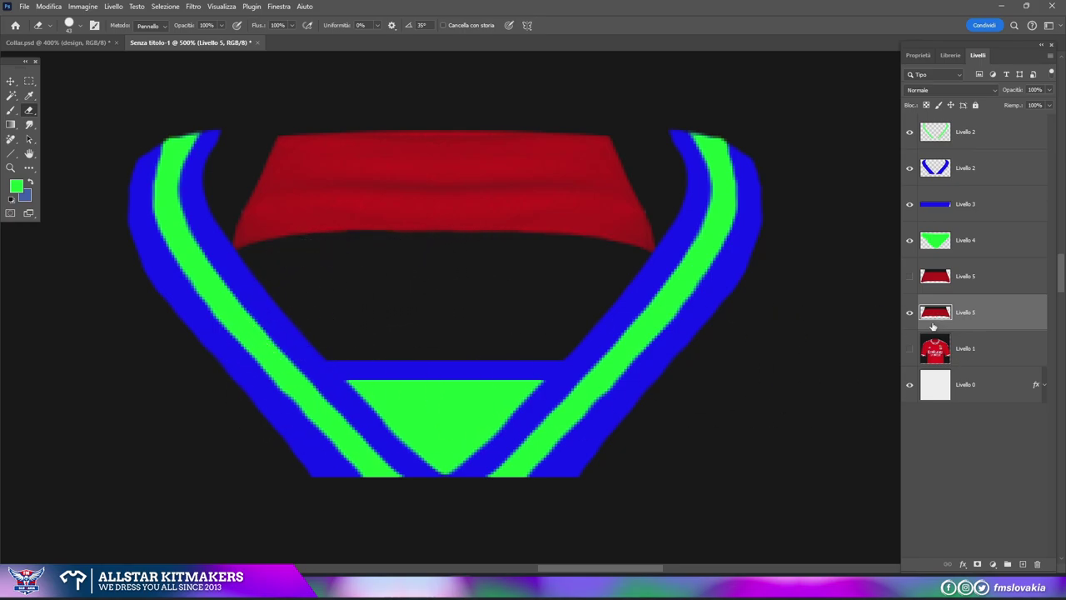
key(alt+bracketright)
- Add a blue outline effect to the lower Livello 5 band's layer style
key(ctrl+comma)
key(alt+bracketleft)
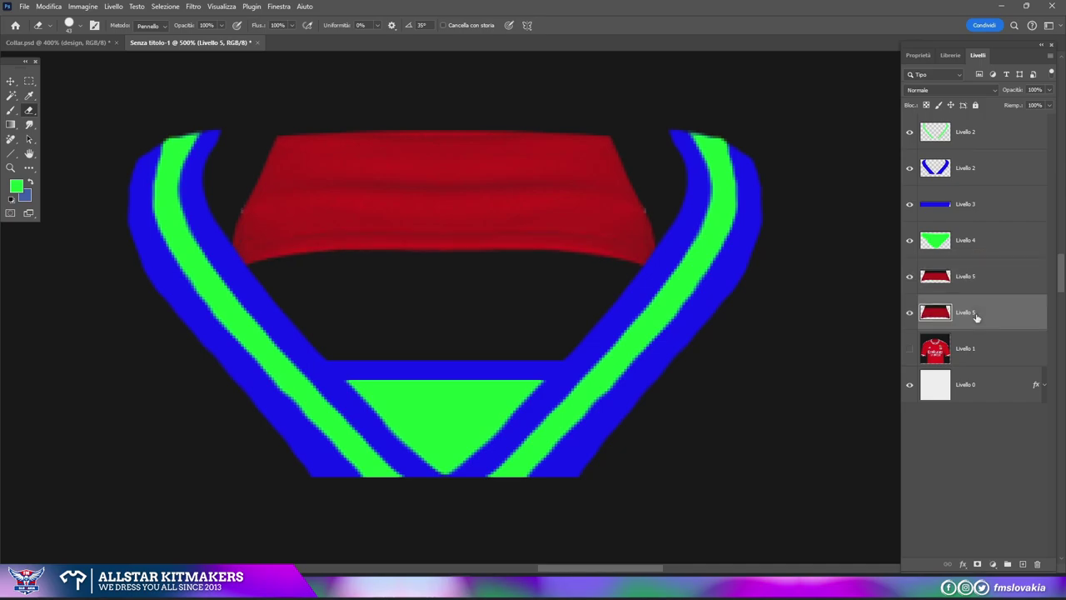
double_click(1011, 311)
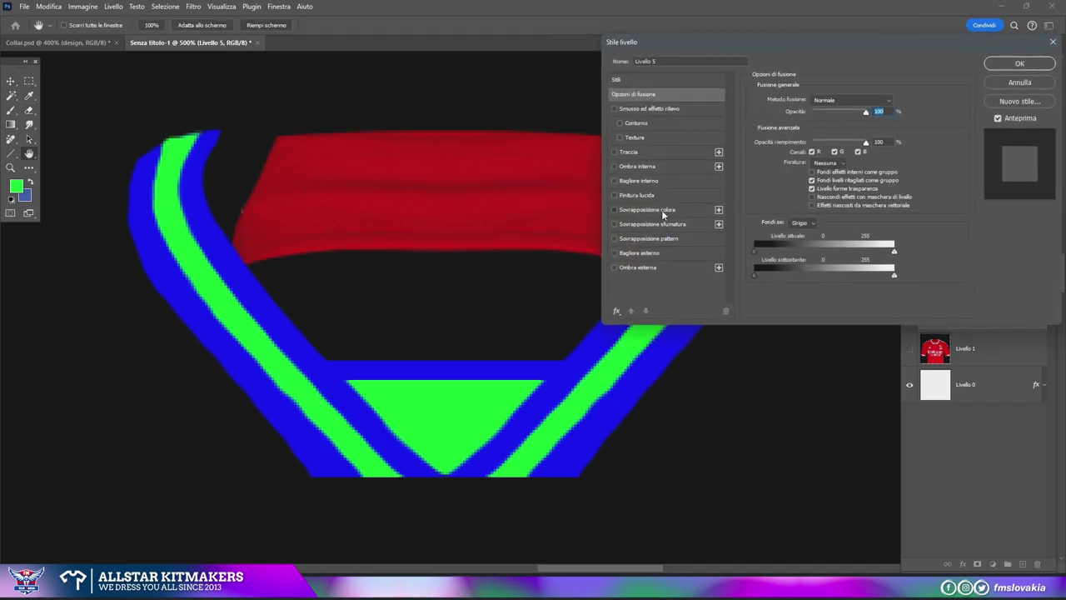
click(633, 210)
click(1015, 63)
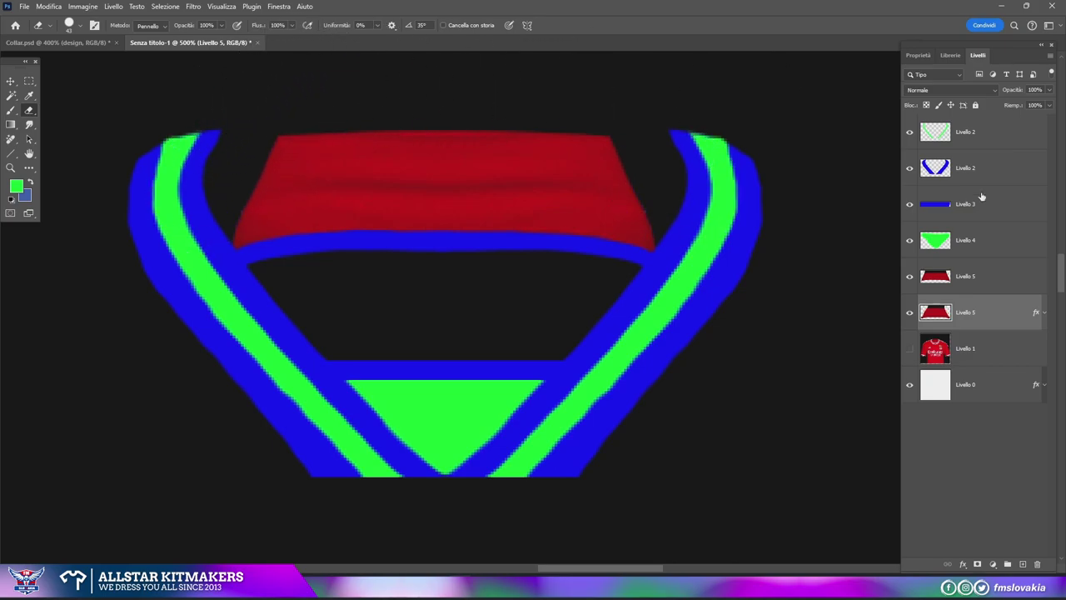
- Give the upper back-collar Livello 5 a green Color Overlay
double_click(998, 276)
click(647, 209)
click(895, 100)
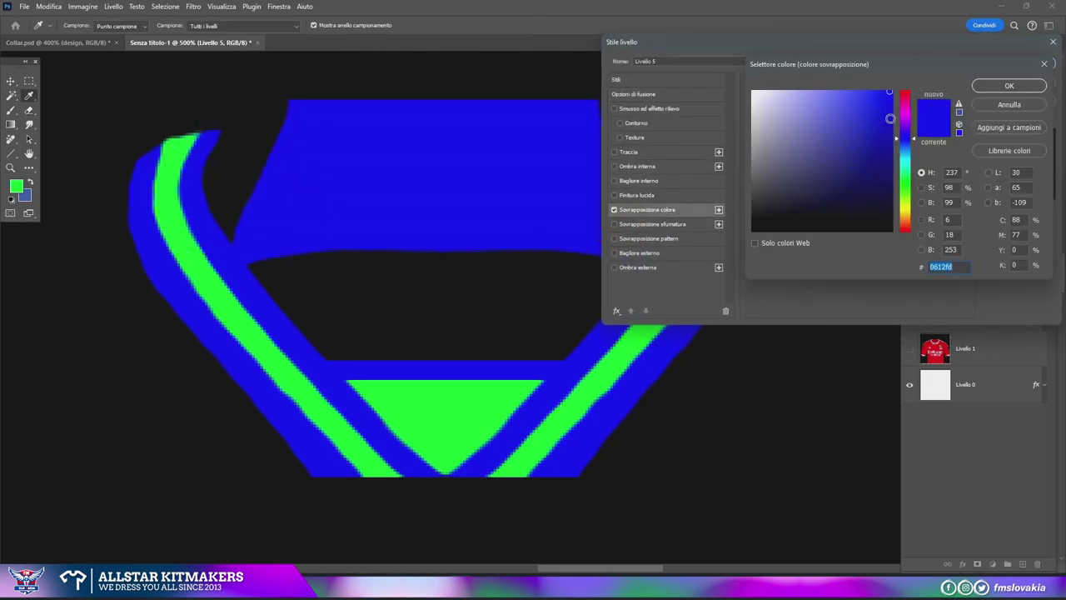
click(907, 194)
click(1008, 86)
click(1008, 64)
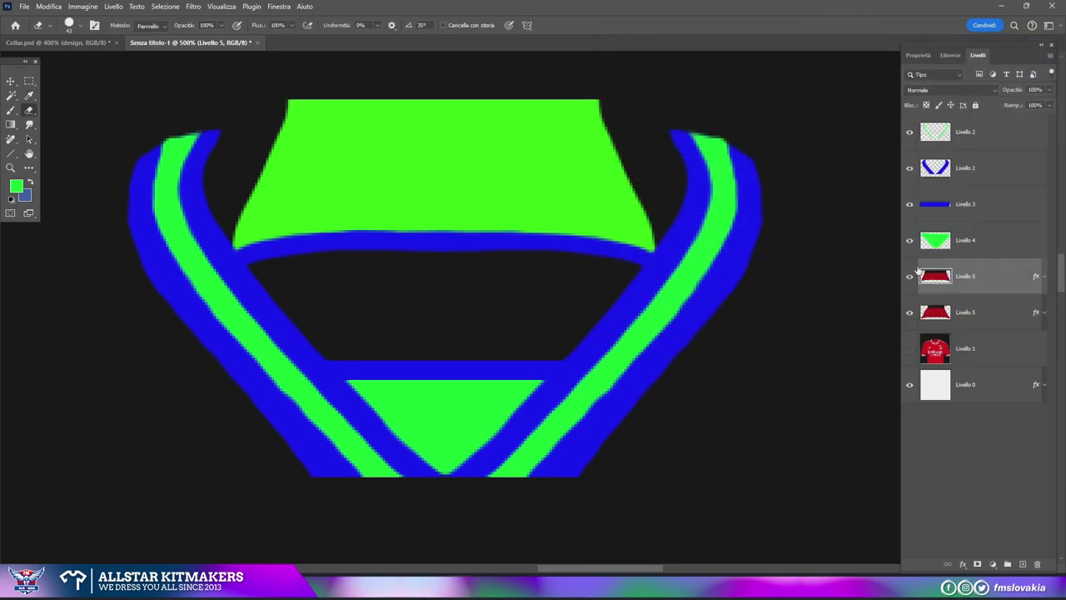
- Rasterize the lower Livello 5's layer style and select the layers up to Livello 2
right_click(999, 283)
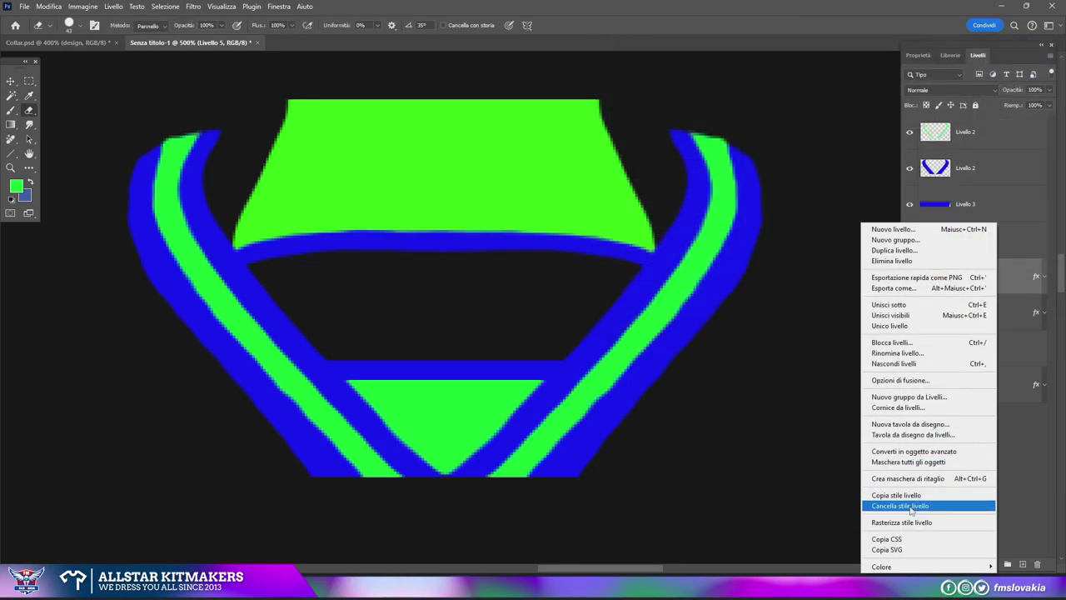
right_click(991, 312)
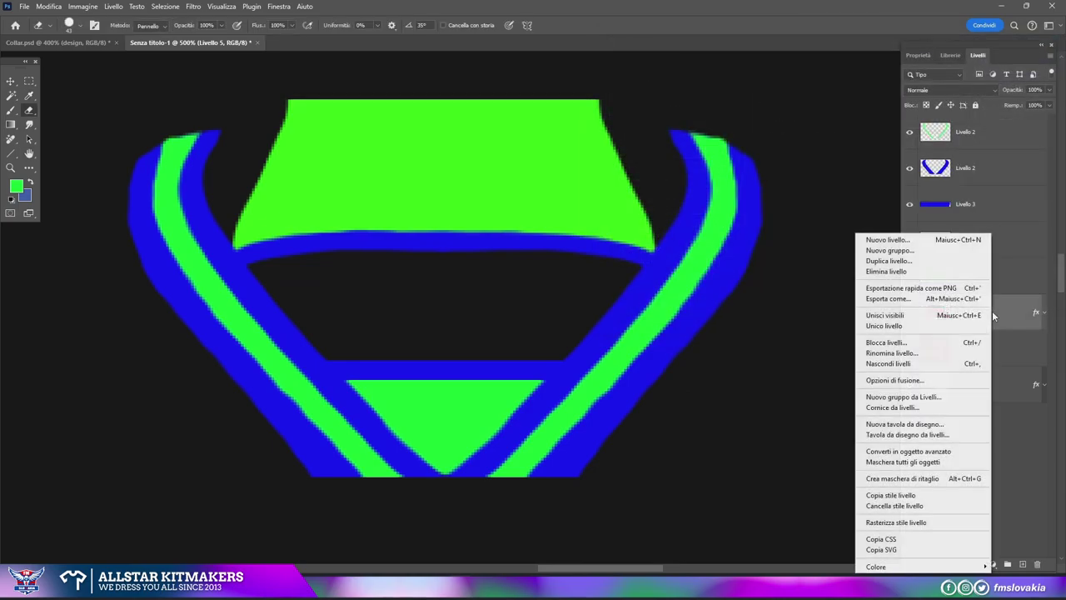
click(898, 523)
drag(992, 308, 994, 138)
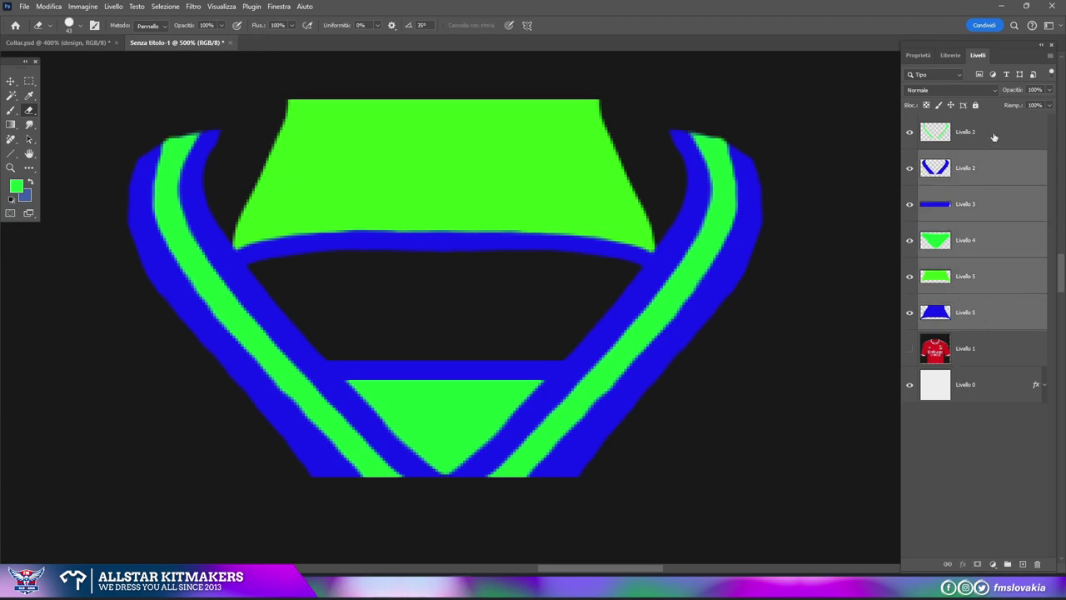
- Duplicate the selected collar layers into Collar.psd and move them into the Collar bis group
right_click(992, 135)
click(966, 162)
click(787, 156)
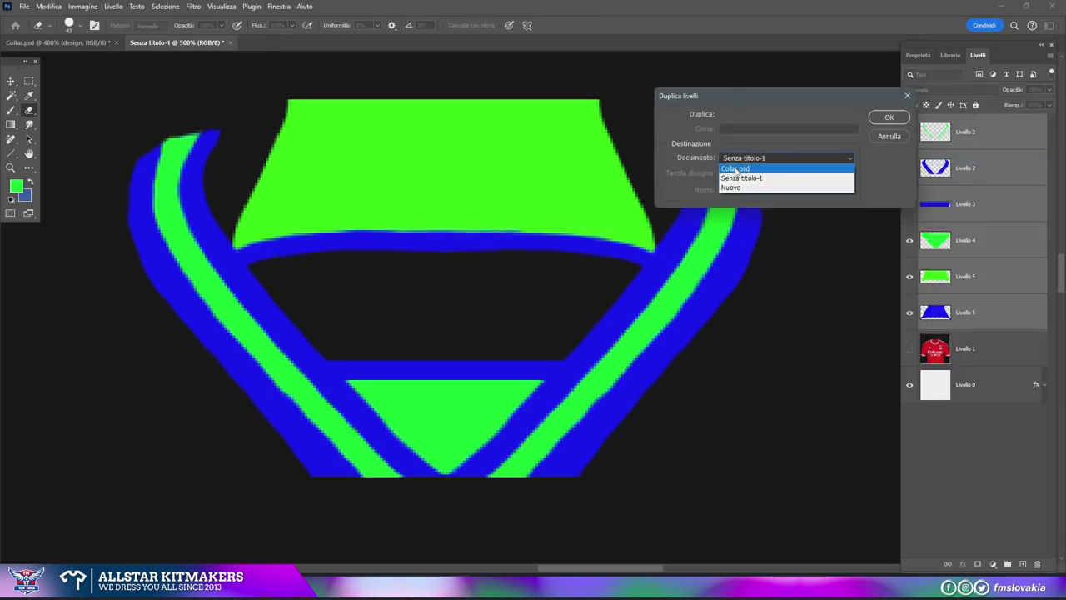
click(749, 175)
click(886, 117)
click(65, 42)
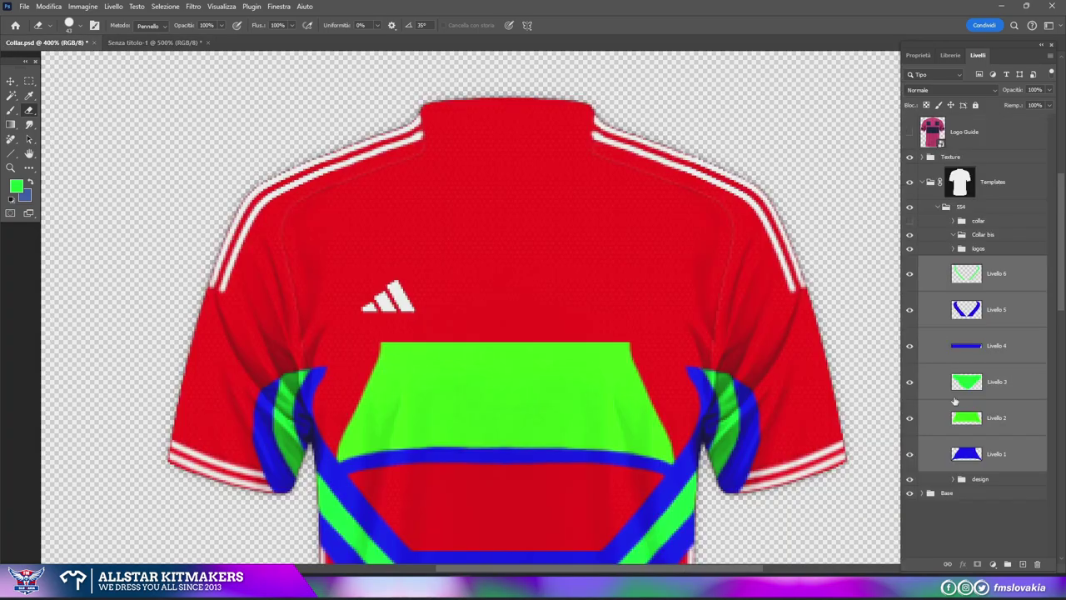
click(910, 158)
drag(982, 283, 1005, 236)
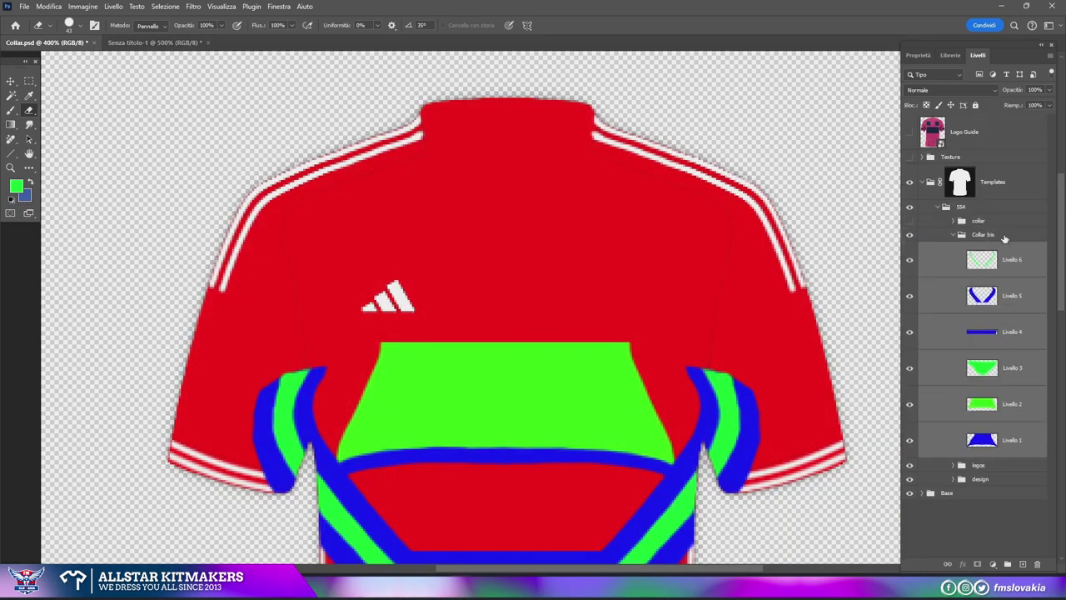
- Free Transform the collar pieces to about 42% and position them on the jersey's neckline
click(29, 95)
right_click(444, 190)
click(483, 299)
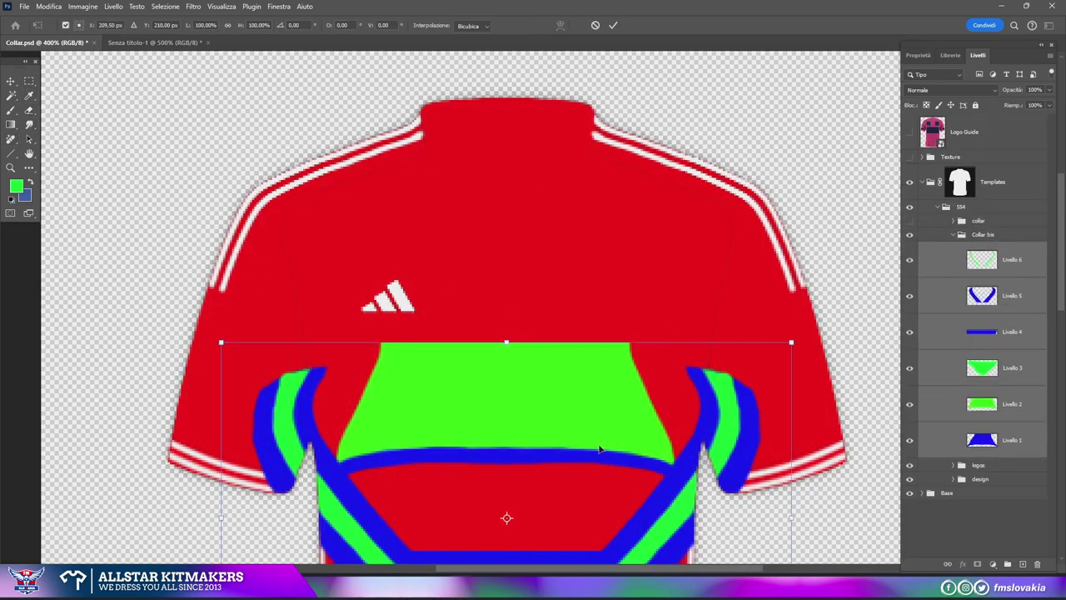
drag(512, 534, 512, 328)
drag(784, 485, 451, 278)
drag(419, 243, 589, 200)
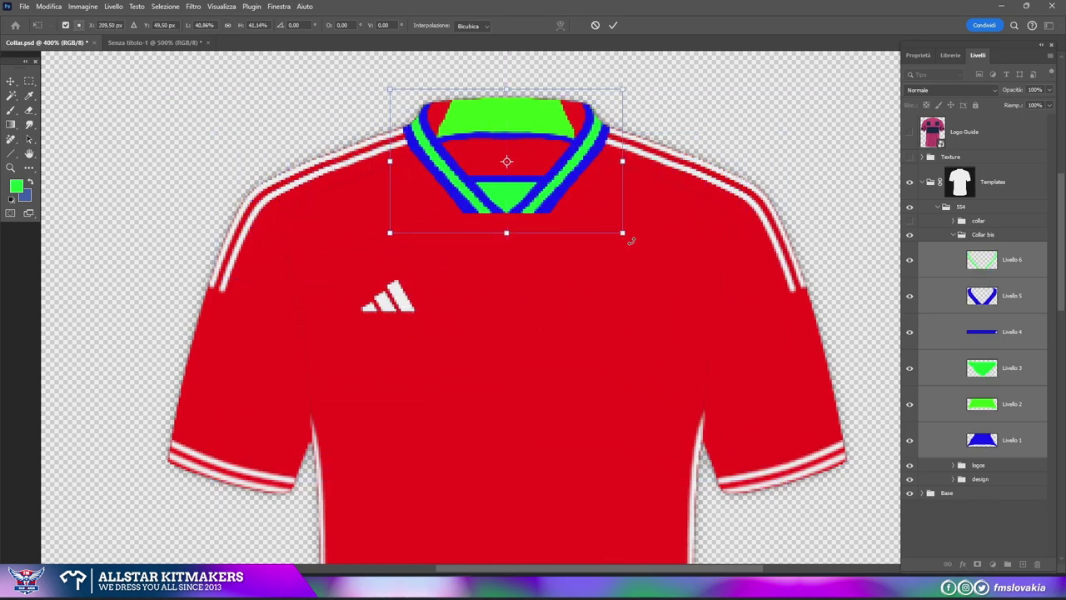
drag(631, 241, 640, 244)
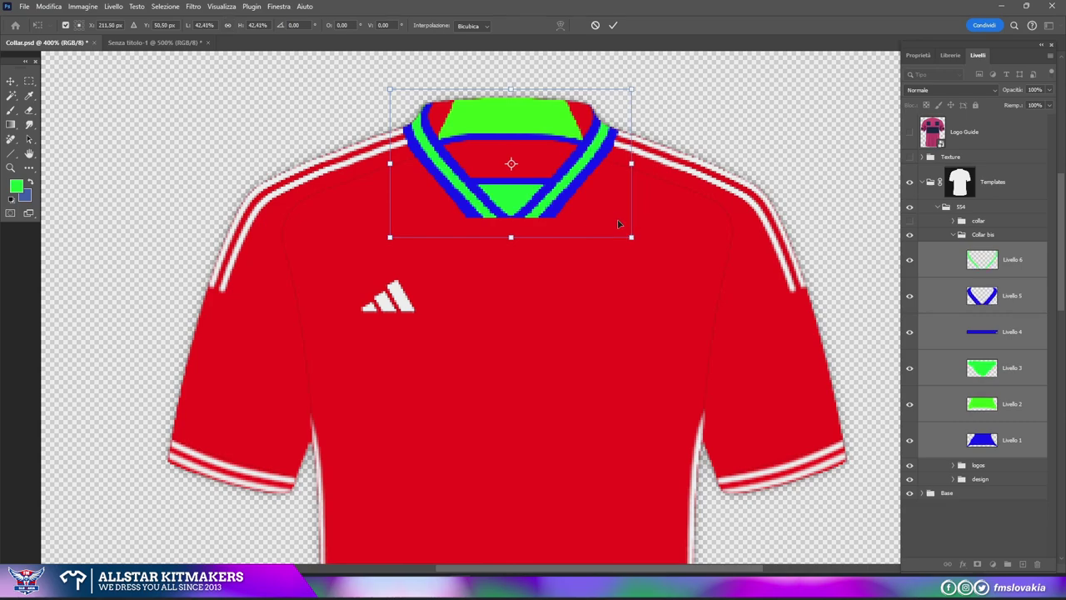
key(Left)
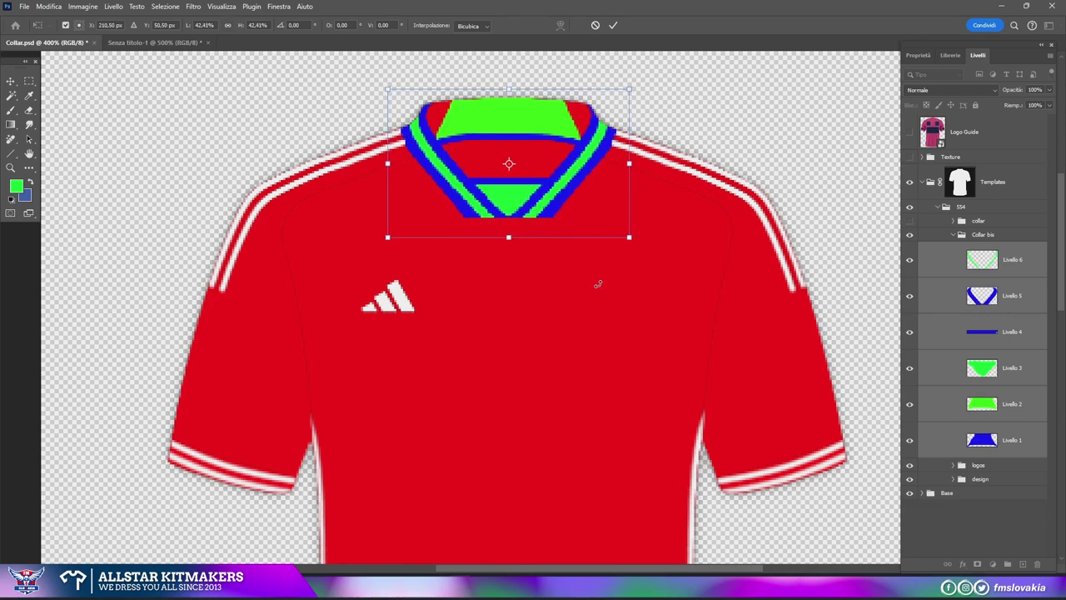
key(Up)
key(Left)
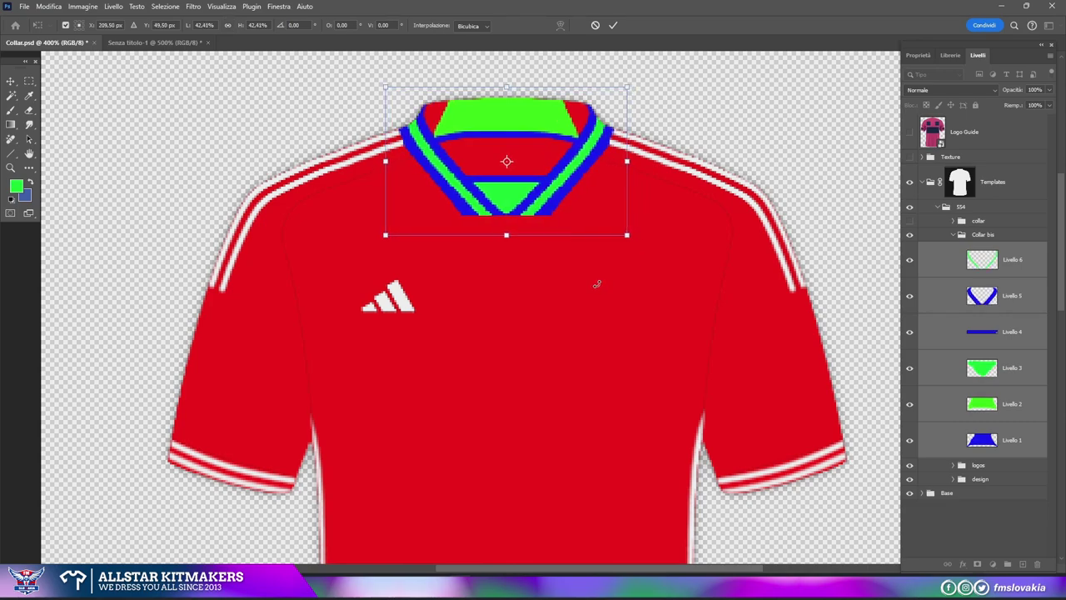
- Commit the collar transform and add a new layer, Livello 7, beneath Livello 1 for brush painting
click(31, 82)
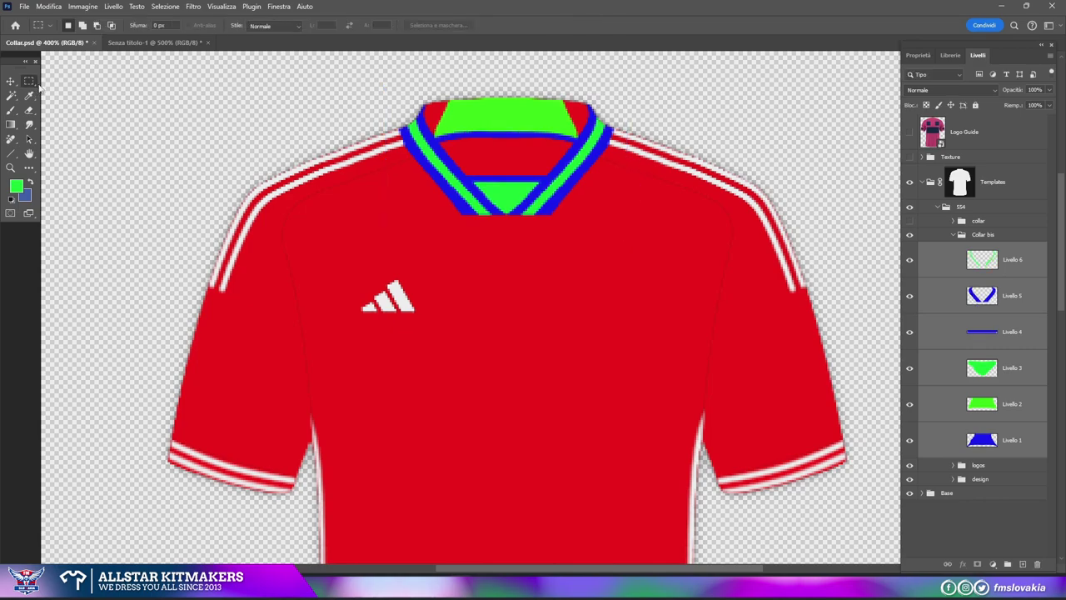
click(1021, 448)
click(1023, 564)
drag(1012, 439, 1012, 484)
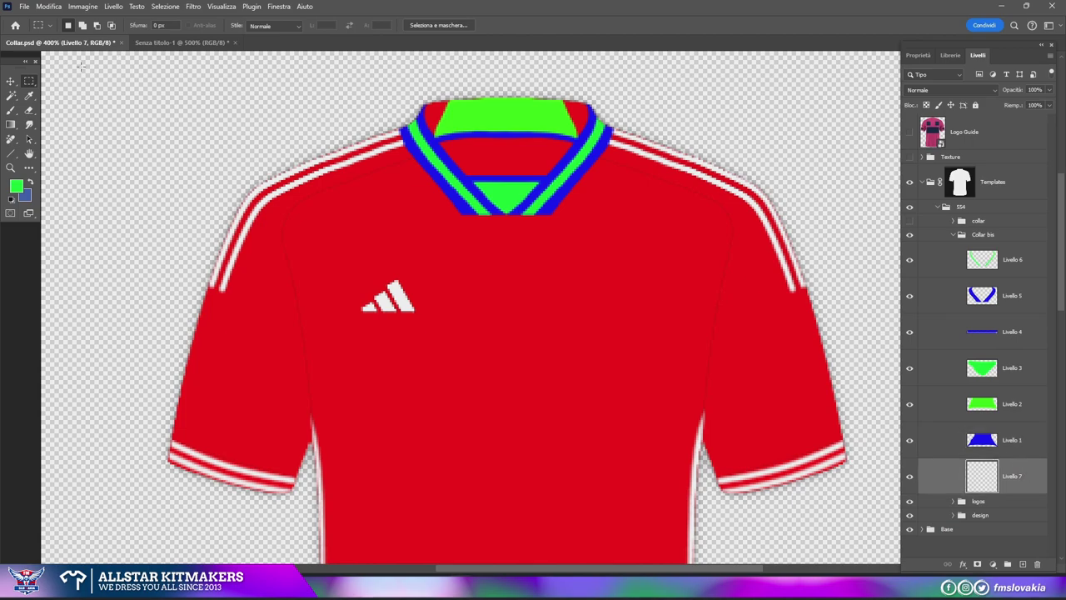
click(12, 112)
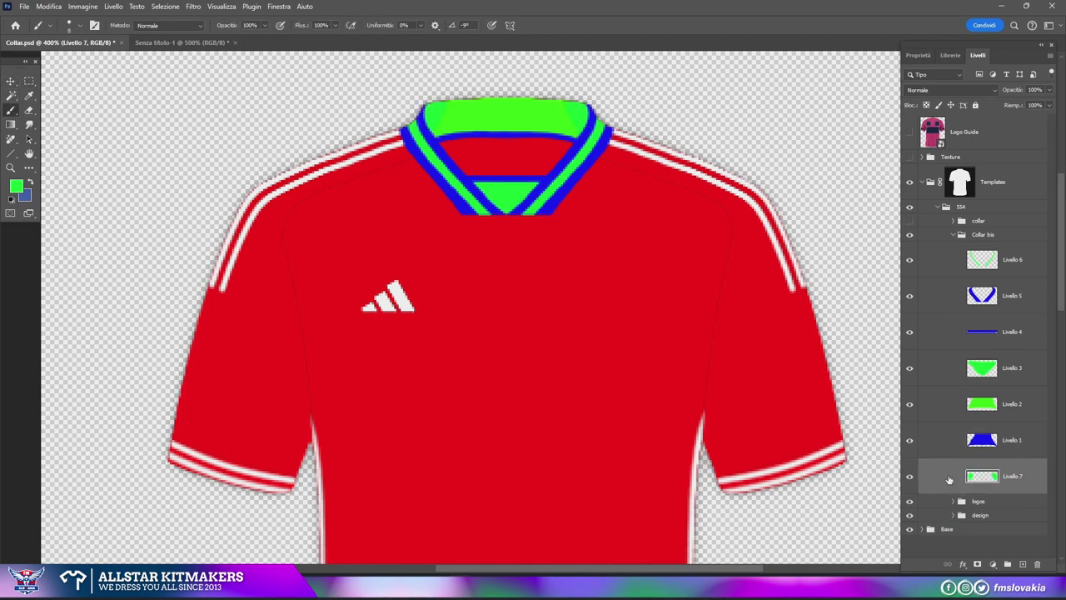
- Give Livello 7 a Color Overlay sampled from the collar green (#3afd06)
double_click(950, 478)
click(648, 209)
click(894, 101)
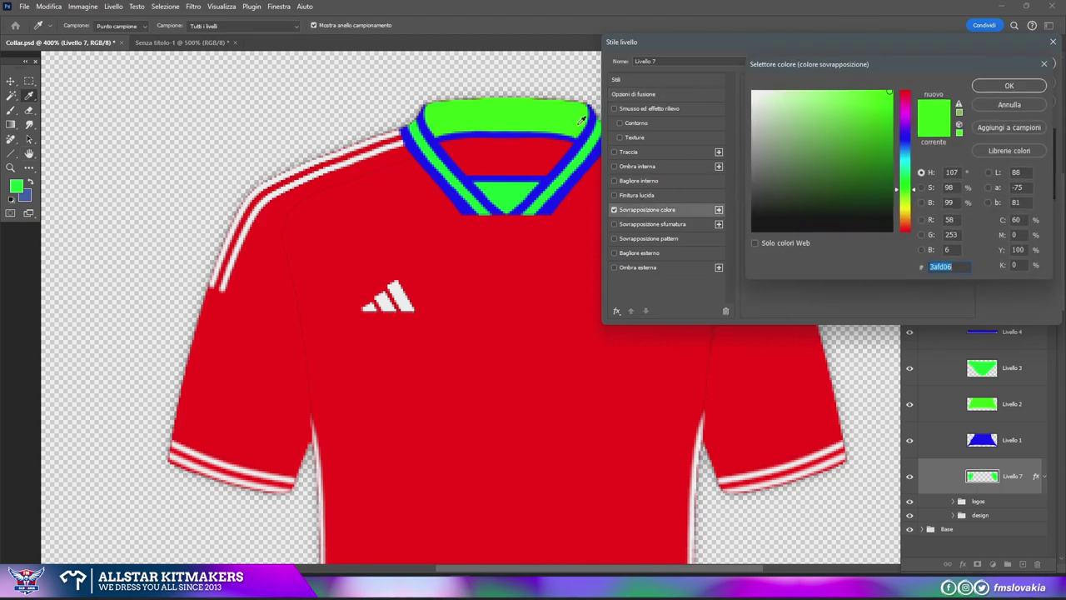
click(580, 122)
click(1008, 85)
click(1020, 63)
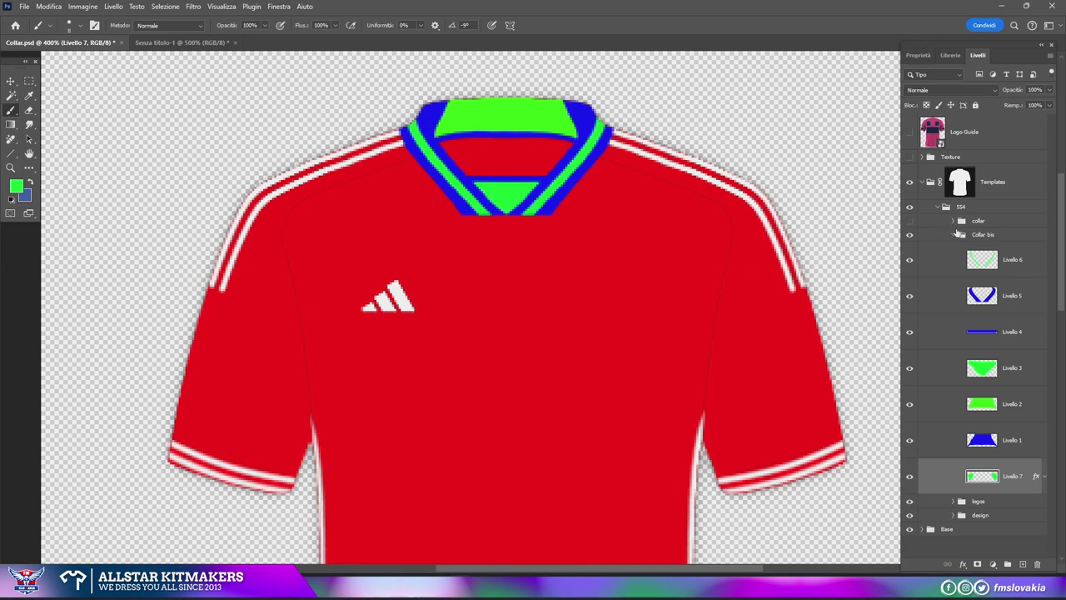
- Drag the shadow layer from the collar group into Collar bis above Livello 2, then collapse collar
click(955, 221)
scroll(958, 429, down, 3)
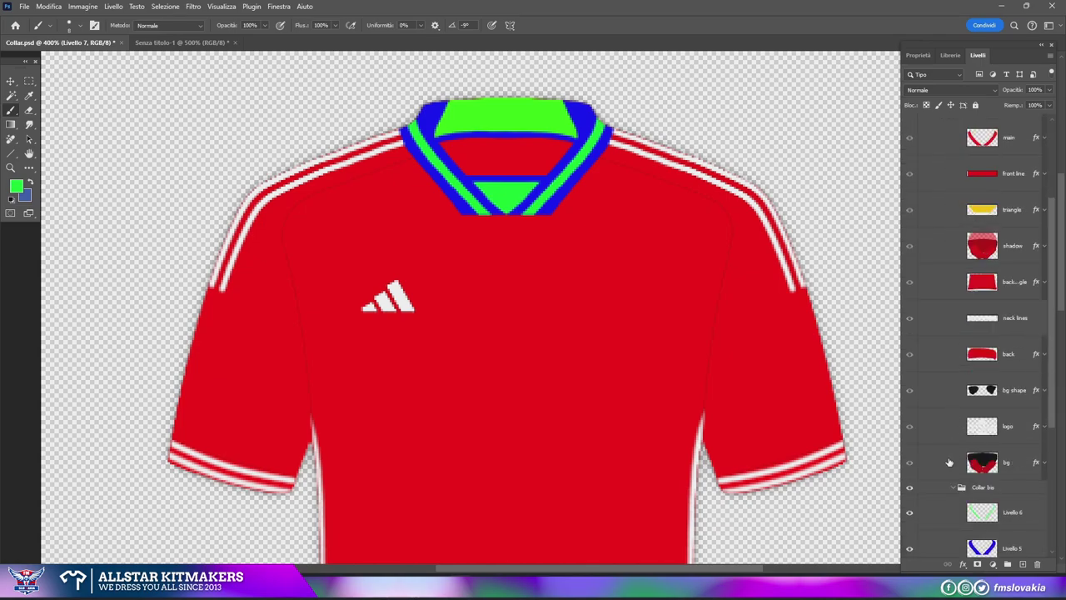
click(950, 462)
click(945, 246)
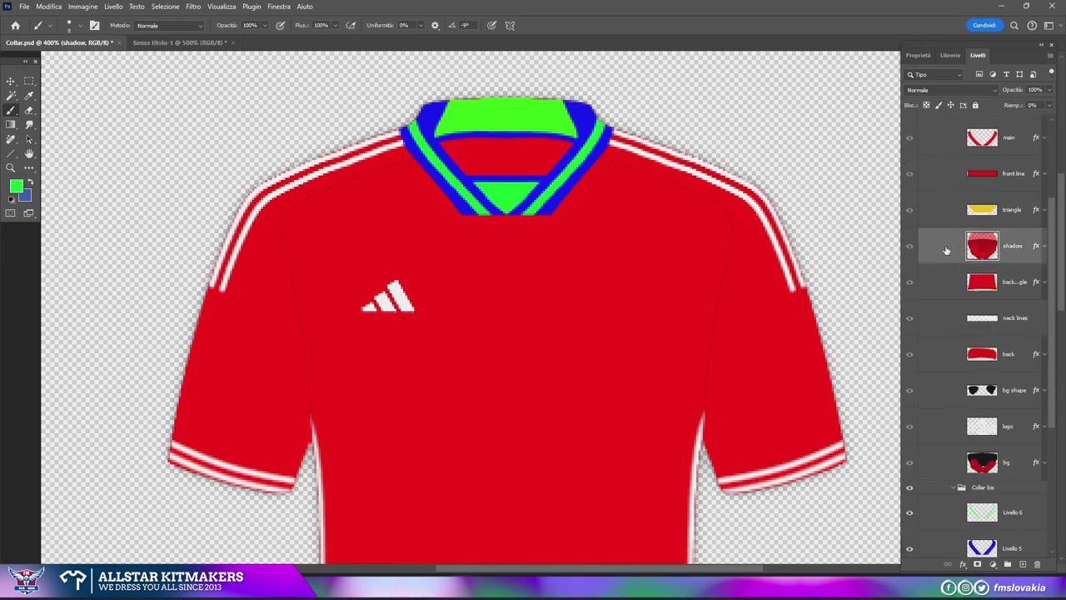
mouse_move(937, 248)
mouse_down()
mouse_move(994, 413)
mouse_move(983, 429)
mouse_up()
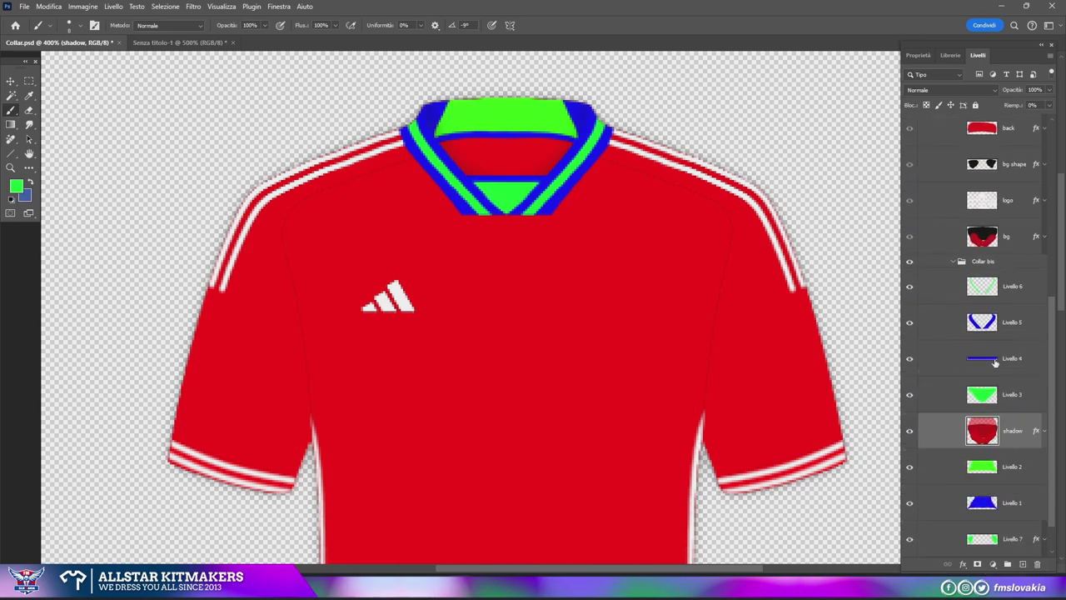
scroll(970, 293, up, 5)
click(956, 221)
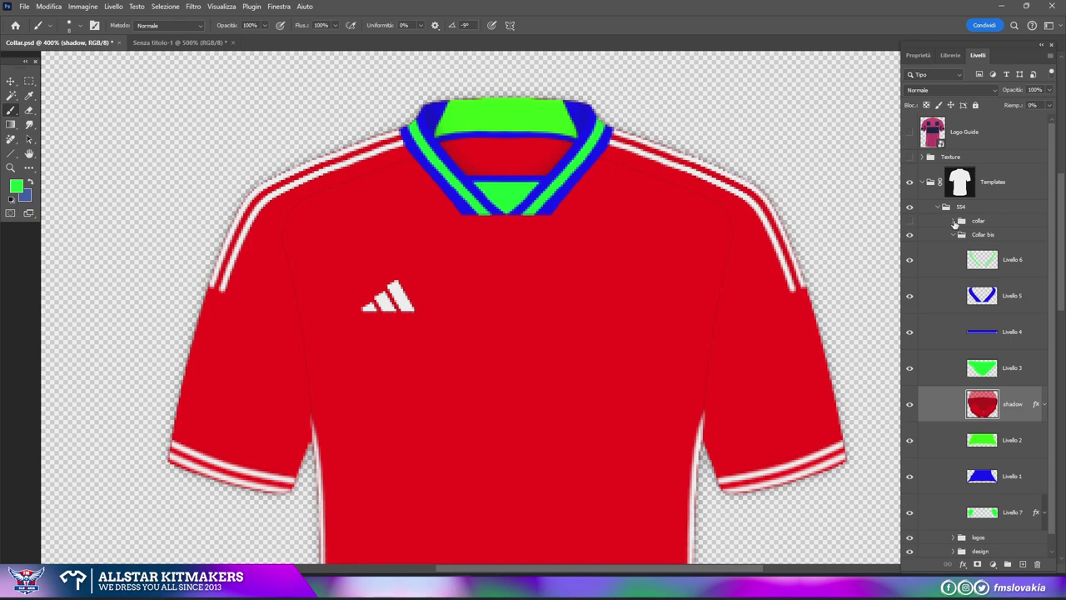
click(958, 235)
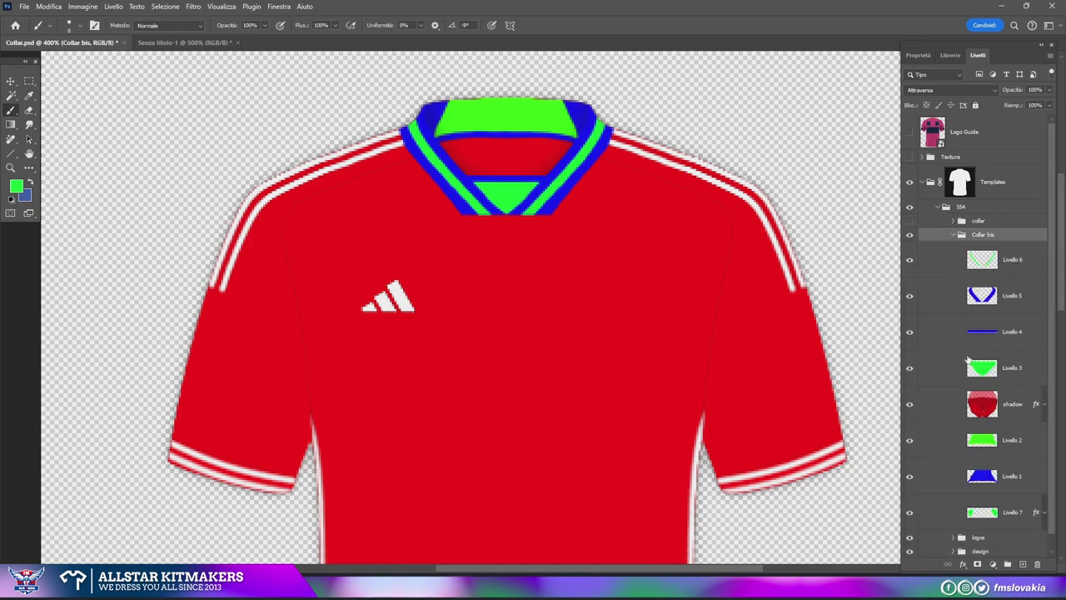
scroll(950, 377, down, 1)
- Copy the layer style of the arms layer in the design group
click(954, 536)
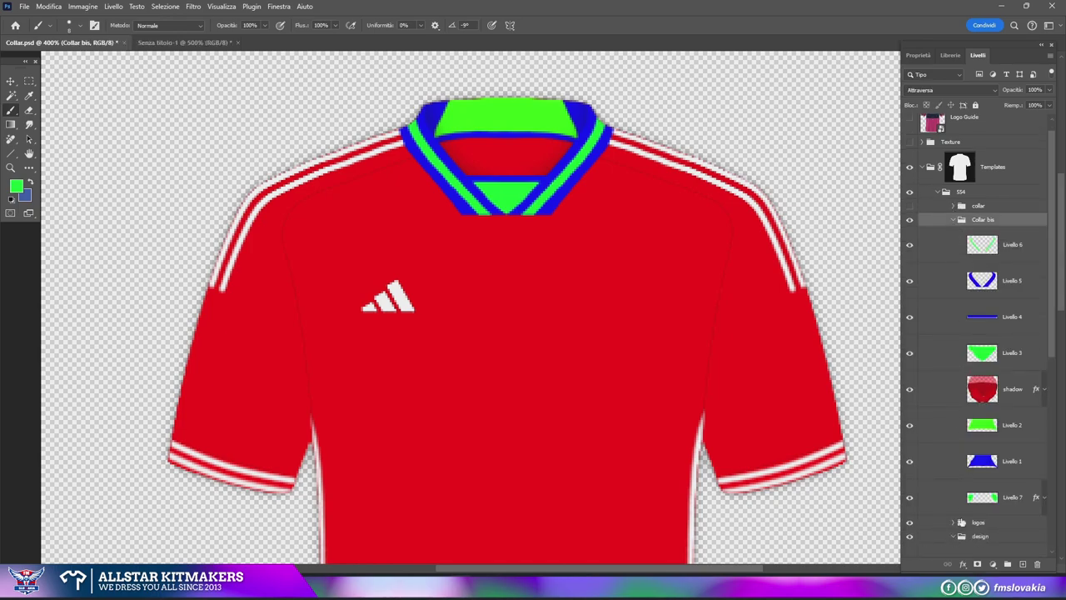
scroll(949, 516, down, 5)
scroll(949, 508, down, 5)
click(948, 503)
right_click(948, 503)
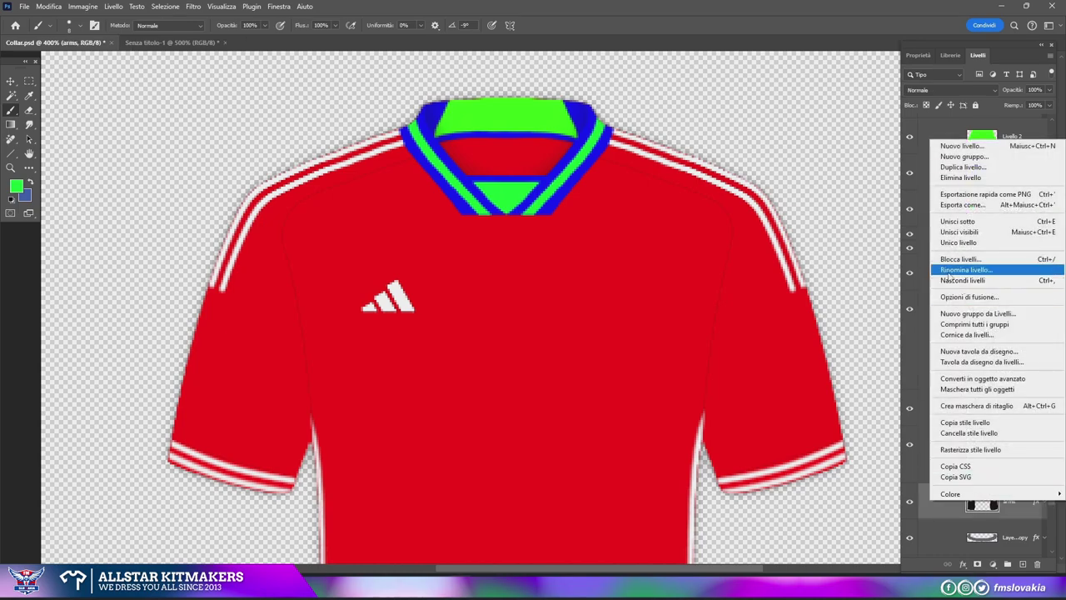
click(967, 422)
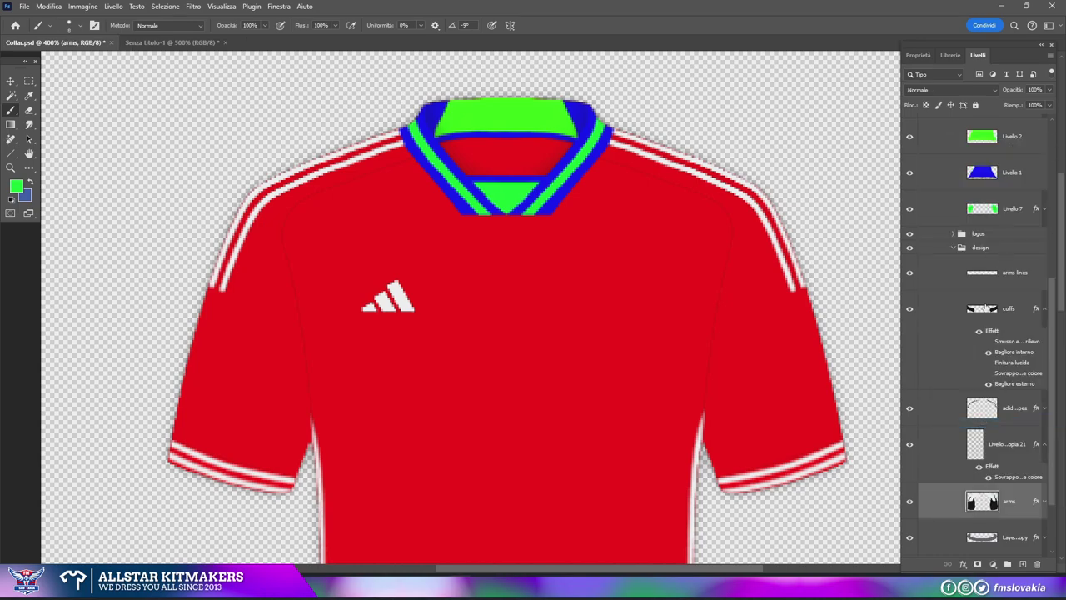
- Paste the arms style onto Livello 5, Livello 2 and Livello 1
scroll(966, 375, up, 5)
scroll(966, 333, up, 1)
right_click(948, 295)
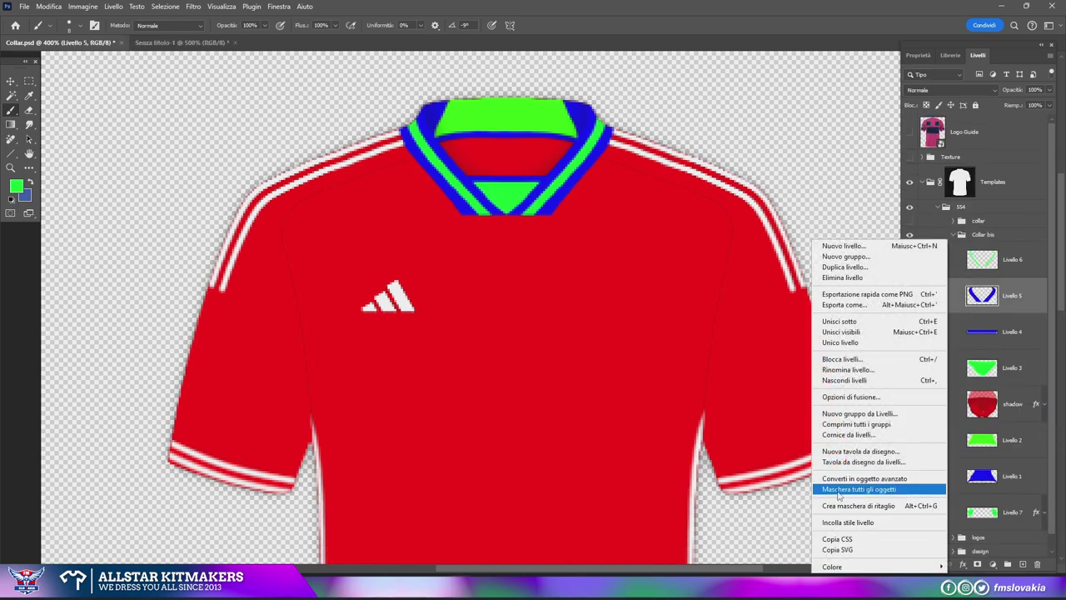
click(848, 523)
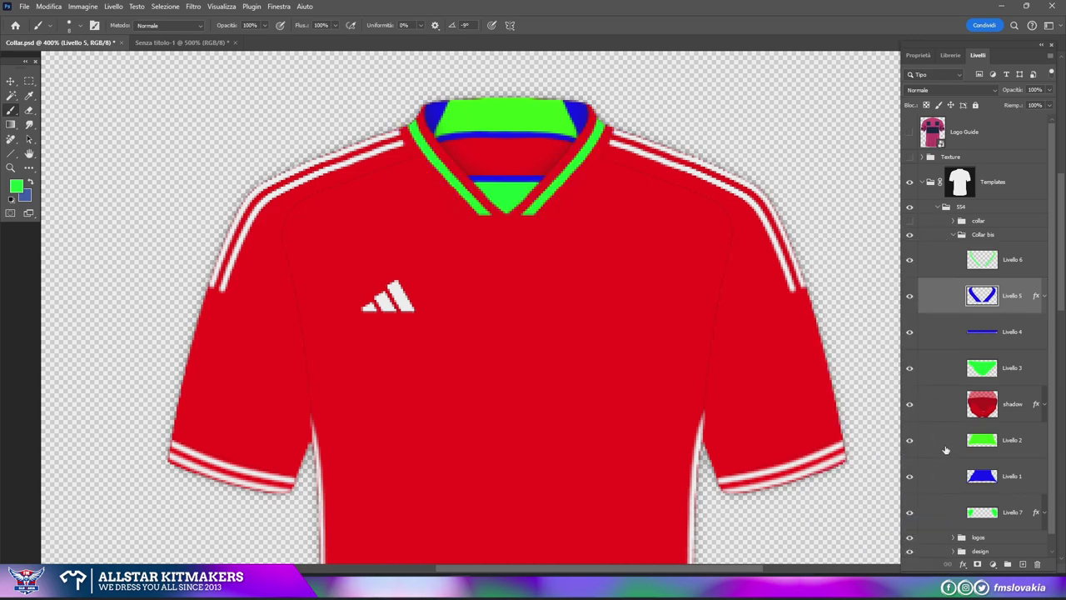
right_click(946, 450)
click(949, 444)
right_click(958, 473)
click(955, 447)
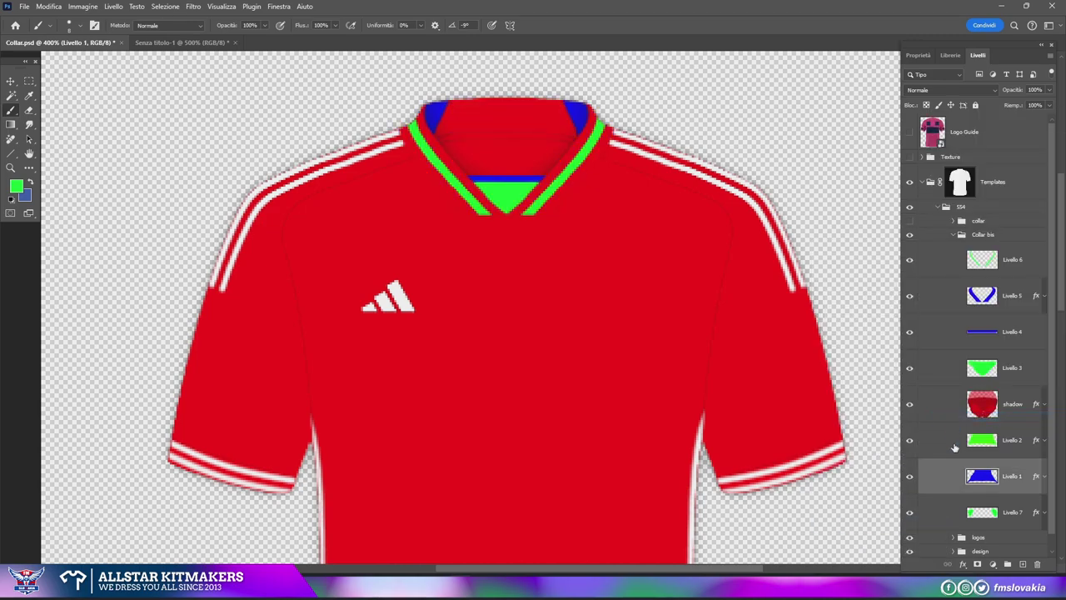
scroll(954, 428, down, 1)
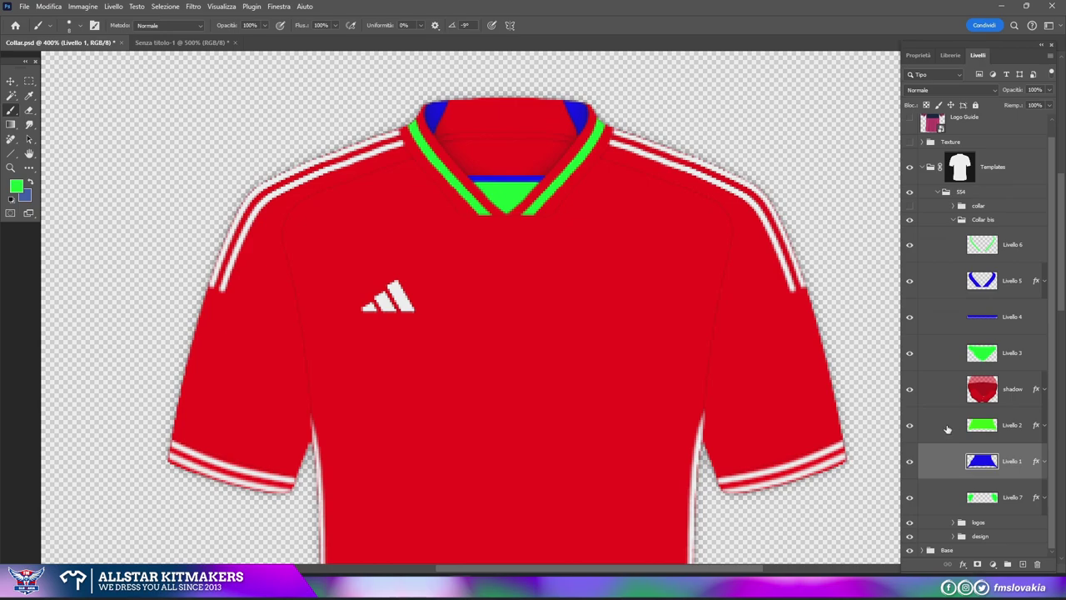
double_click(951, 259)
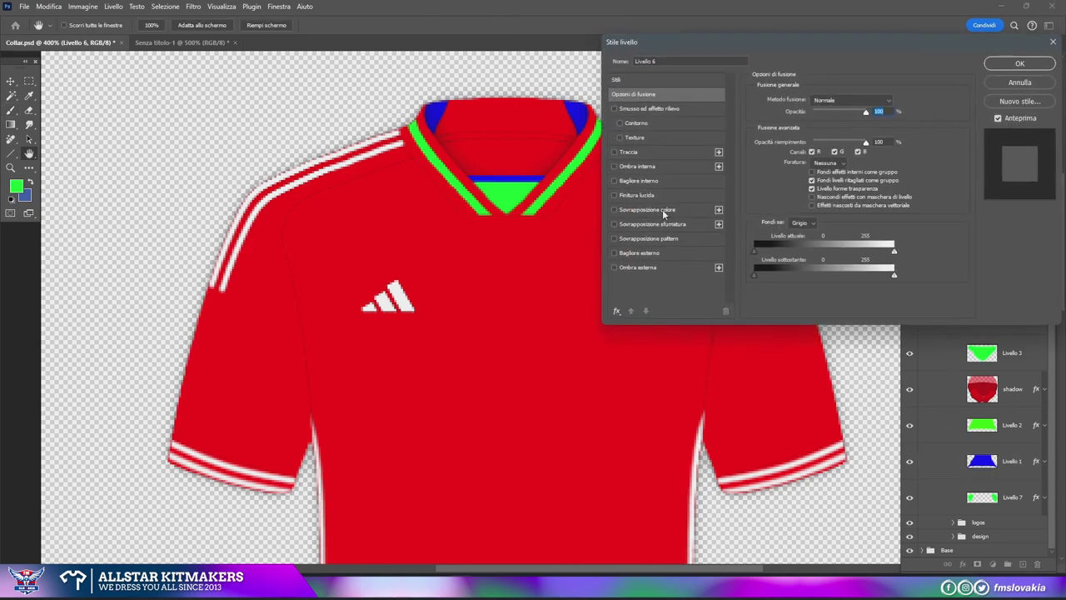
- Give Livello 6 a red Color Overlay so the collar triangle turns red
click(662, 209)
click(895, 105)
click(567, 284)
click(1009, 85)
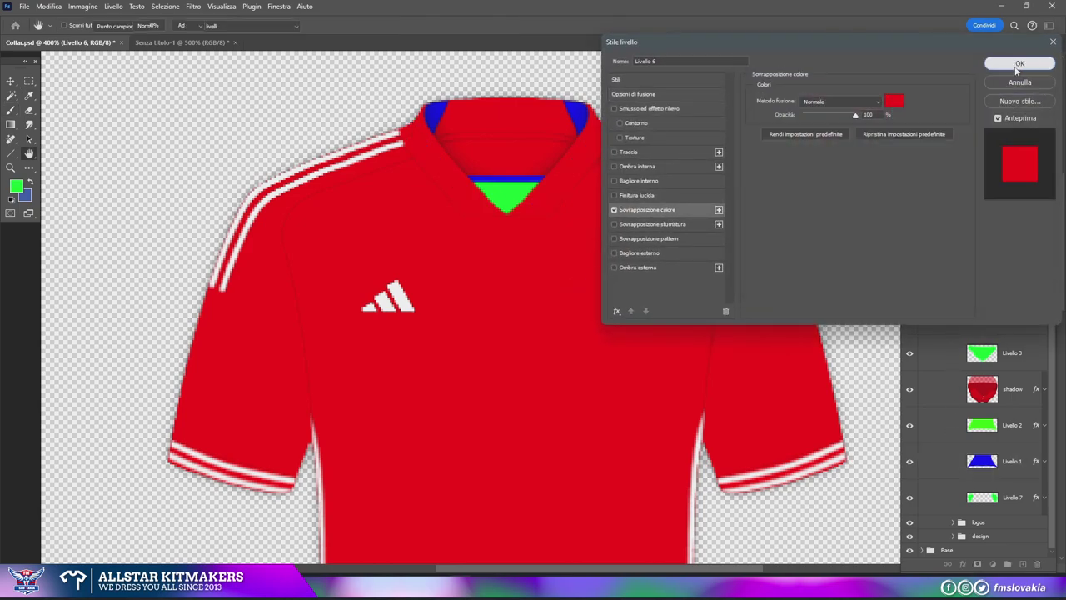
click(1020, 63)
- Set Livello 5's overlay colour to white for the V collar stripes
click(949, 286)
double_click(949, 286)
click(895, 105)
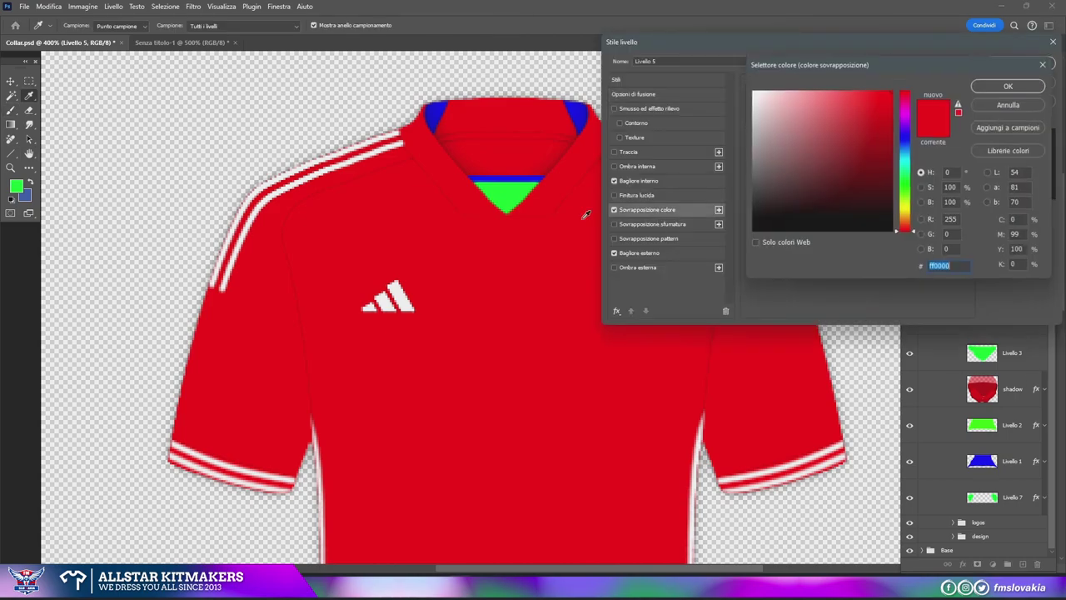
click(398, 300)
click(1026, 88)
click(1020, 62)
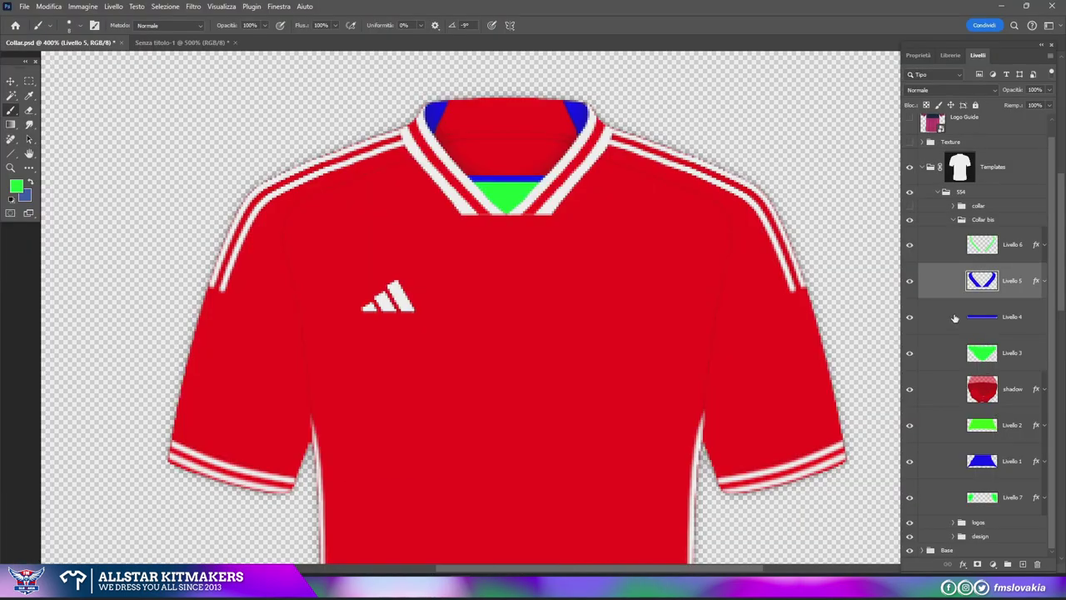
- Paste the copied layer style onto Livello 4 and make its overlay white
double_click(951, 323)
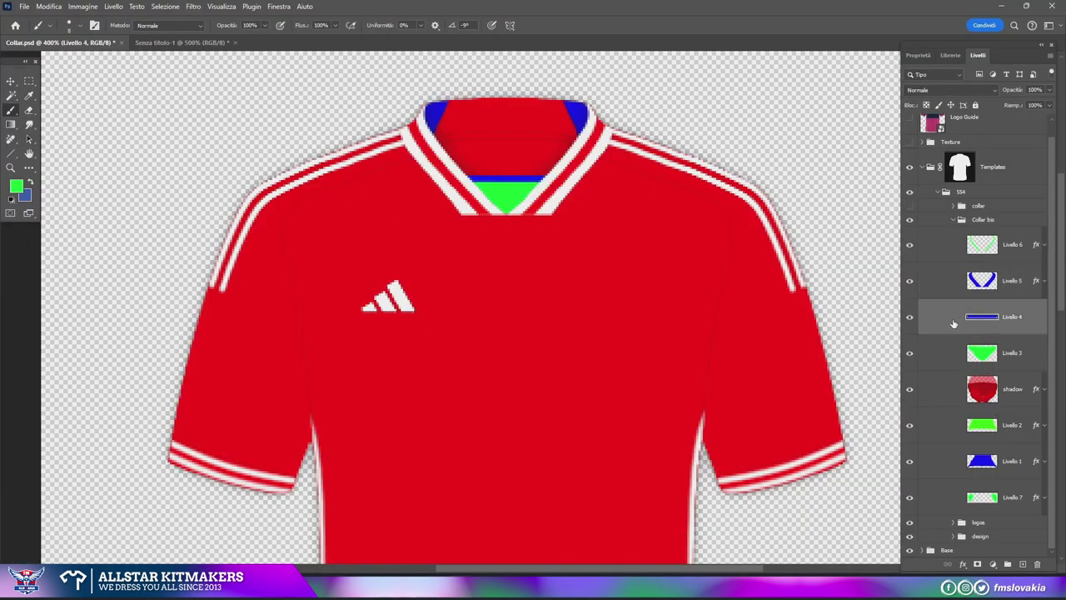
key(Escape)
right_click(951, 324)
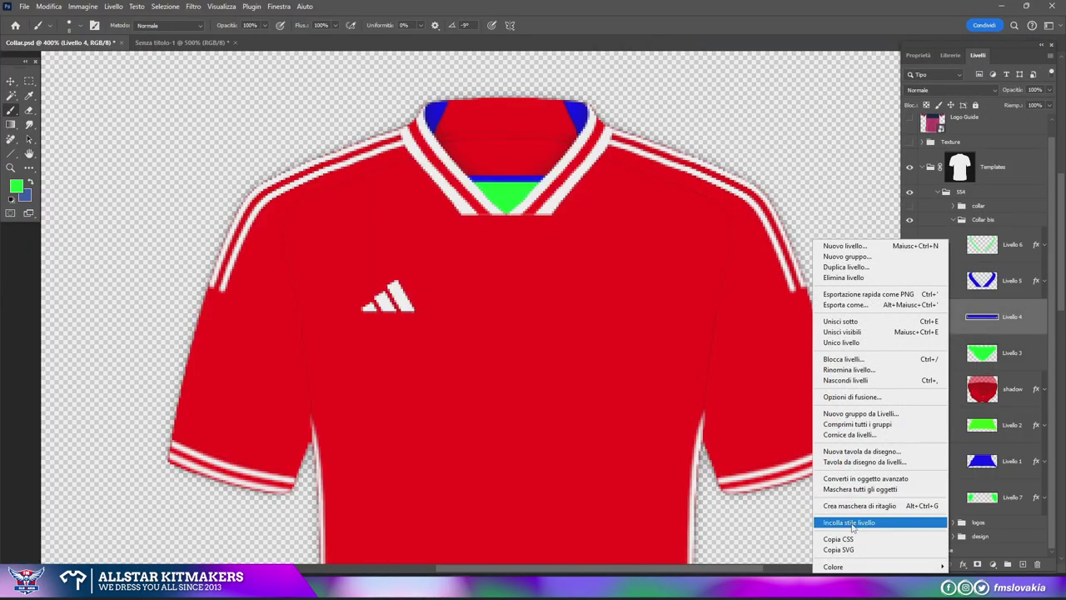
click(883, 459)
click(647, 209)
click(893, 101)
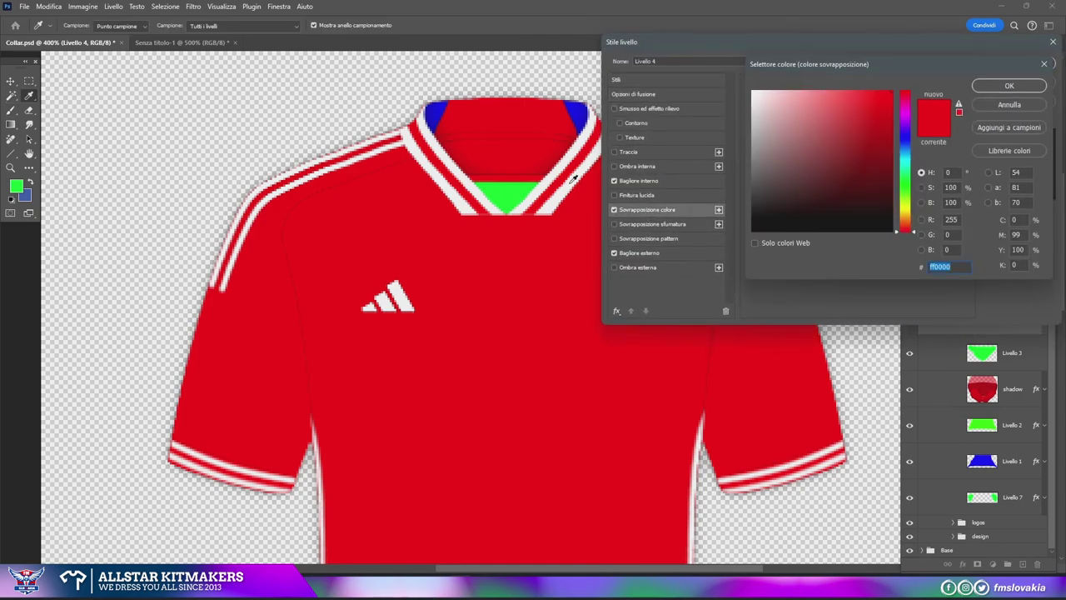
click(755, 94)
click(1018, 100)
click(1019, 64)
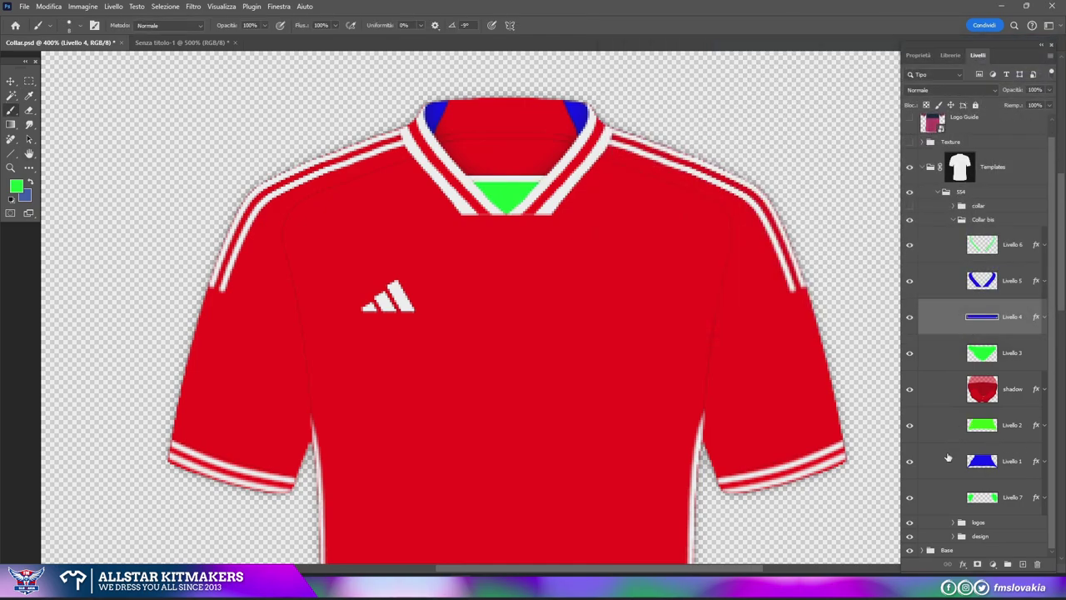
- Give Livello 3 a red fe0000 Color Overlay
double_click(953, 354)
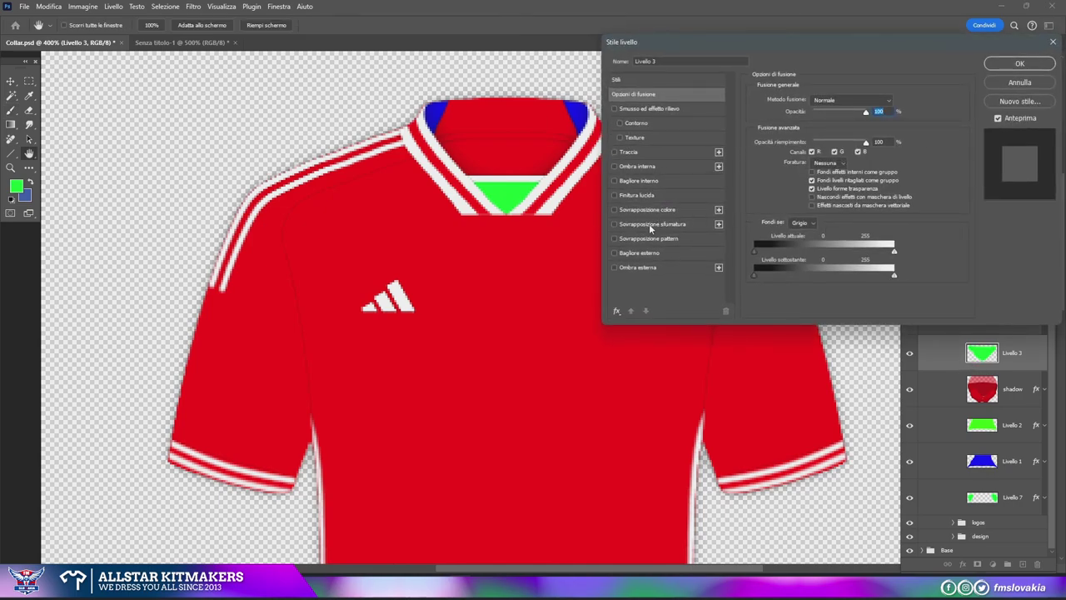
click(647, 209)
click(898, 103)
text(fe0000)
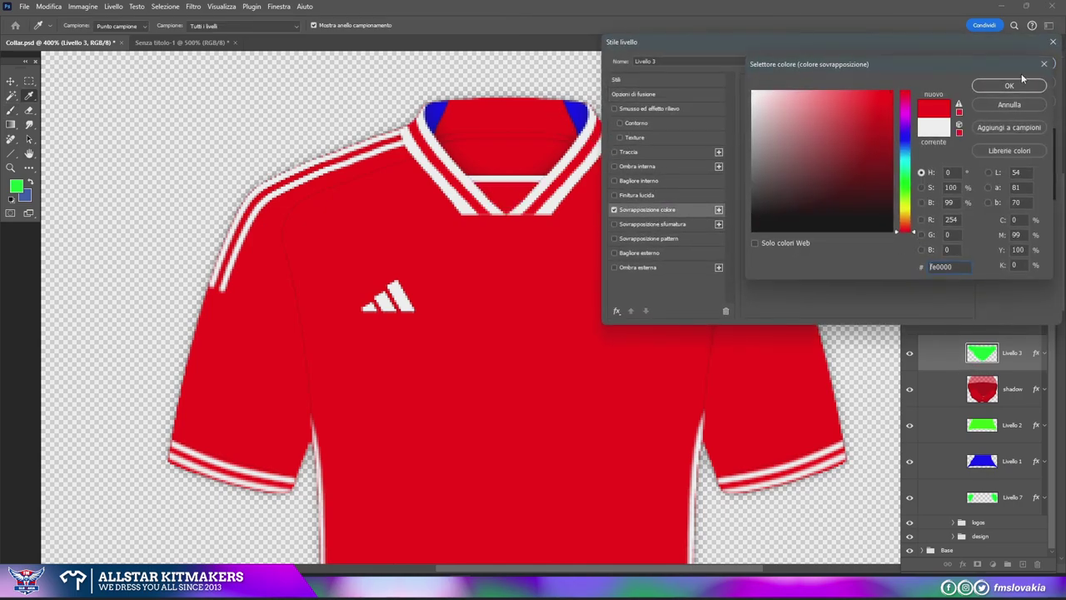
click(1019, 84)
click(1018, 64)
- Give Livello 7 a white ffffff overlay for the back corners and add an empty Livello 8
double_click(949, 498)
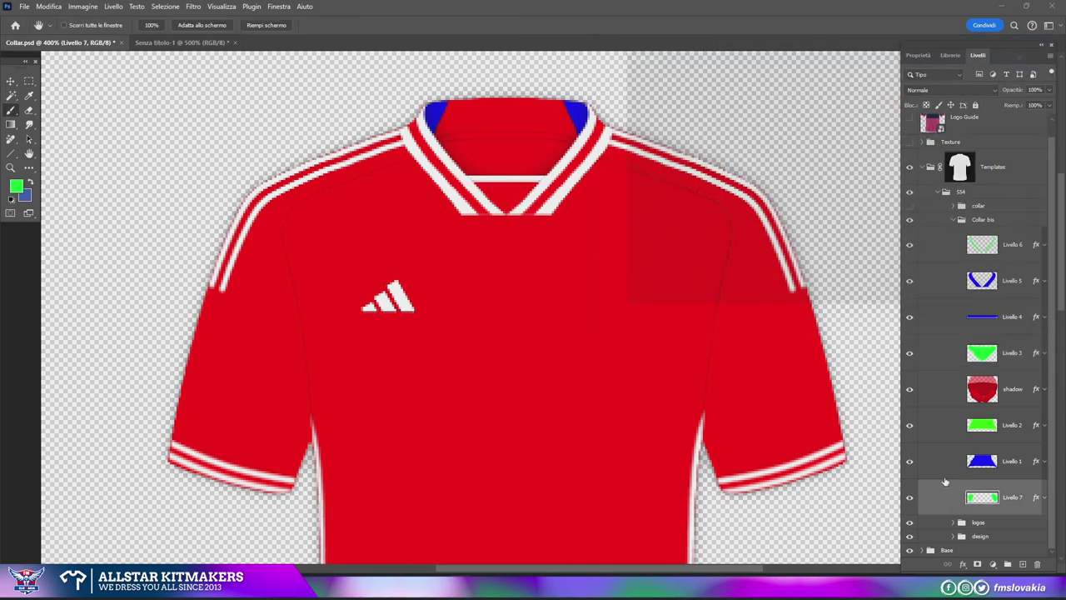
click(647, 209)
click(898, 102)
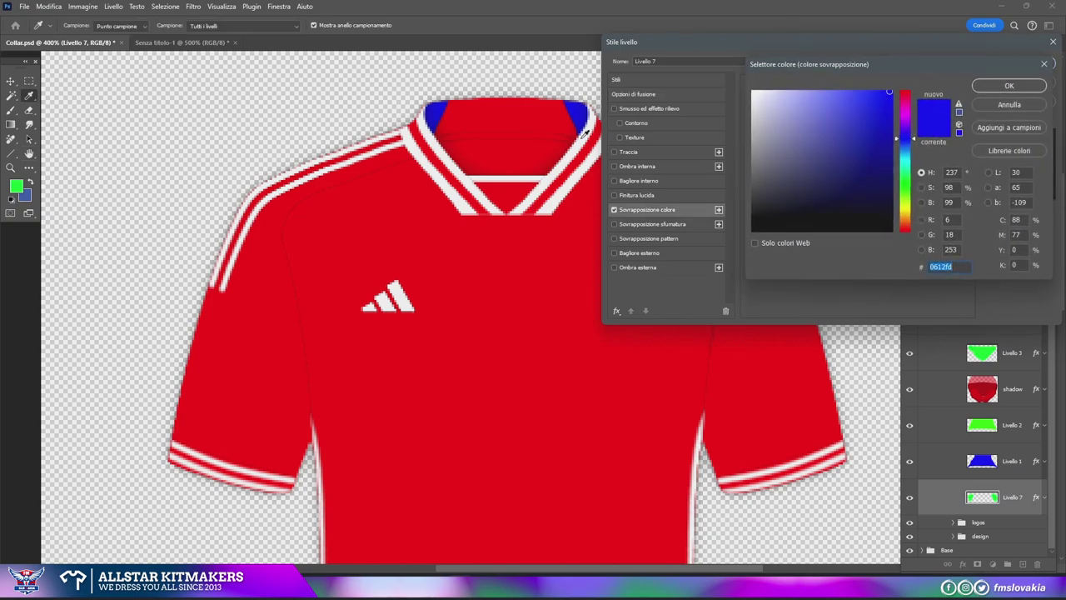
text(ffffff)
click(1010, 86)
click(1018, 64)
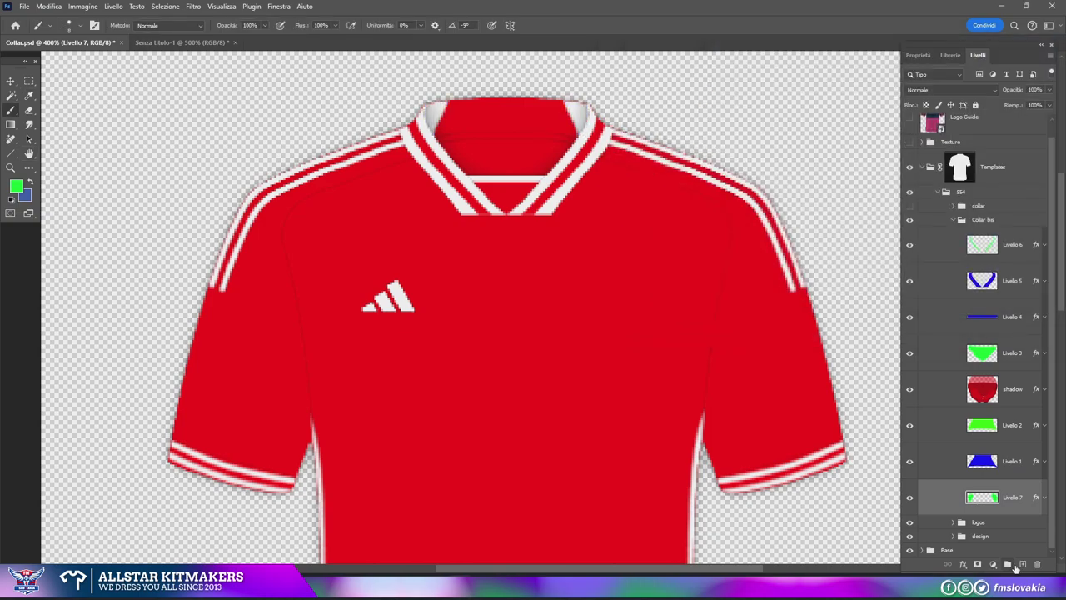
click(1022, 564)
- Zoom in on the collar and paint a patch in the left back-collar corner on Livello 8
key(z)
click(475, 160)
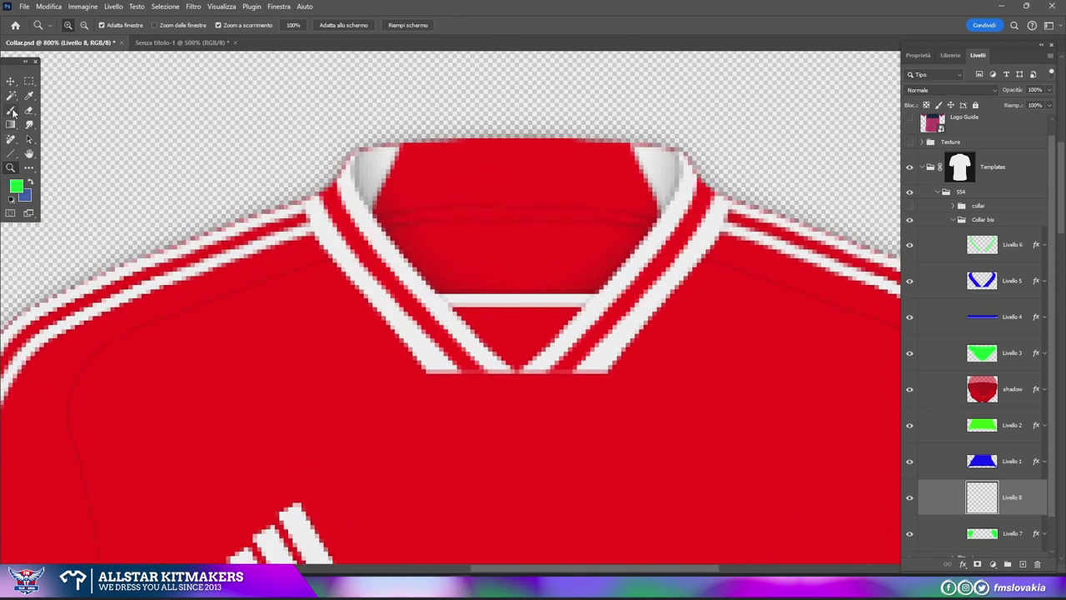
click(11, 111)
click(81, 25)
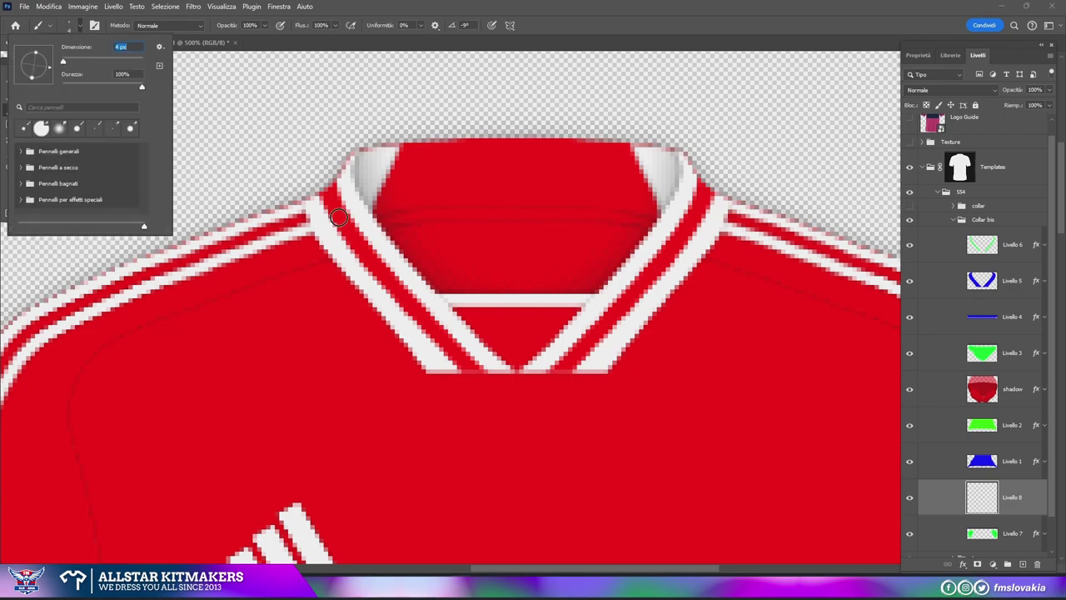
drag(346, 184, 390, 170)
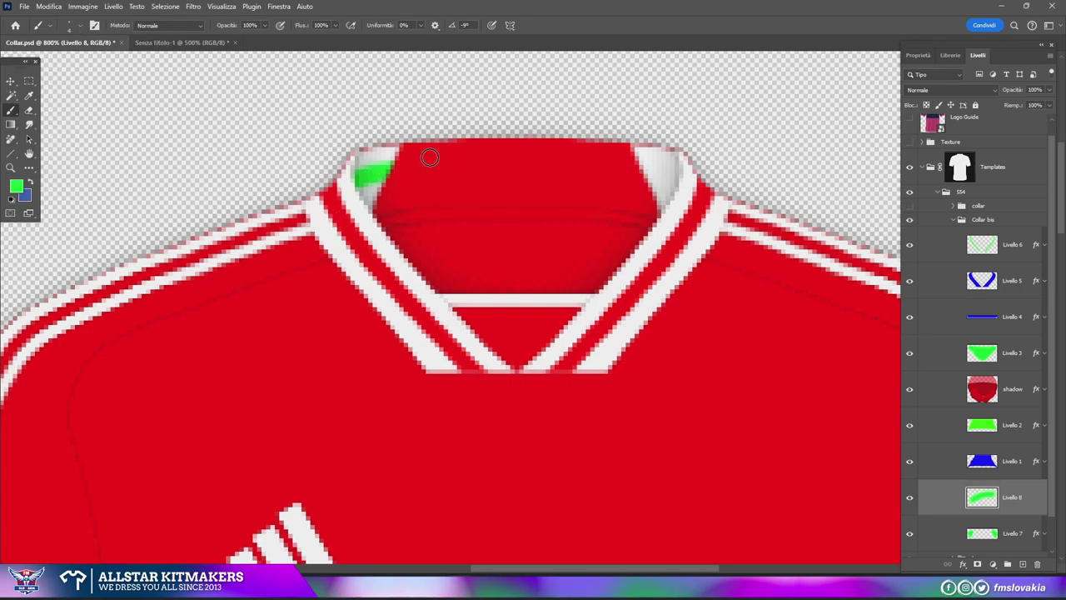
- Duplicate the patch layer, flip the copy horizontally and move it to the right back-collar corner
right_click(969, 497)
click(939, 190)
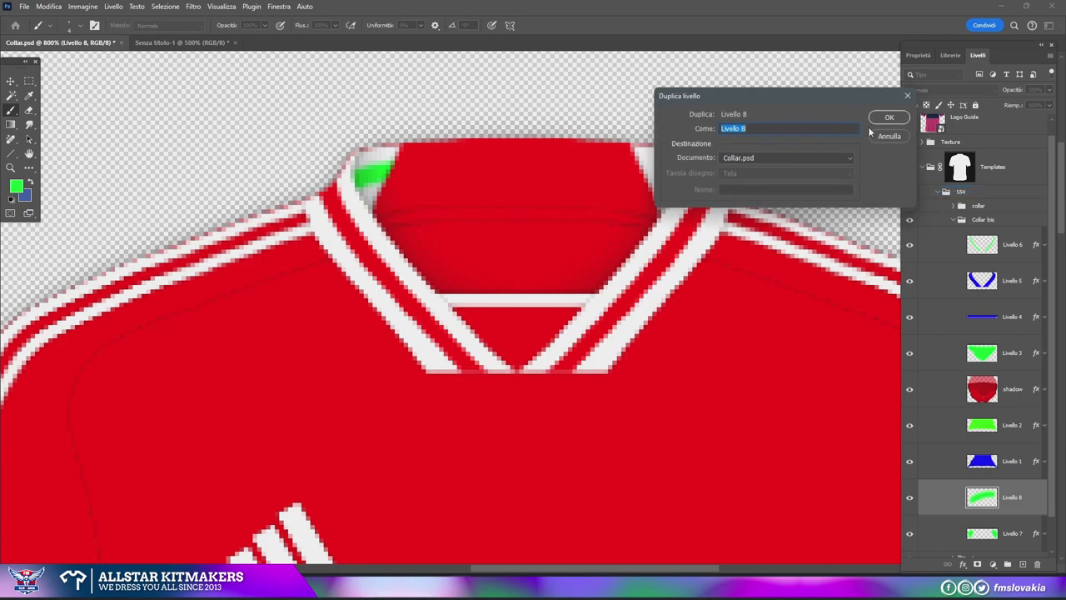
click(883, 119)
right_click(326, 151)
click(350, 212)
right_click(421, 210)
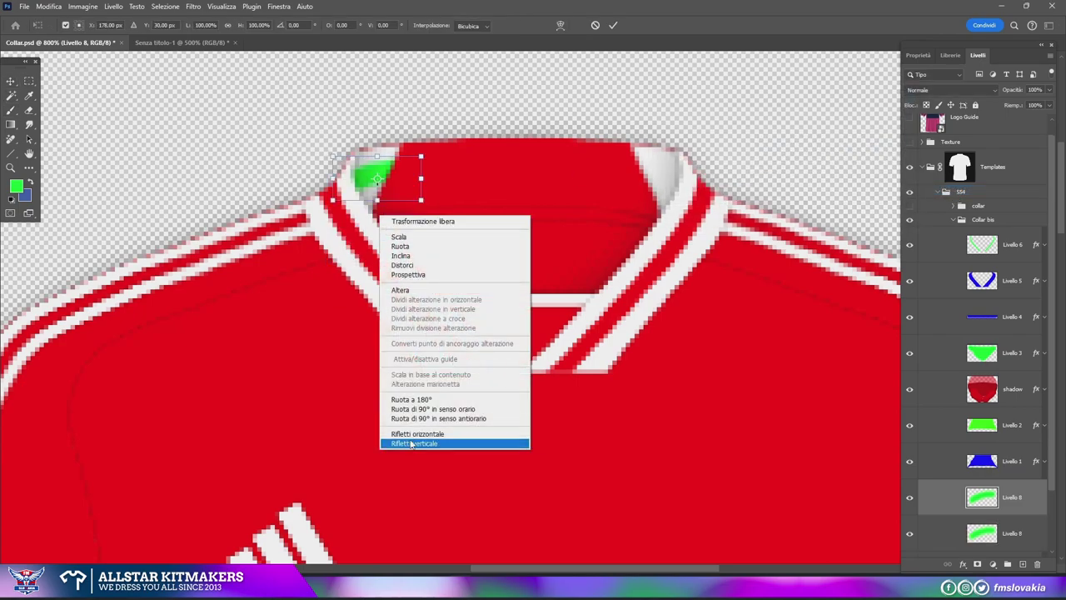
click(450, 430)
drag(406, 193, 686, 194)
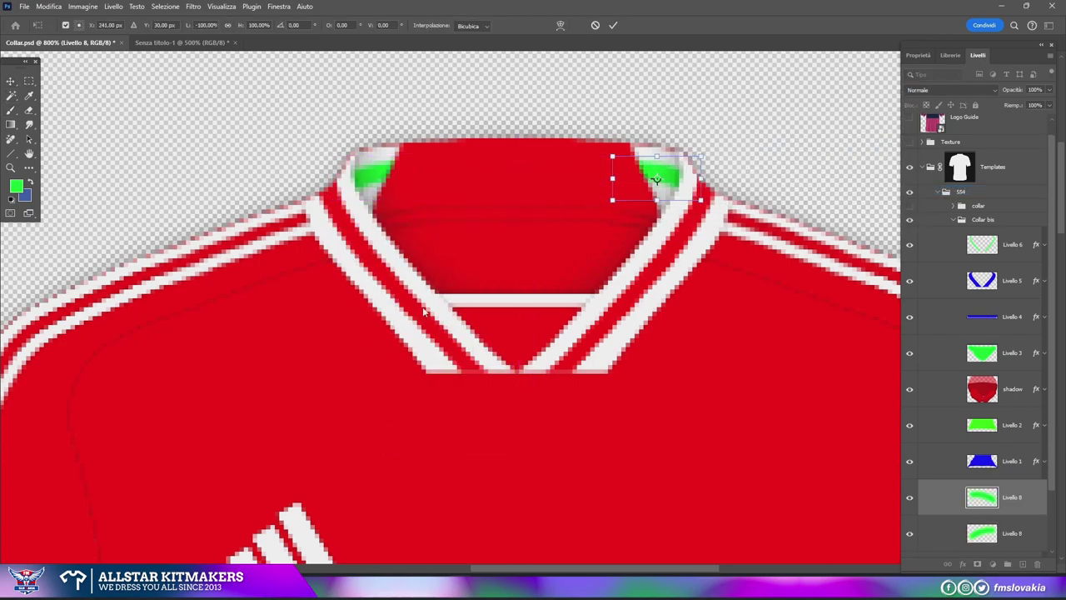
key(Return)
click(29, 81)
- Merge both corner patches into Livello 8 and give them a white Color Overlay
right_click(960, 510)
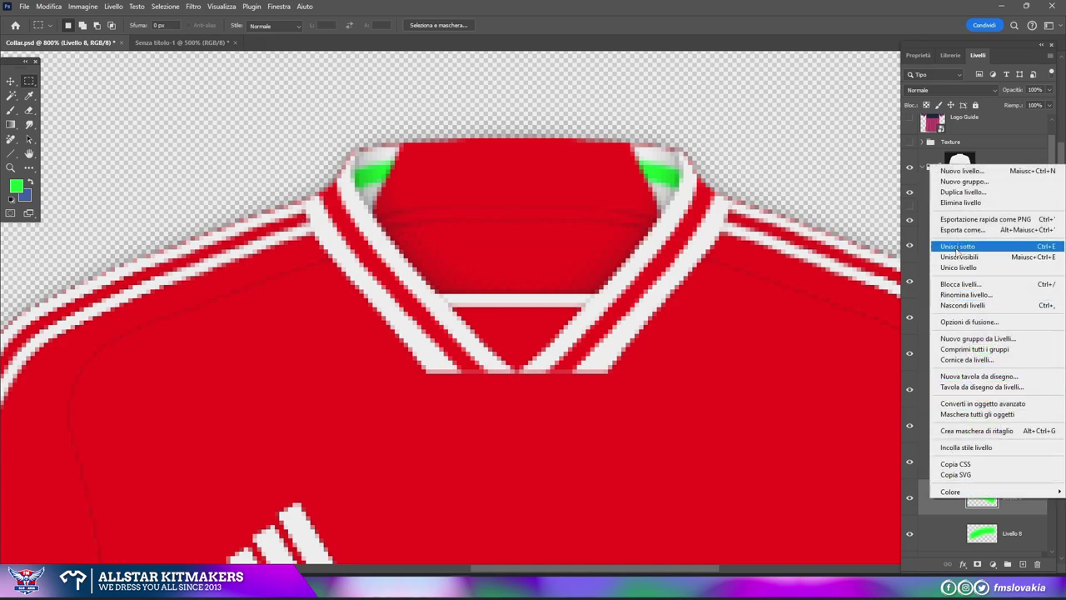
click(974, 306)
double_click(956, 448)
click(656, 209)
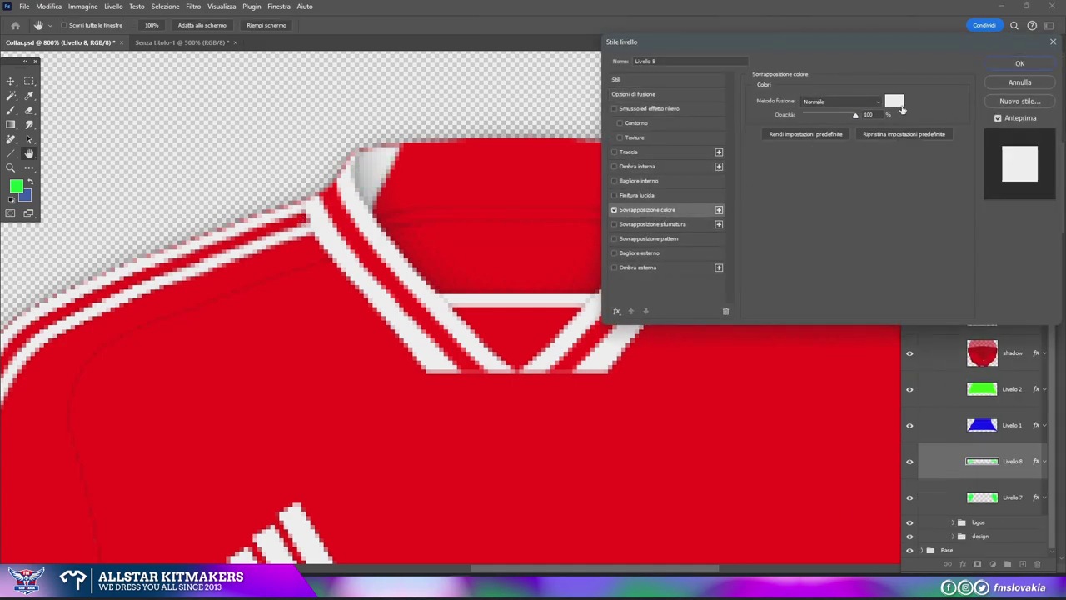
click(902, 107)
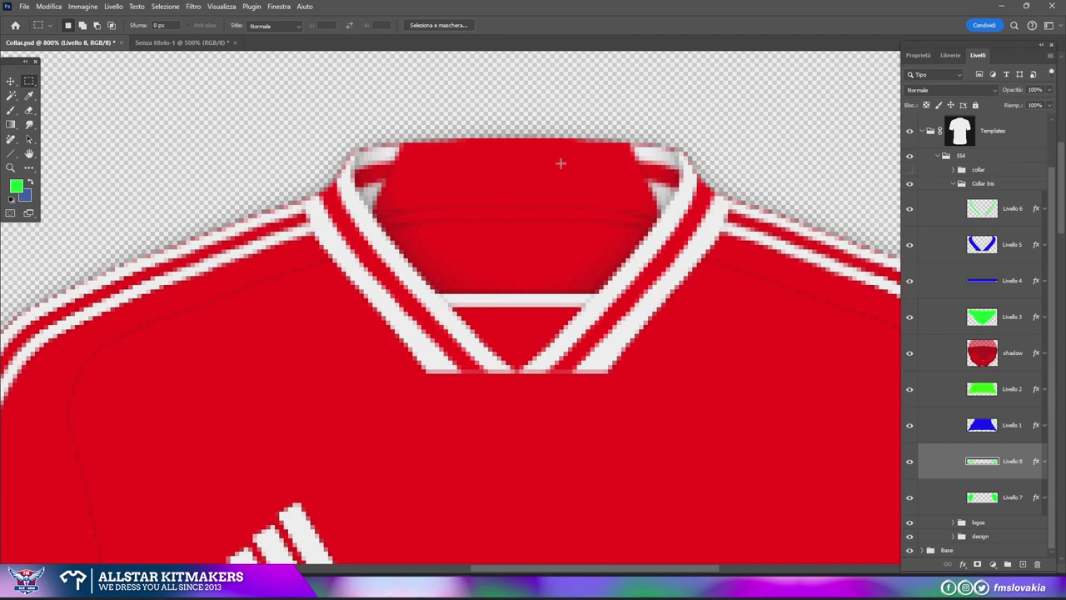
click(953, 170)
click(956, 485)
- Show the printed neck label layer and nudge it slightly lower with the Move tool
right_click(956, 486)
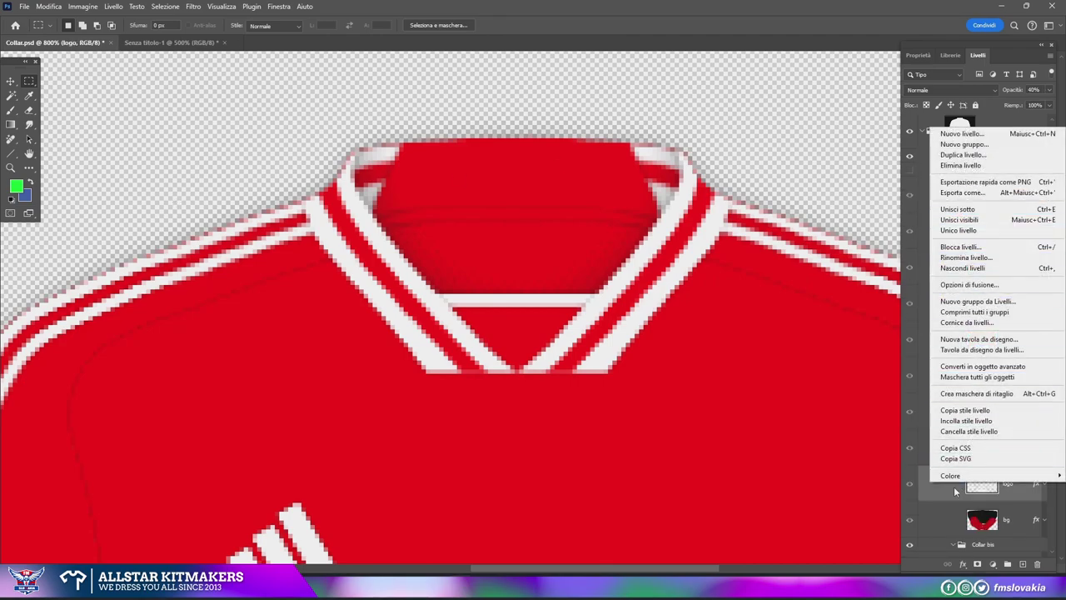
mouse_move(955, 490)
mouse_down()
mouse_move(981, 574)
mouse_move(995, 505)
mouse_up()
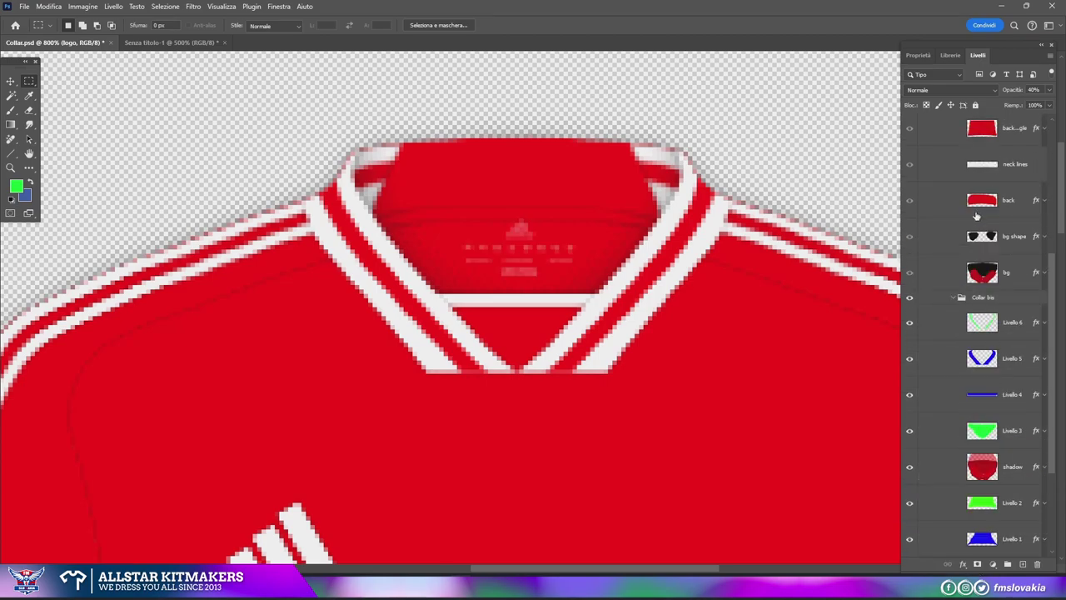
click(950, 212)
scroll(977, 319, down, 2)
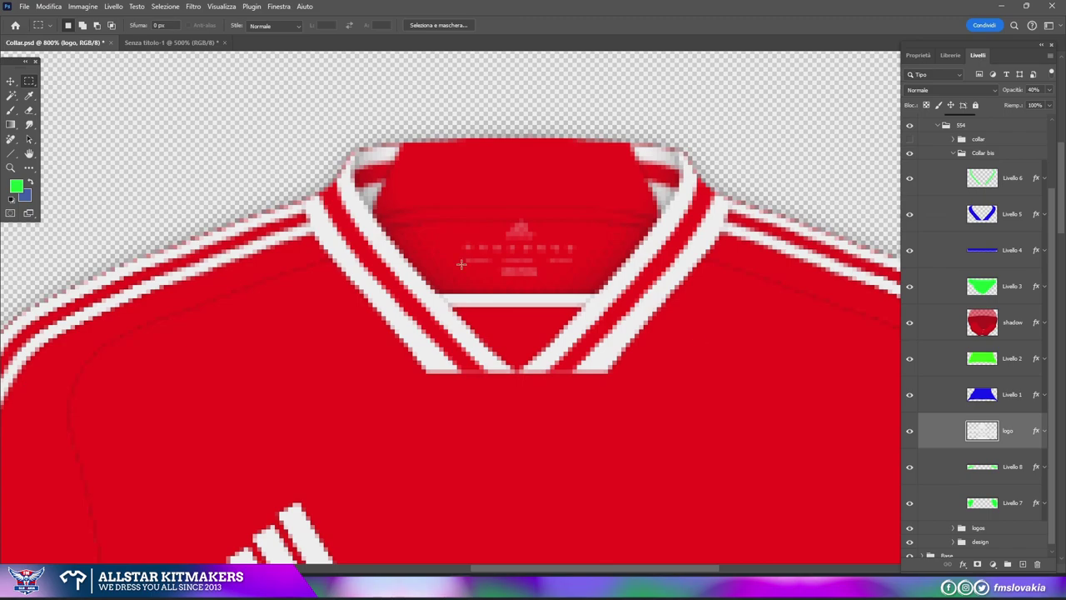
key(v)
key(Down)
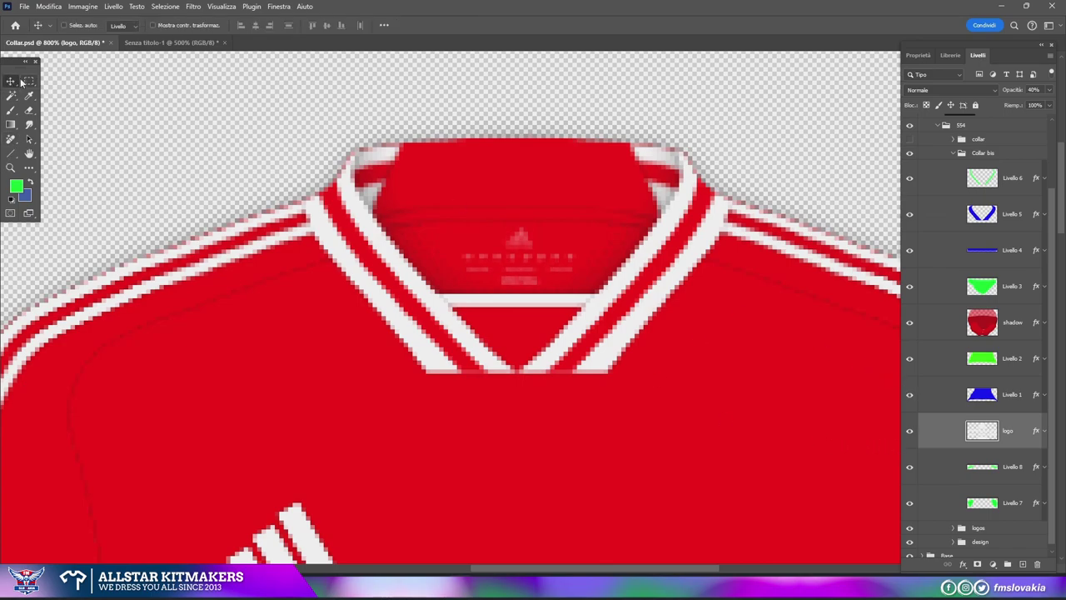
- Zoom out, collapse the Collar bis group and turn the Texture shading group back on
key(z)
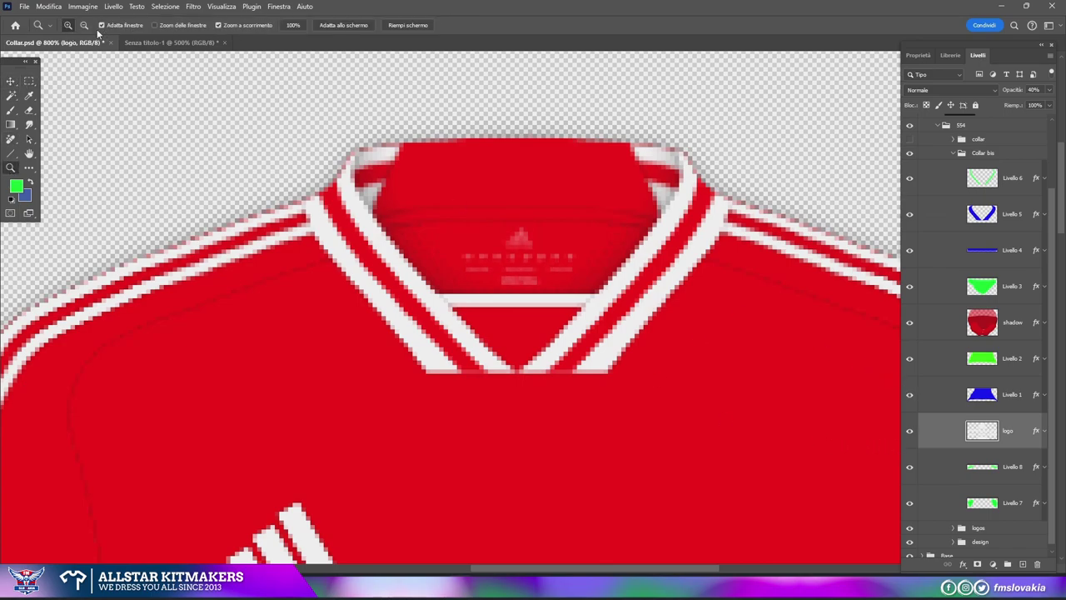
alt+click(517, 364)
click(988, 218)
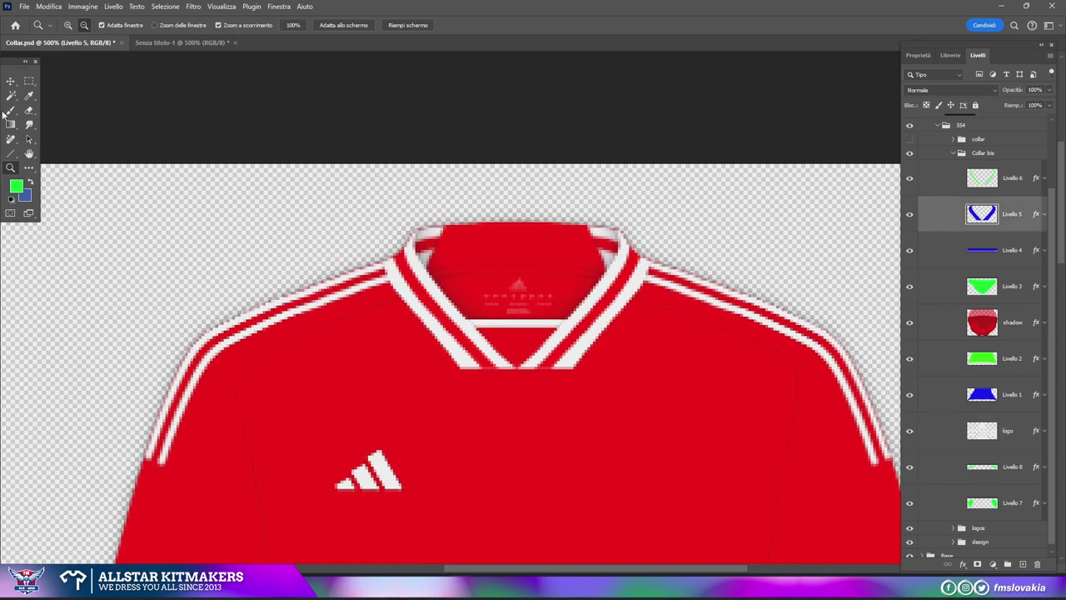
key(m)
drag(443, 388, 623, 367)
click(48, 6)
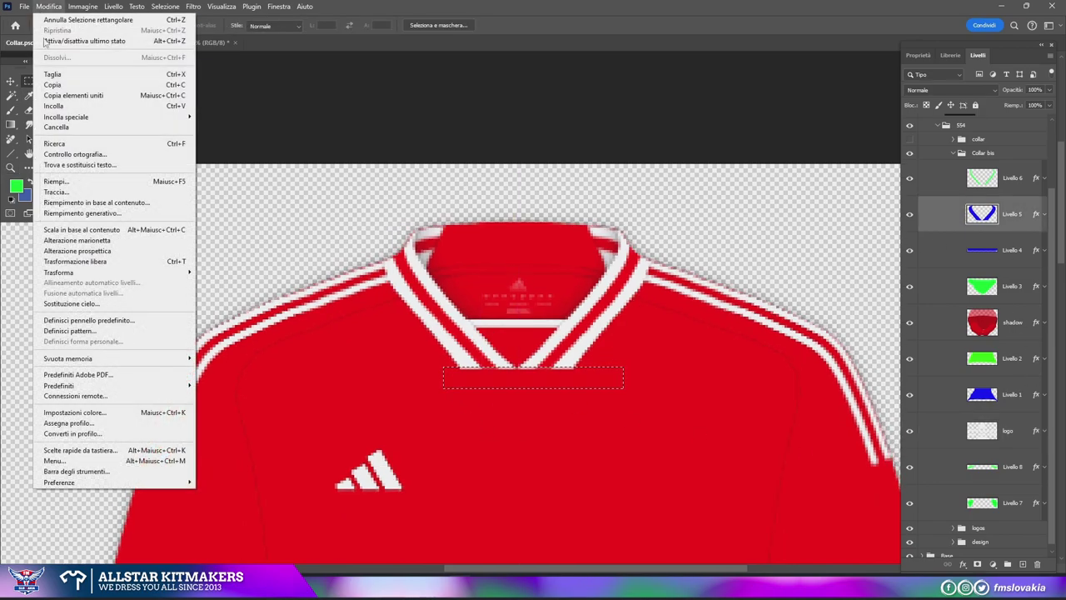
click(58, 72)
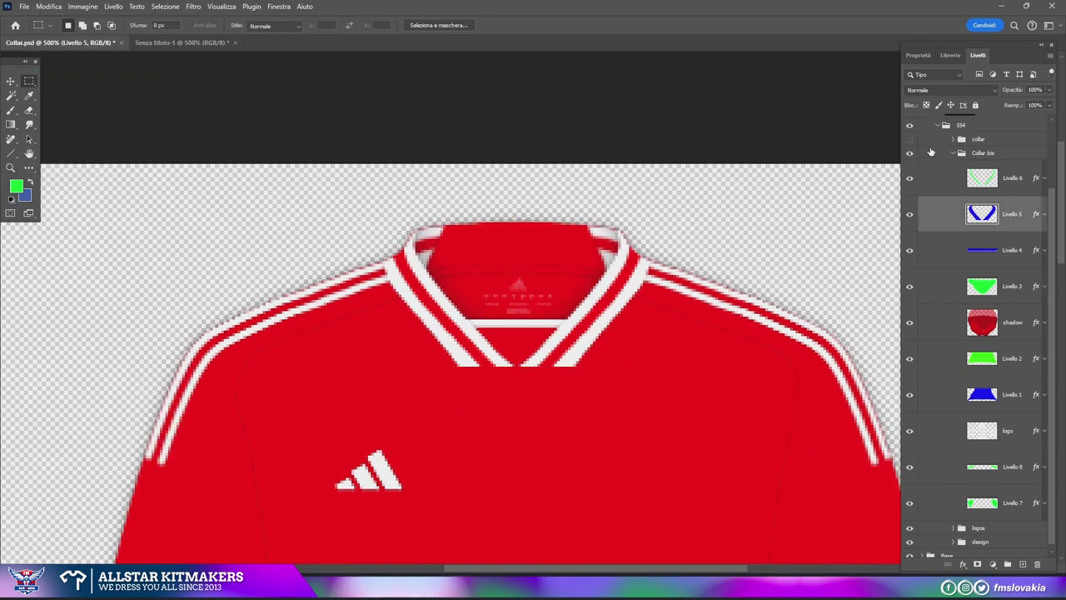
click(956, 155)
click(909, 157)
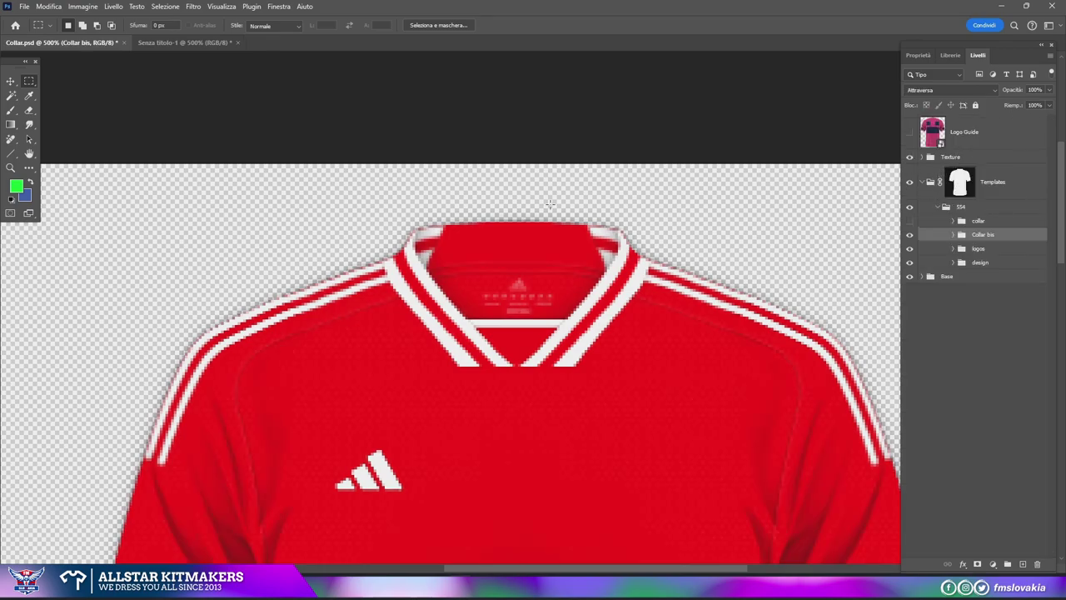